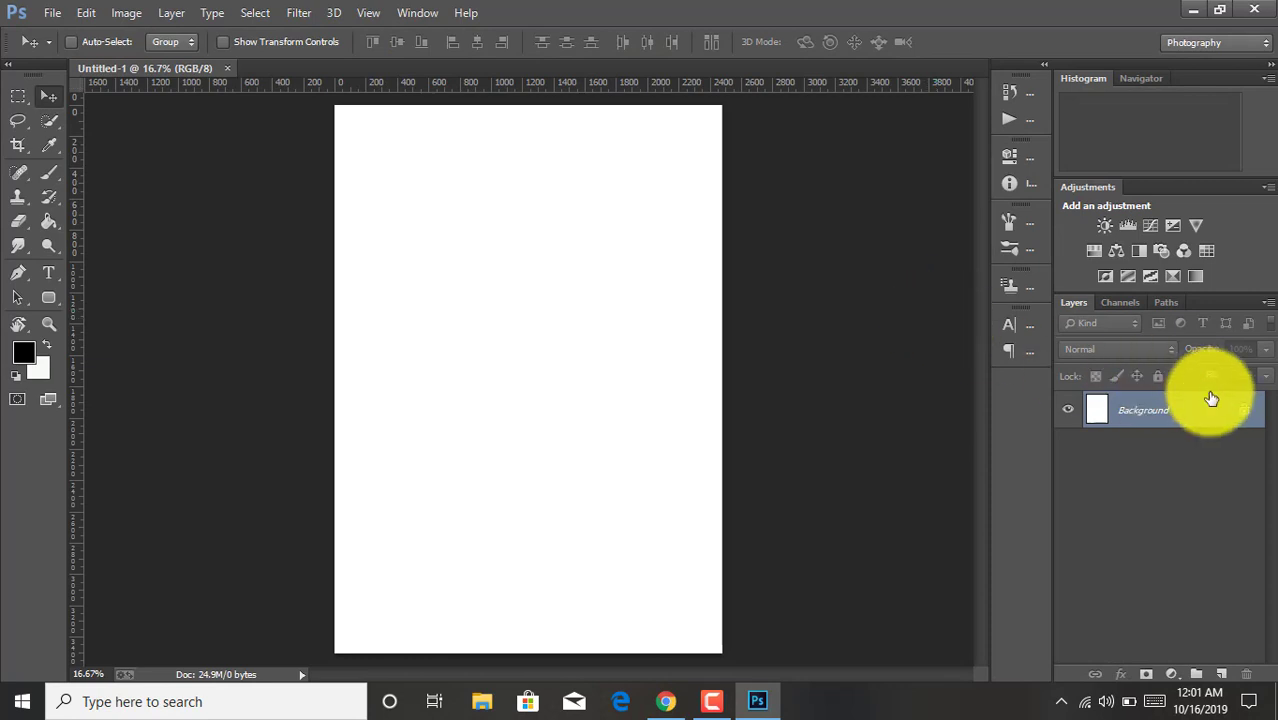
- Unlock the background layer and place the image blue-2384333_960_720 as a linked file
{"action": "left_click", "coordinate": [1247, 414]}
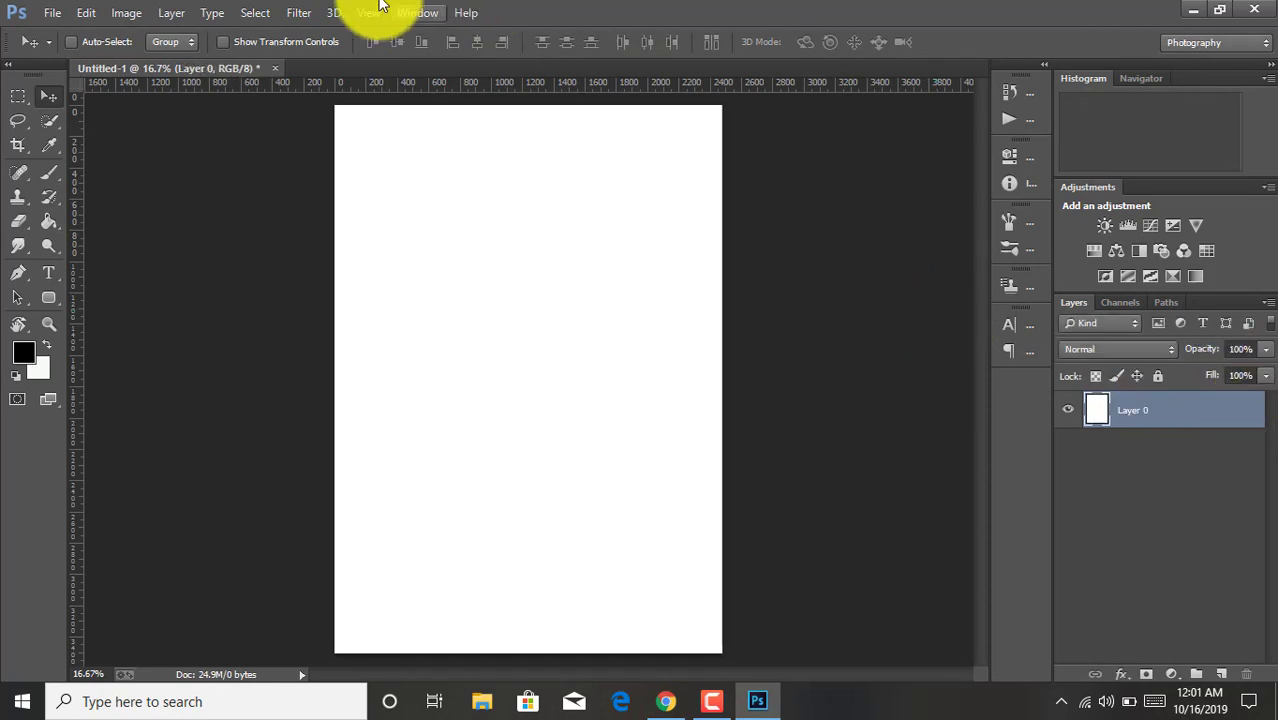
{"action": "left_click", "coordinate": [60, 10]}
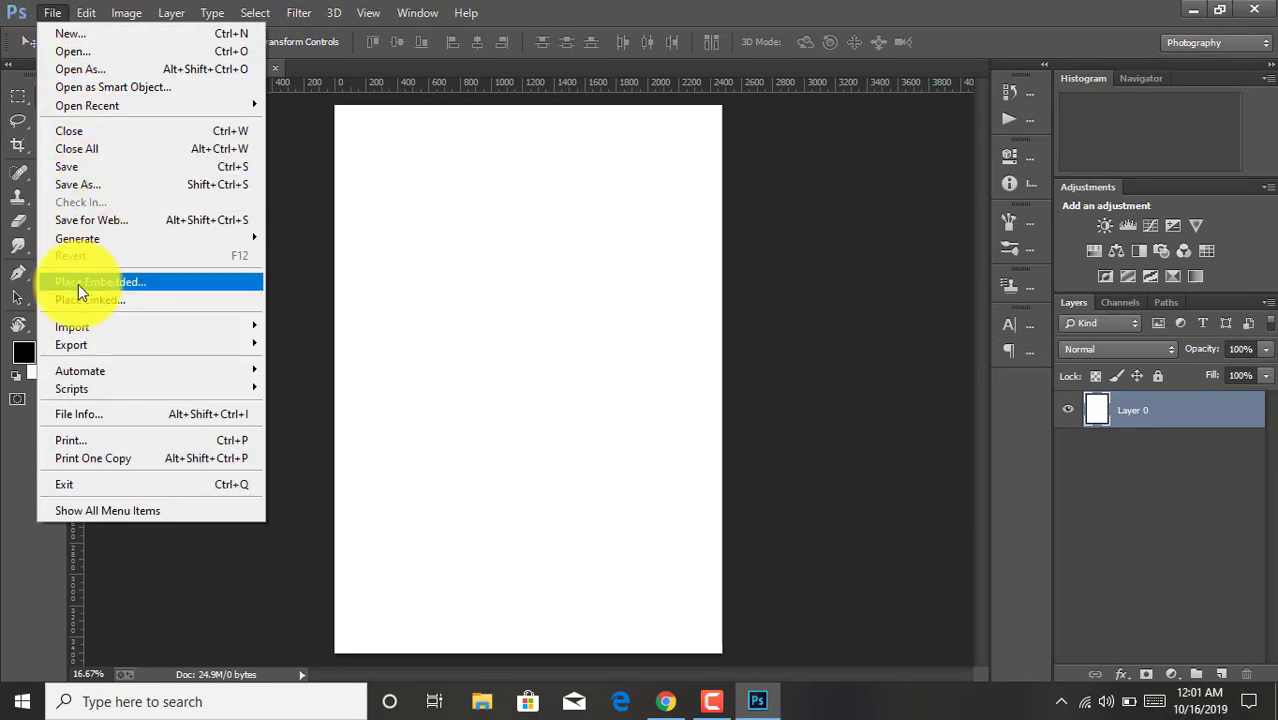
{"action": "left_click", "coordinate": [78, 293]}
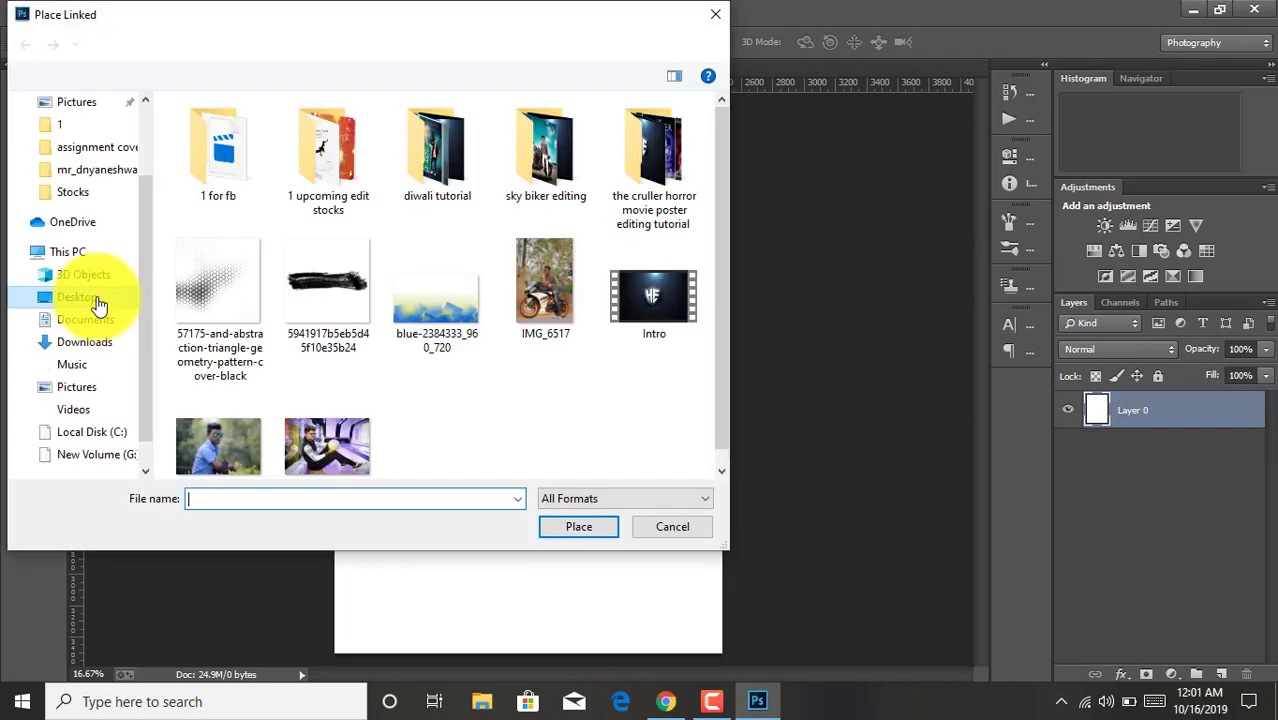
{"action": "double_click", "coordinate": [435, 309]}
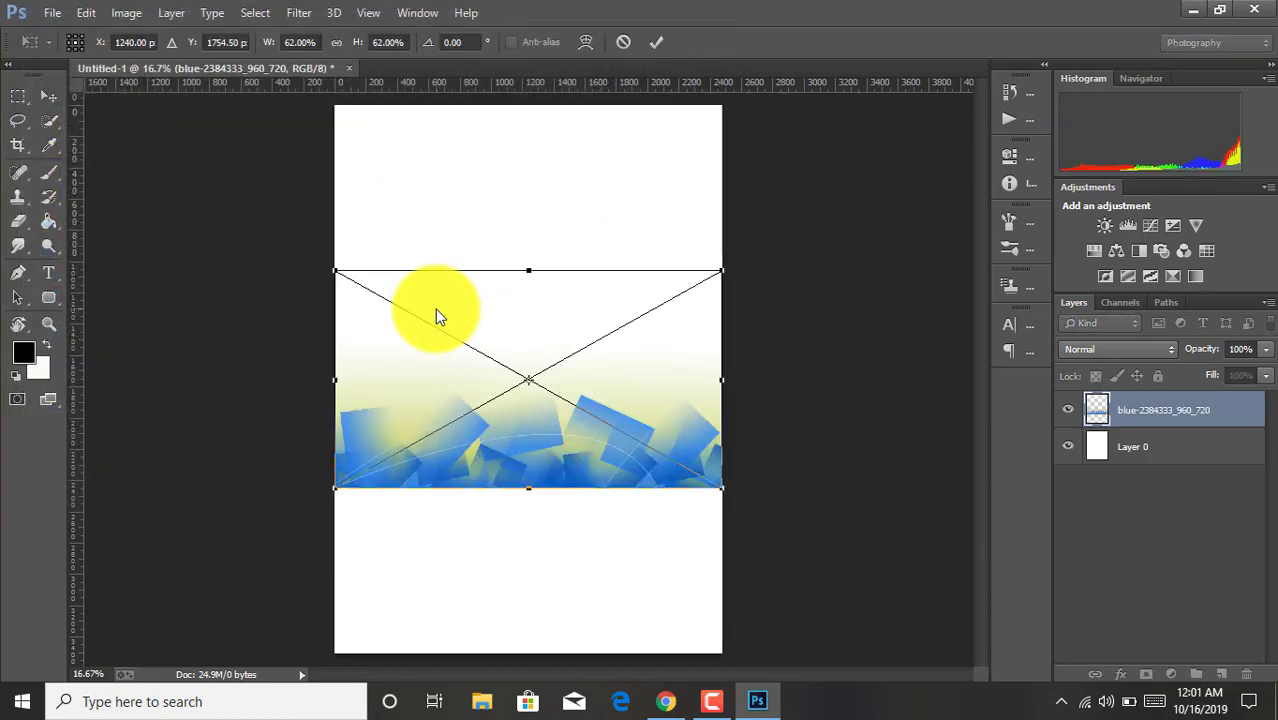
- Scale the placed blue image down proportionally to about 53.6% so it leaves margins on both sides of the page
{"action": "left_click_drag", "start_coordinate": [722, 270], "coordinate": [699, 286]}
{"action": "left_click_drag", "start_coordinate": [337, 286], "coordinate": [364, 295]}
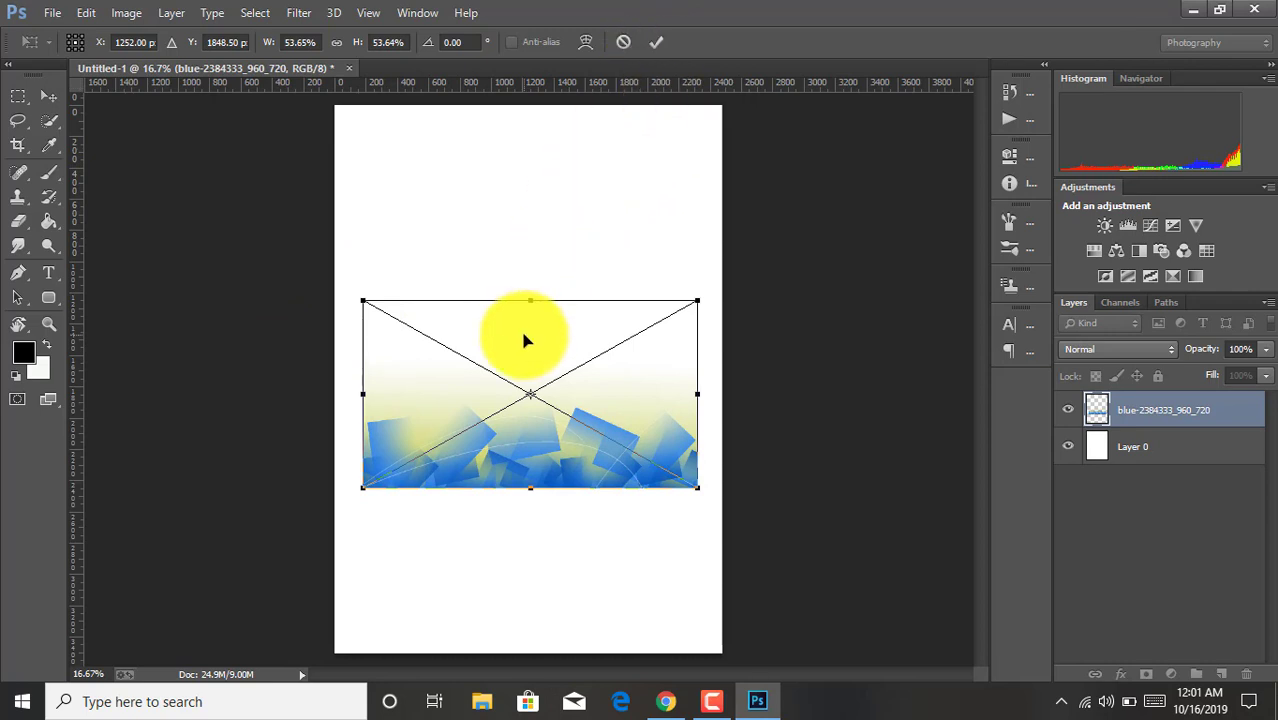
{"action": "left_click", "coordinate": [656, 42]}
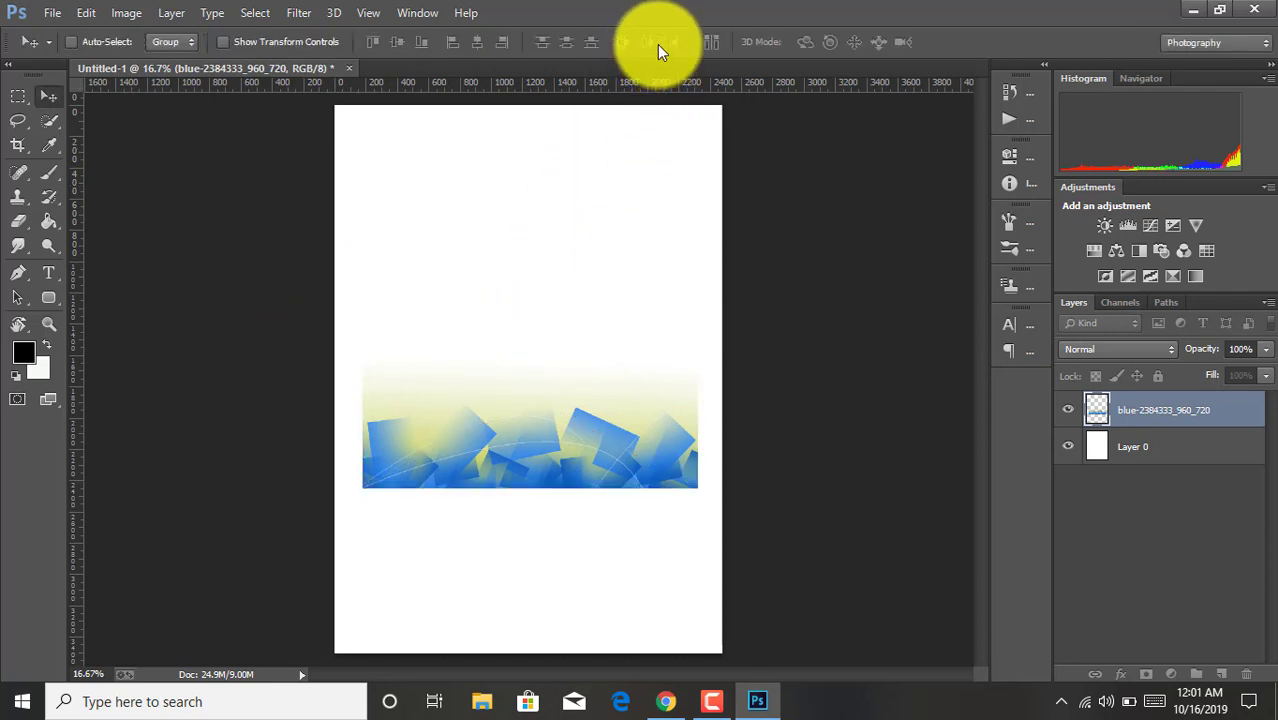
- Sample a blue from the image and draw a rounded rectangle about 2152 by 3204 px directly above Layer 0
{"action": "left_click", "coordinate": [60, 146]}
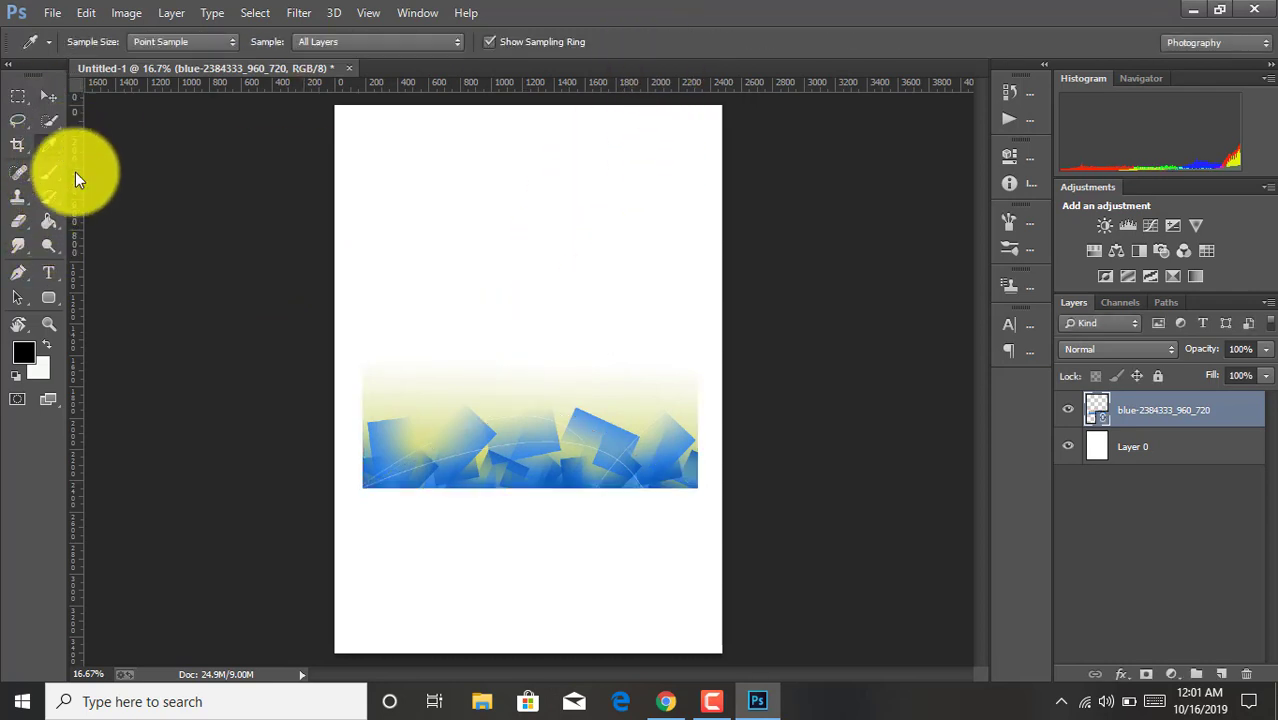
{"action": "left_click", "coordinate": [441, 458]}
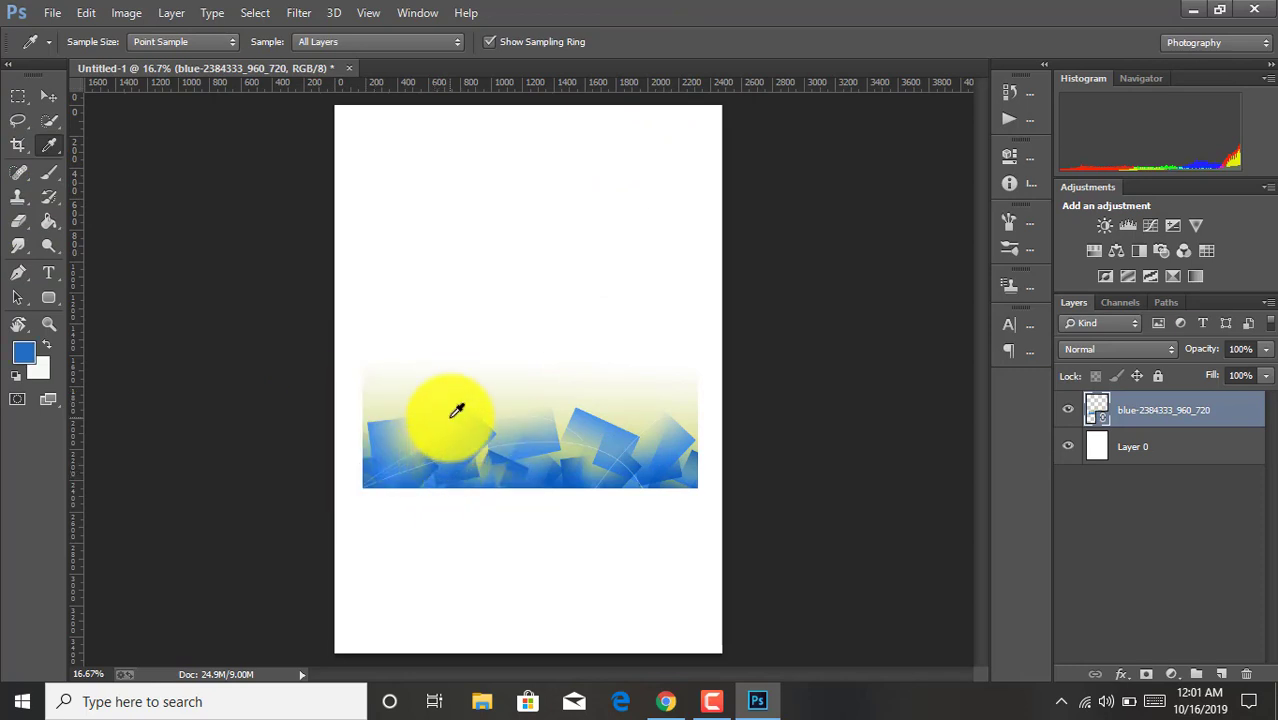
{"action": "left_click", "coordinate": [50, 297]}
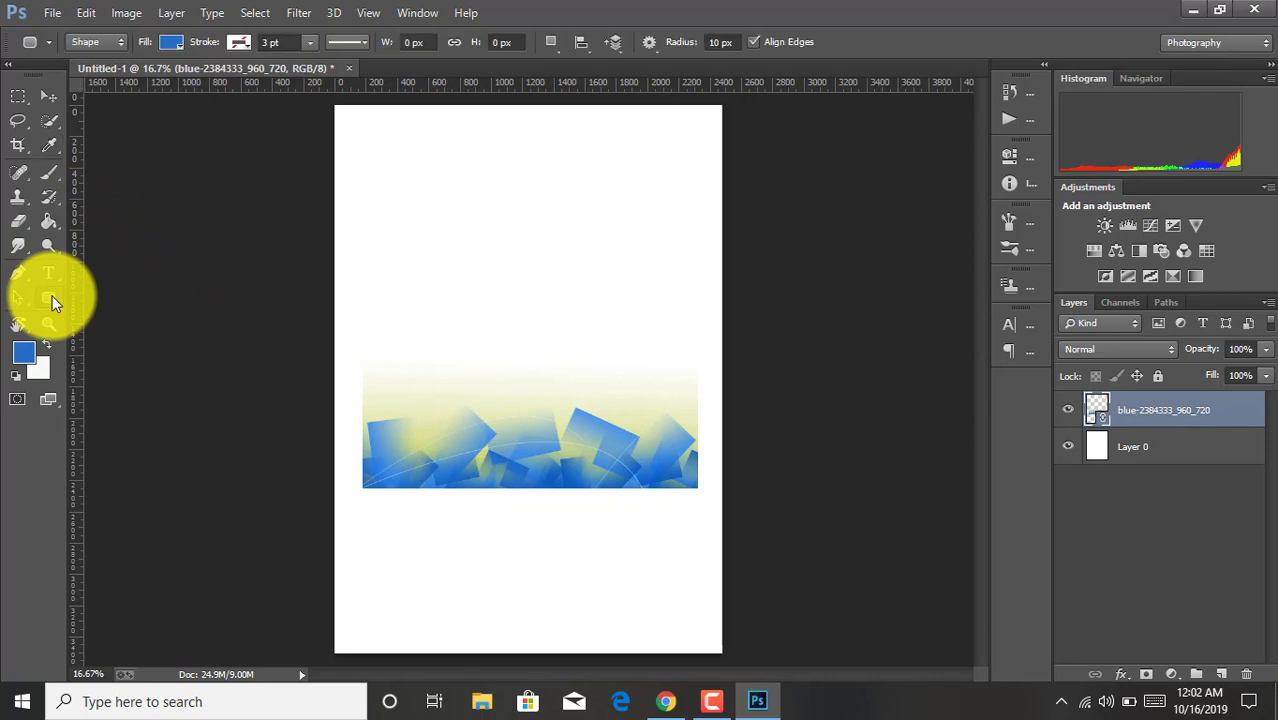
{"action": "left_click", "coordinate": [110, 312]}
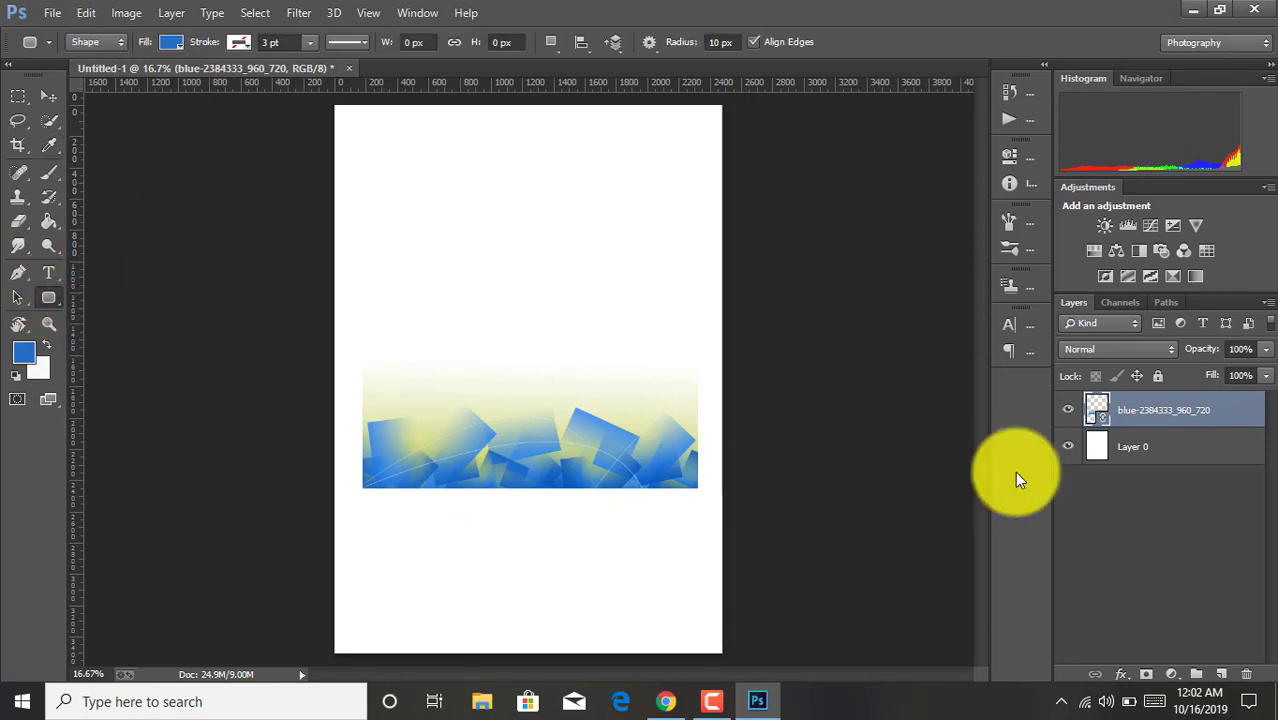
{"action": "left_click", "coordinate": [1118, 449]}
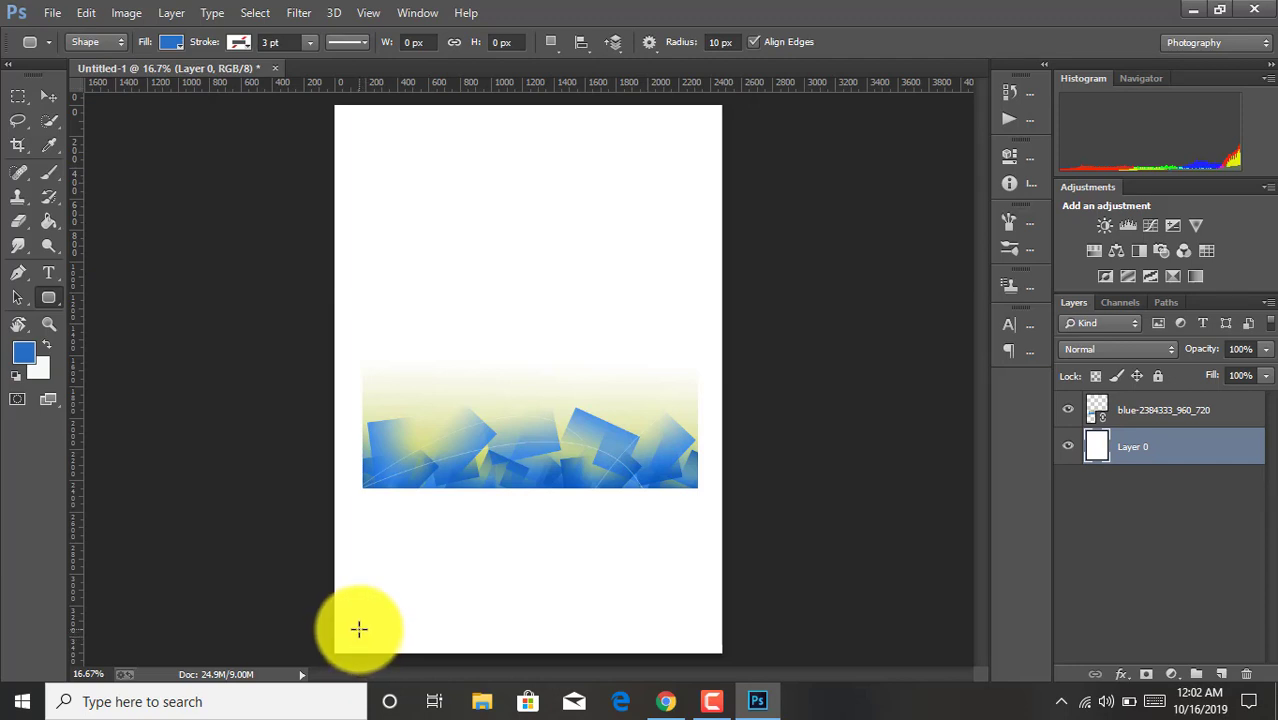
{"action": "left_click_drag", "start_coordinate": [359, 629], "coordinate": [694, 129]}
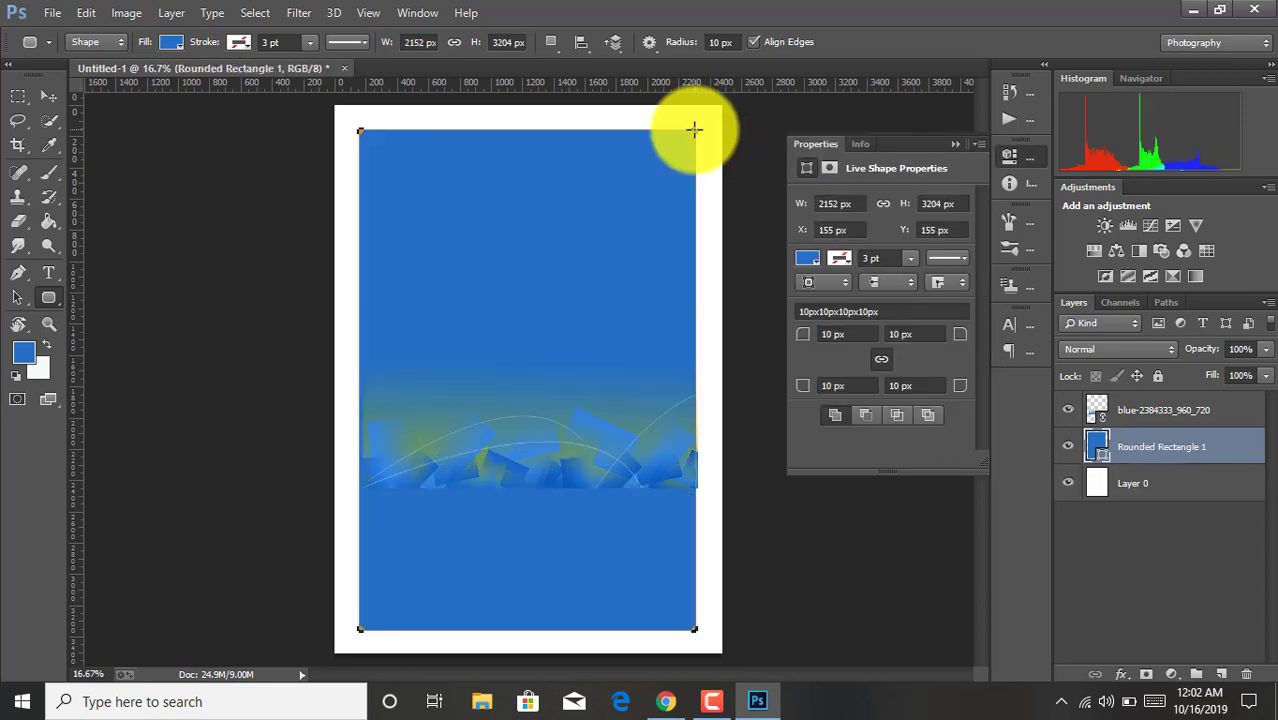
- Remove the rounded rectangle's fill and give it a blue stroke of about 6.64 pt
{"action": "left_click", "coordinate": [813, 266]}
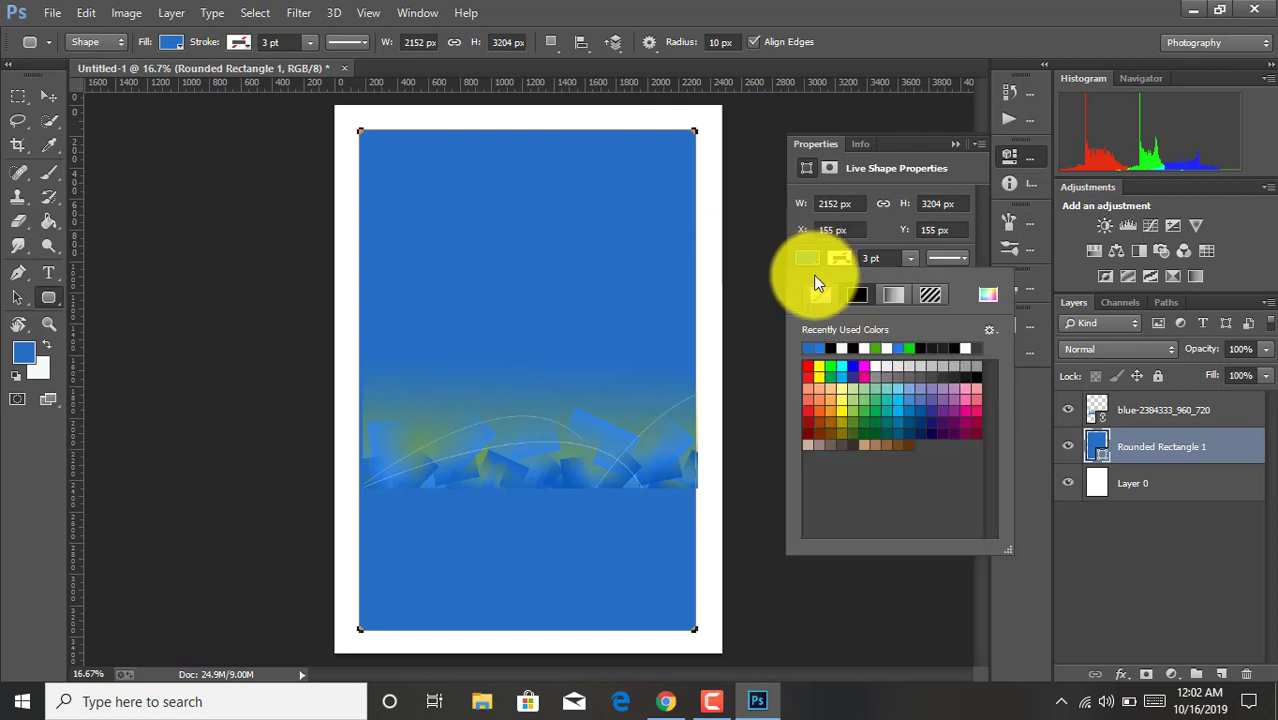
{"action": "left_click", "coordinate": [818, 294]}
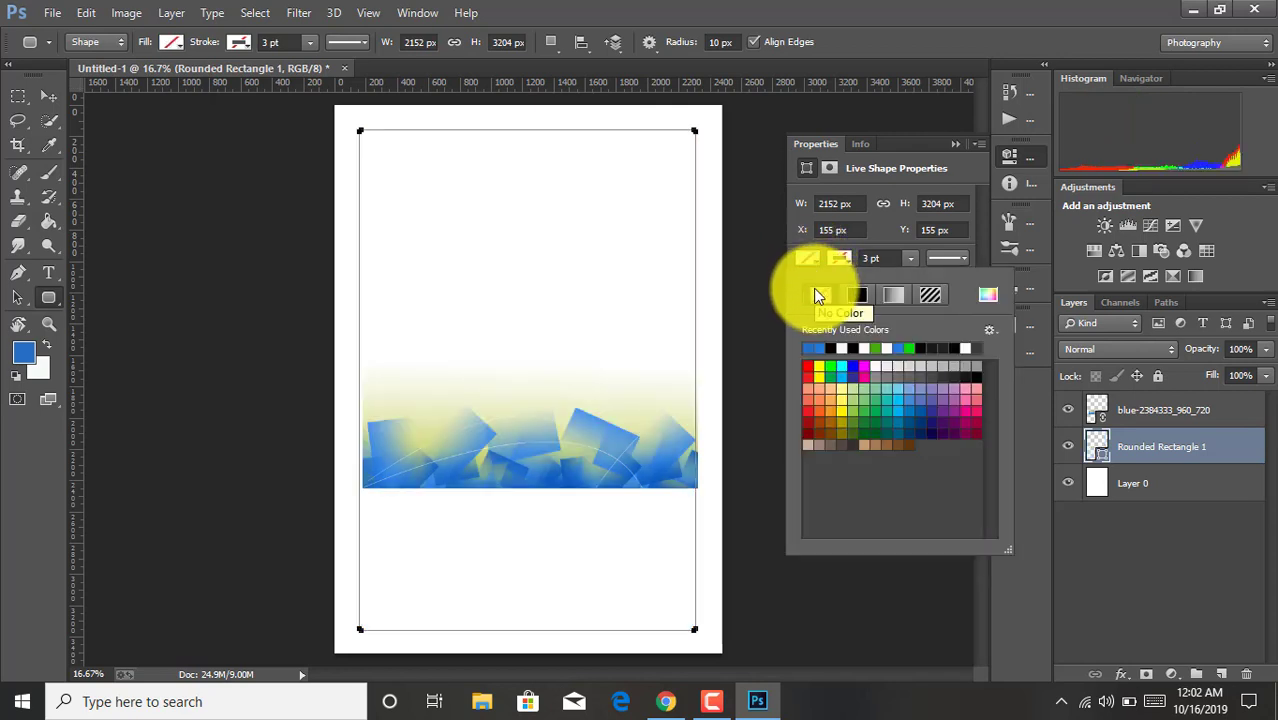
{"action": "left_click", "coordinate": [908, 259]}
{"action": "left_click_drag", "start_coordinate": [902, 276], "coordinate": [909, 280]}
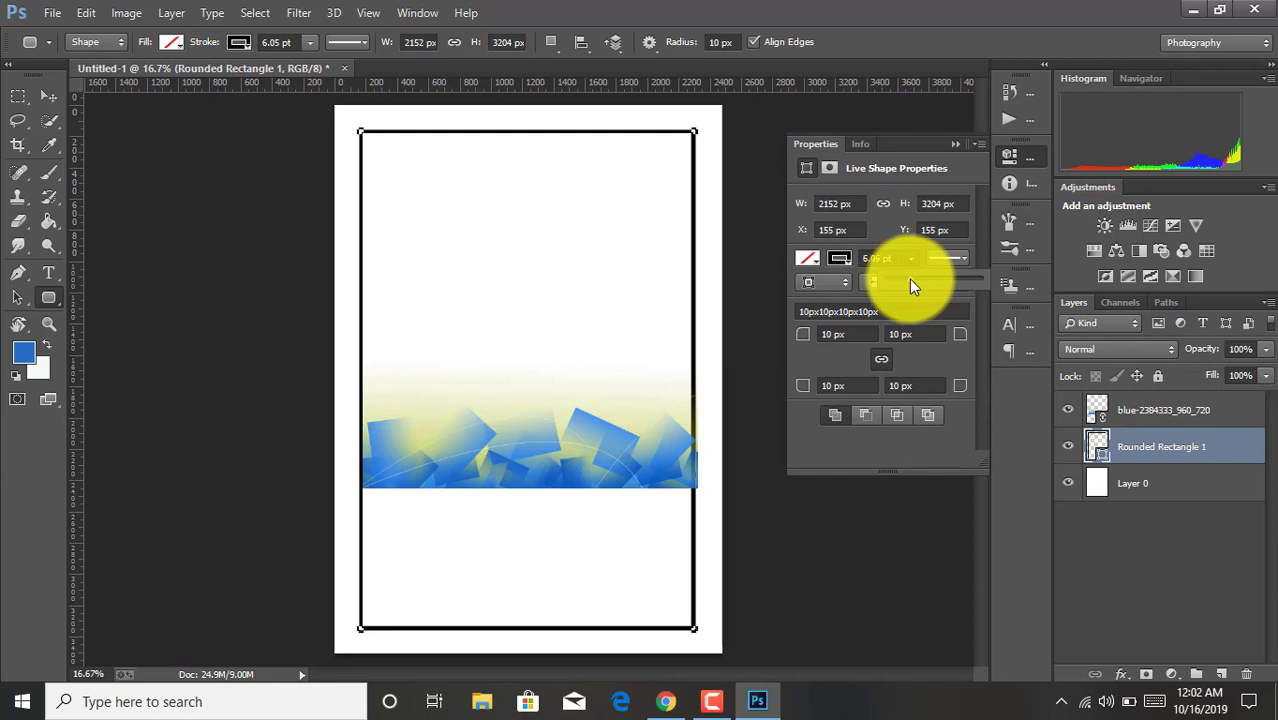
{"action": "left_click_drag", "start_coordinate": [909, 279], "coordinate": [910, 279]}
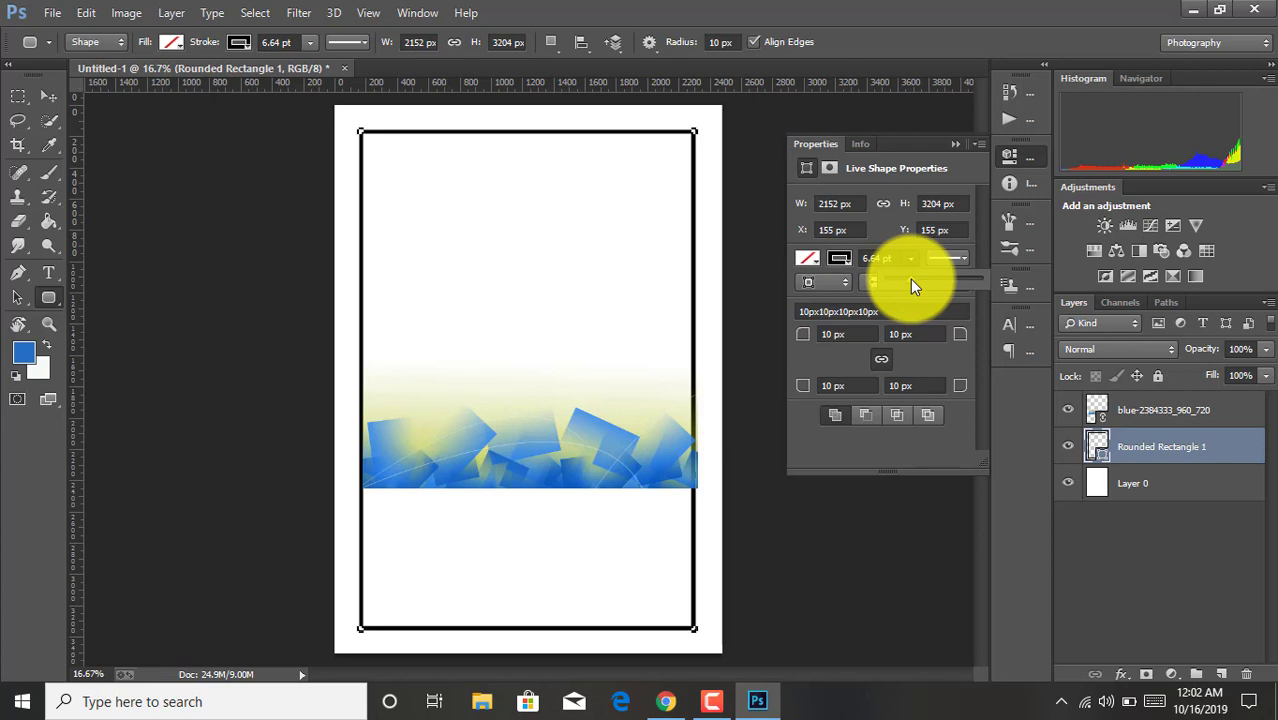
{"action": "left_click", "coordinate": [838, 259]}
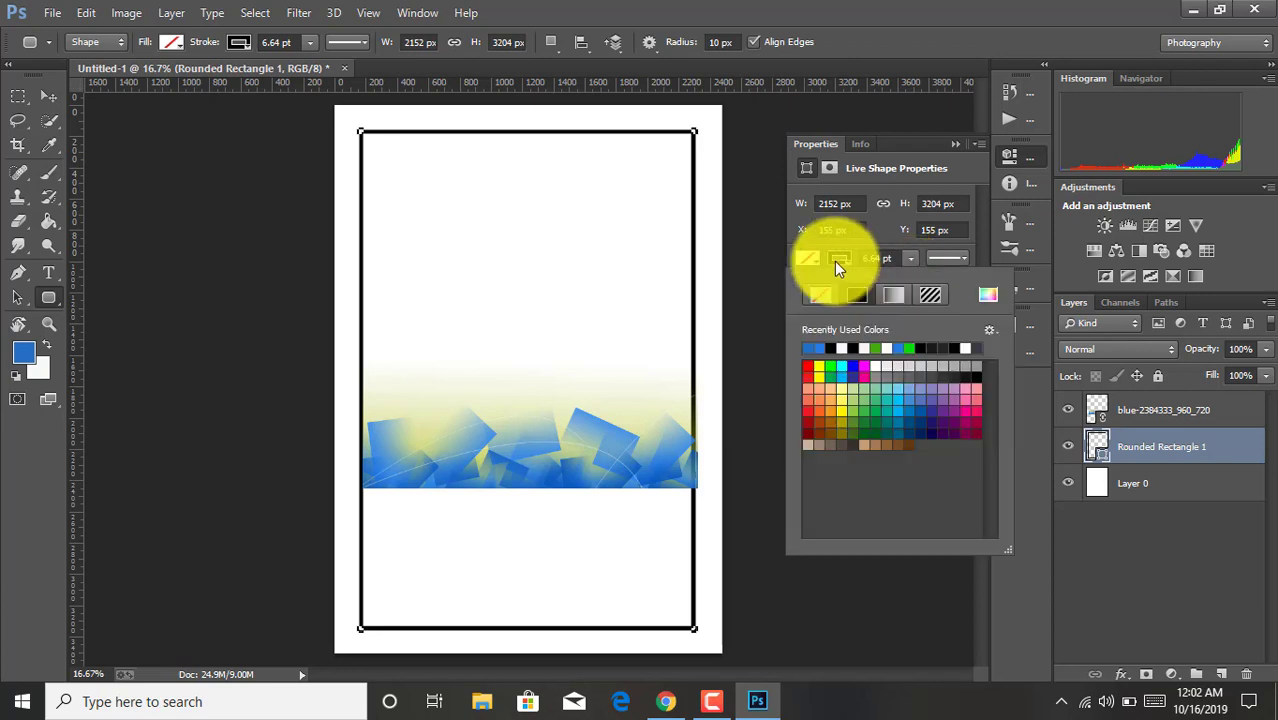
{"action": "left_click", "coordinate": [821, 347]}
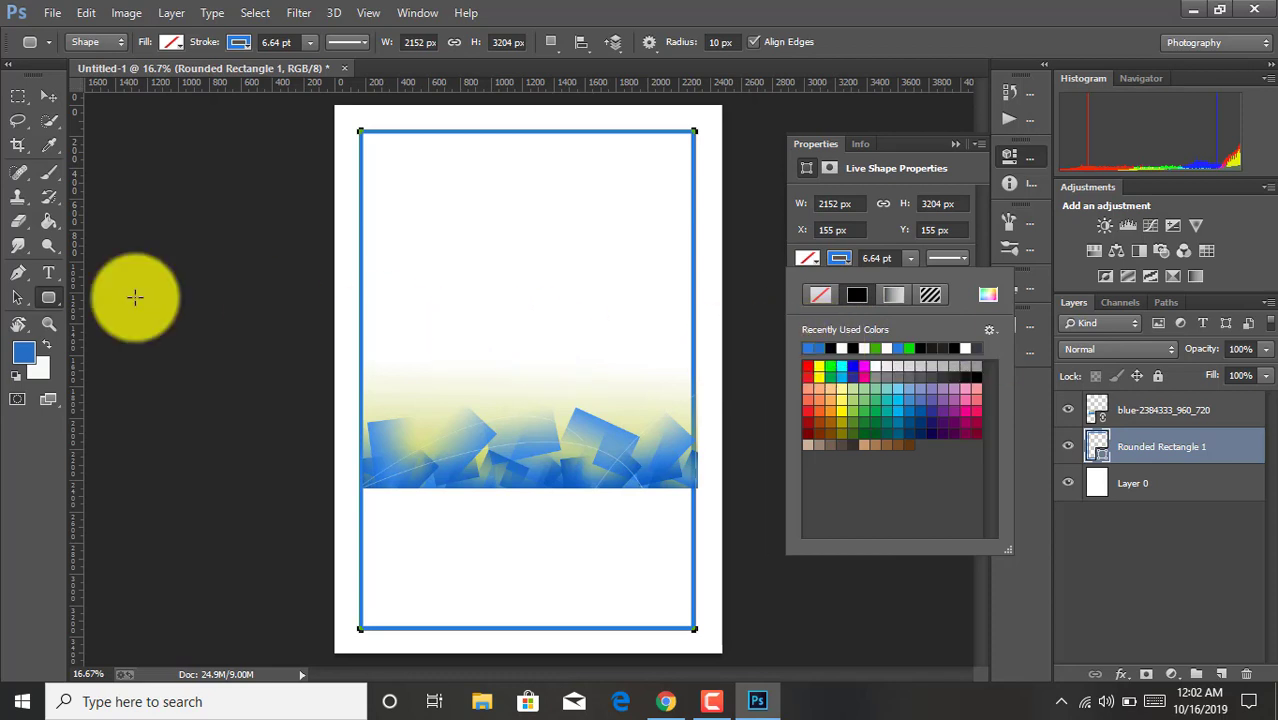
{"action": "left_click", "coordinate": [538, 447]}
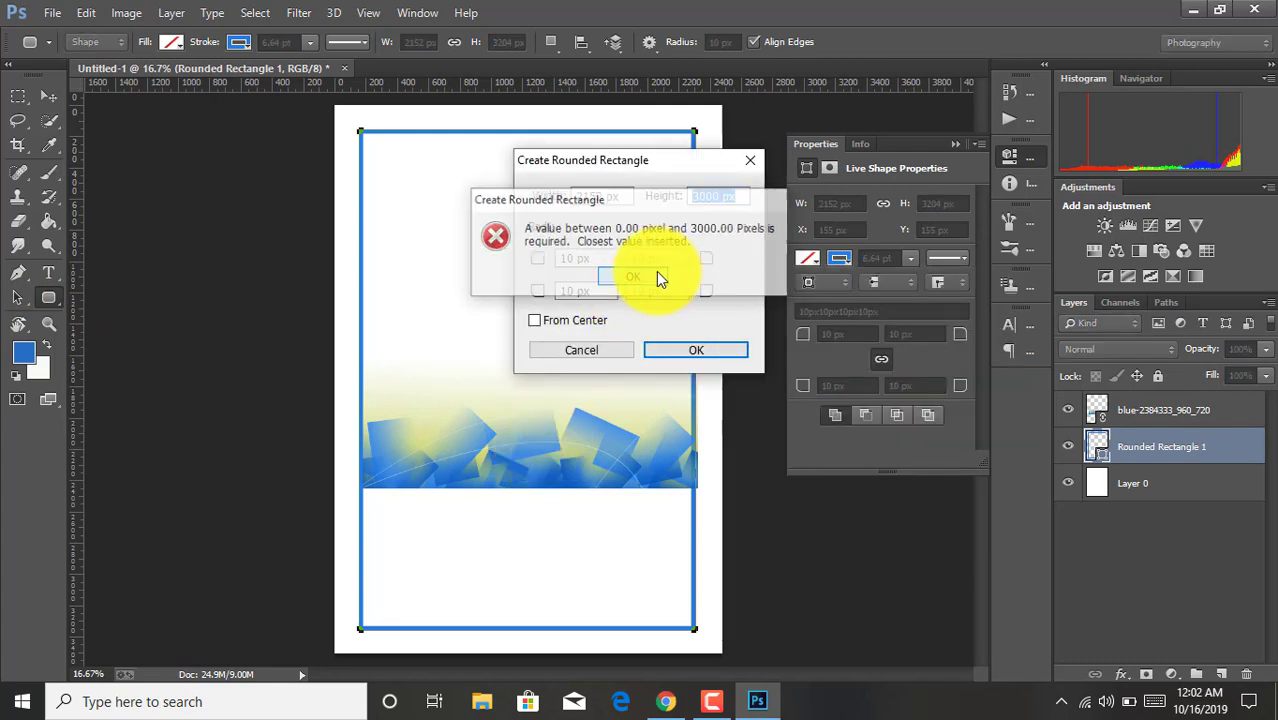
{"action": "left_click", "coordinate": [656, 272]}
{"action": "left_click", "coordinate": [751, 163]}
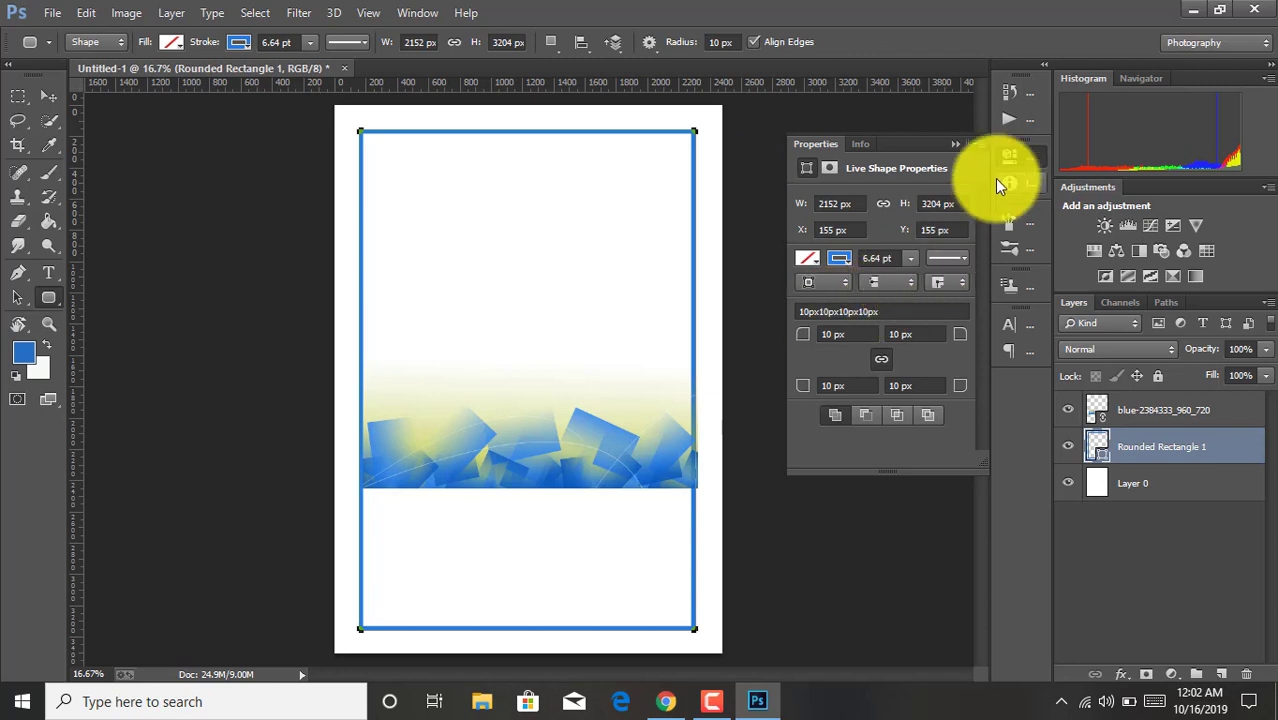
- Nudge the rounded rectangle frame 6 px to the right and scale it down proportionally to about 97.3%
{"action": "left_click", "coordinate": [956, 147]}
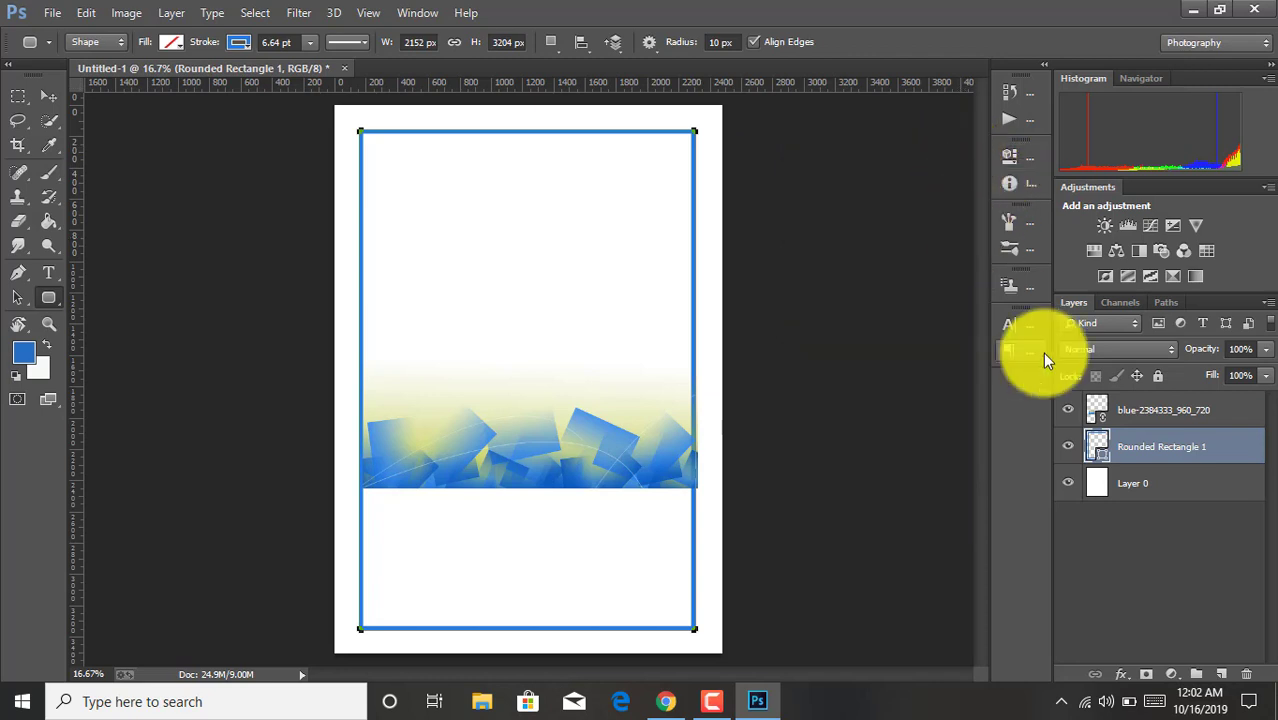
{"action": "left_click", "coordinate": [1155, 483]}
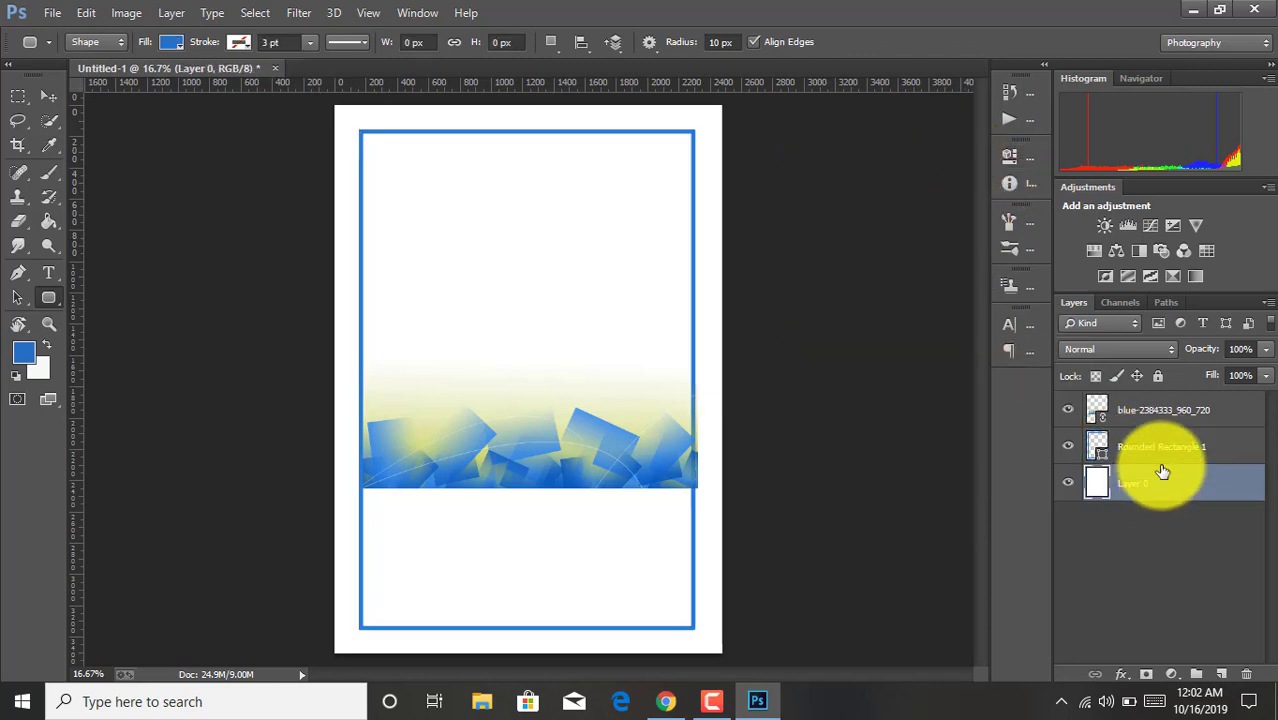
{"action": "left_click", "coordinate": [1163, 455]}
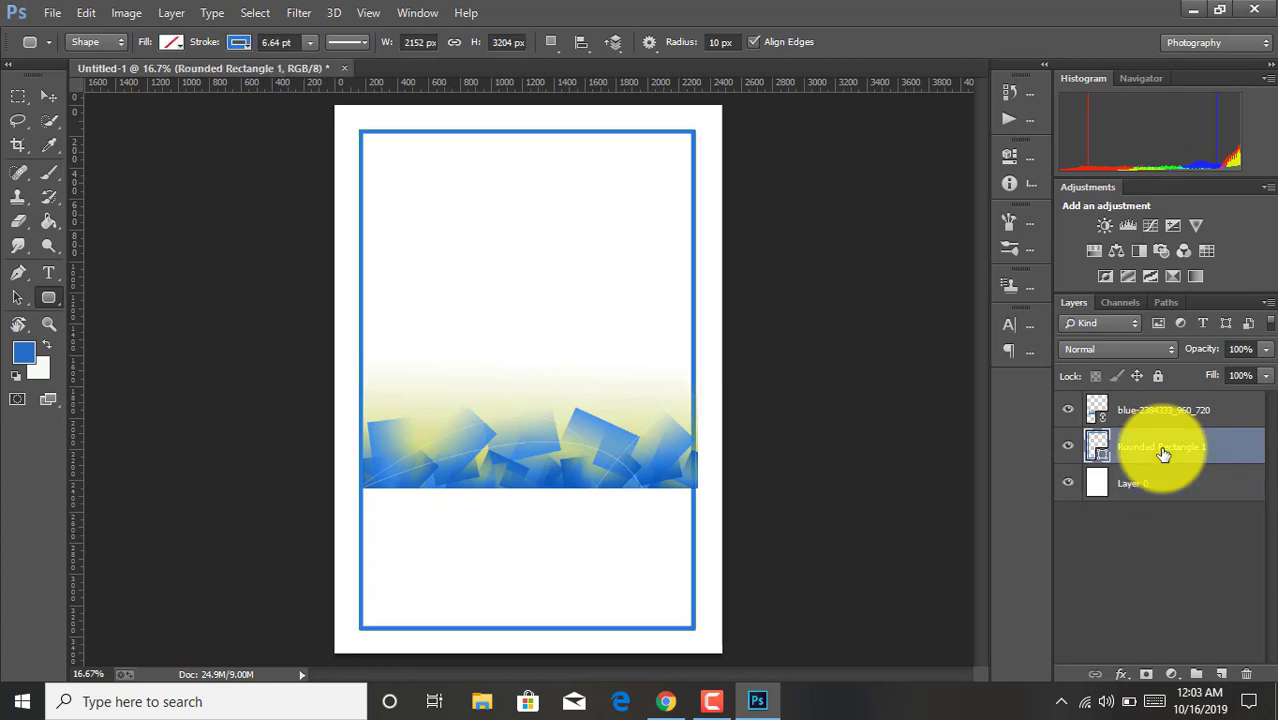
{"action": "key", "text": "ctrl+t"}
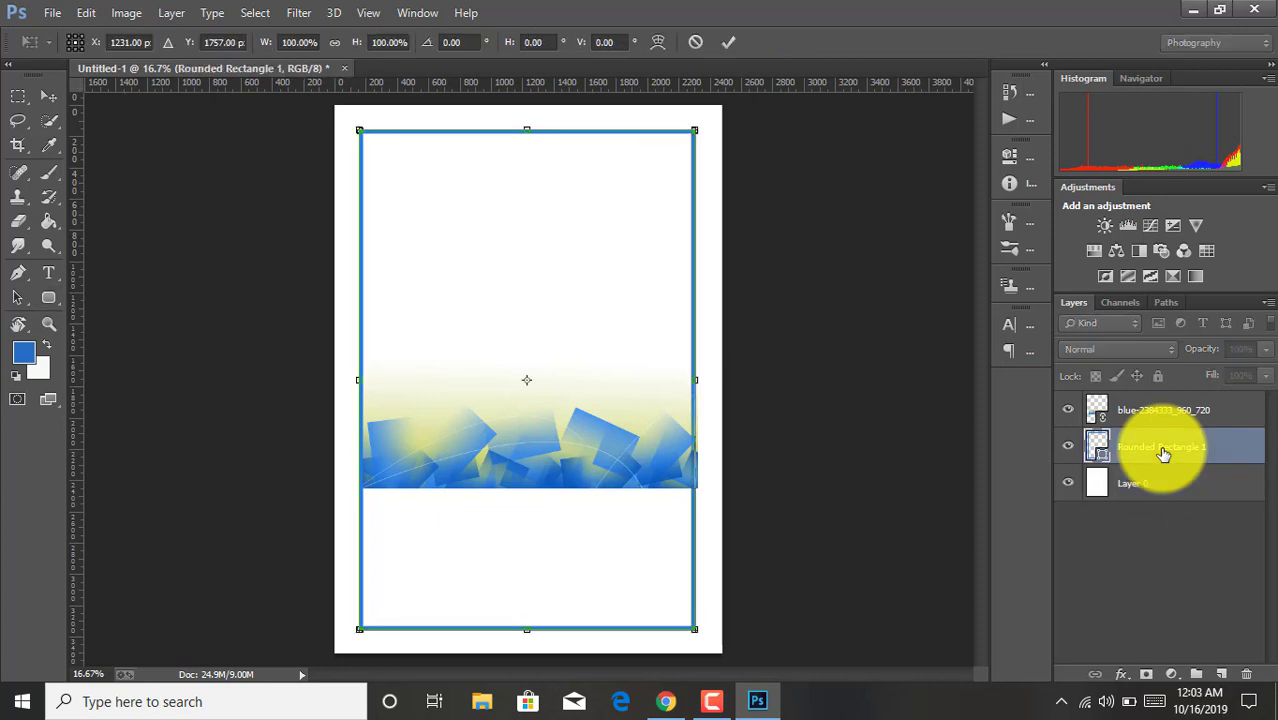
{"action": "key", "text": "Right"}
{"action": "key", "text": "Right"}
{"action": "key", "text": "Right"}
{"action": "key", "text": "Right"}
{"action": "key", "text": "Right"}
{"action": "key", "text": "Right"}
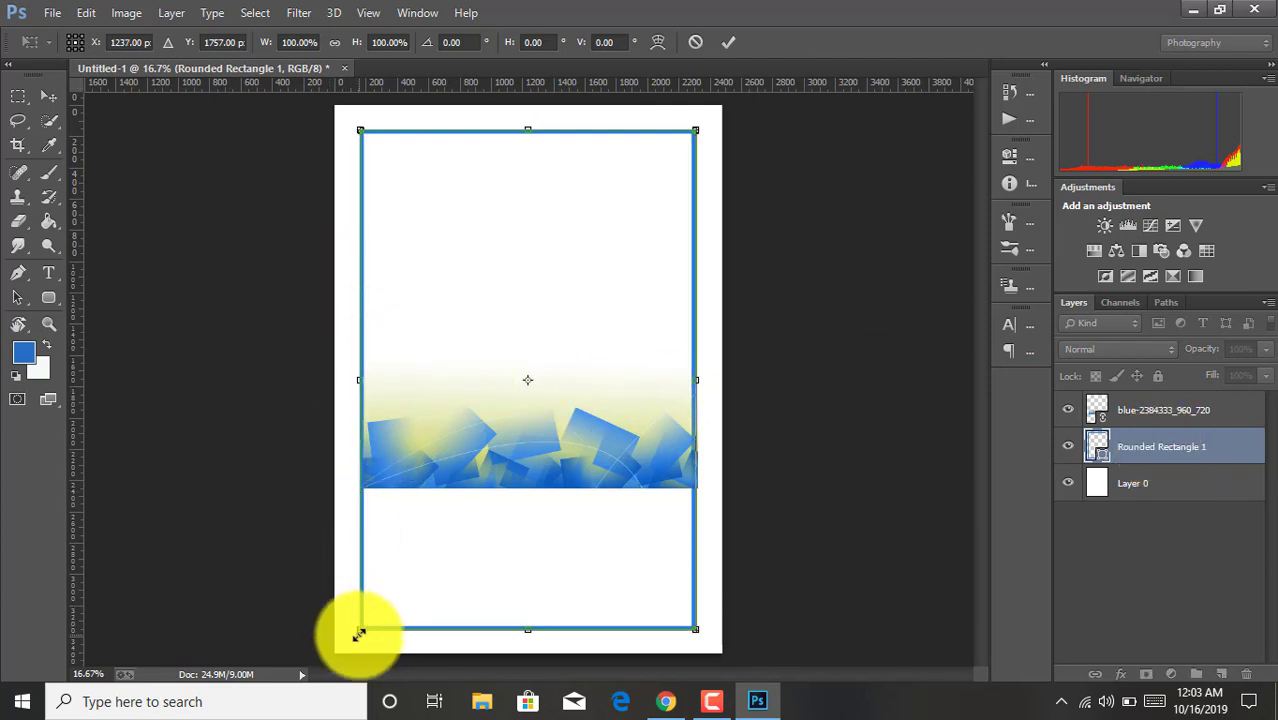
{"action": "left_click_drag", "start_coordinate": [361, 633], "coordinate": [367, 624]}
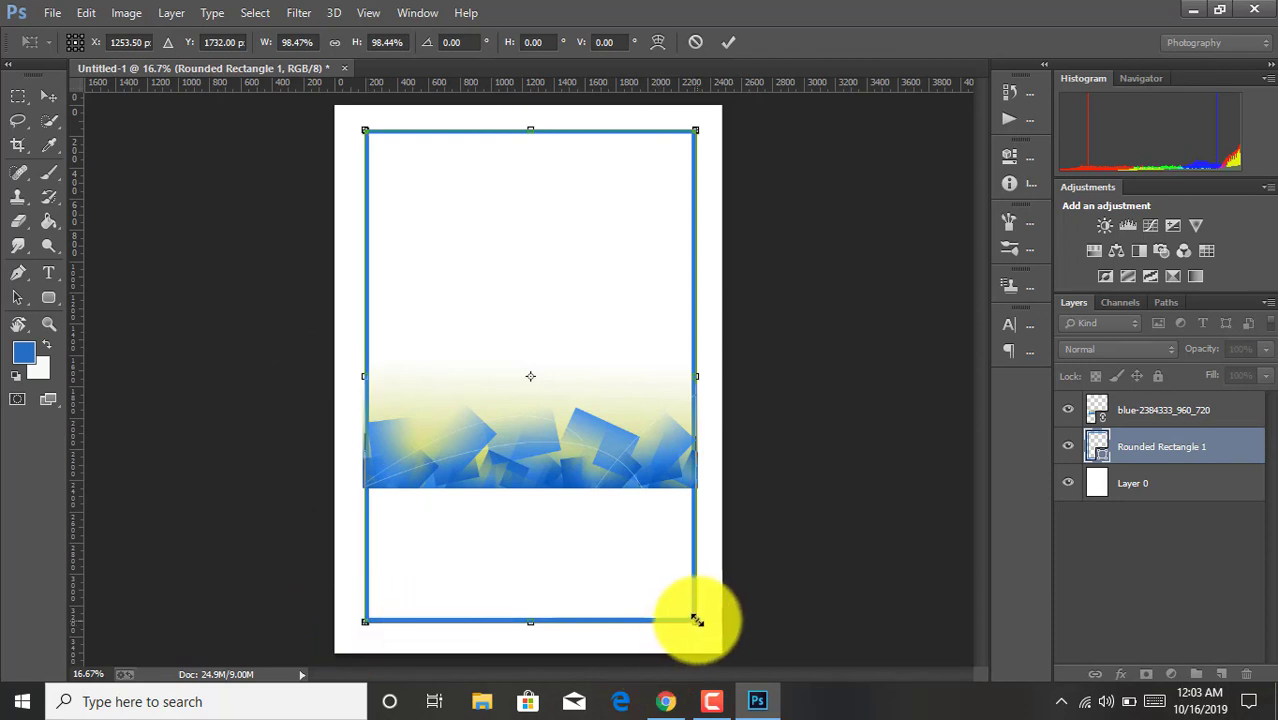
{"action": "left_click_drag", "start_coordinate": [697, 621], "coordinate": [693, 616]}
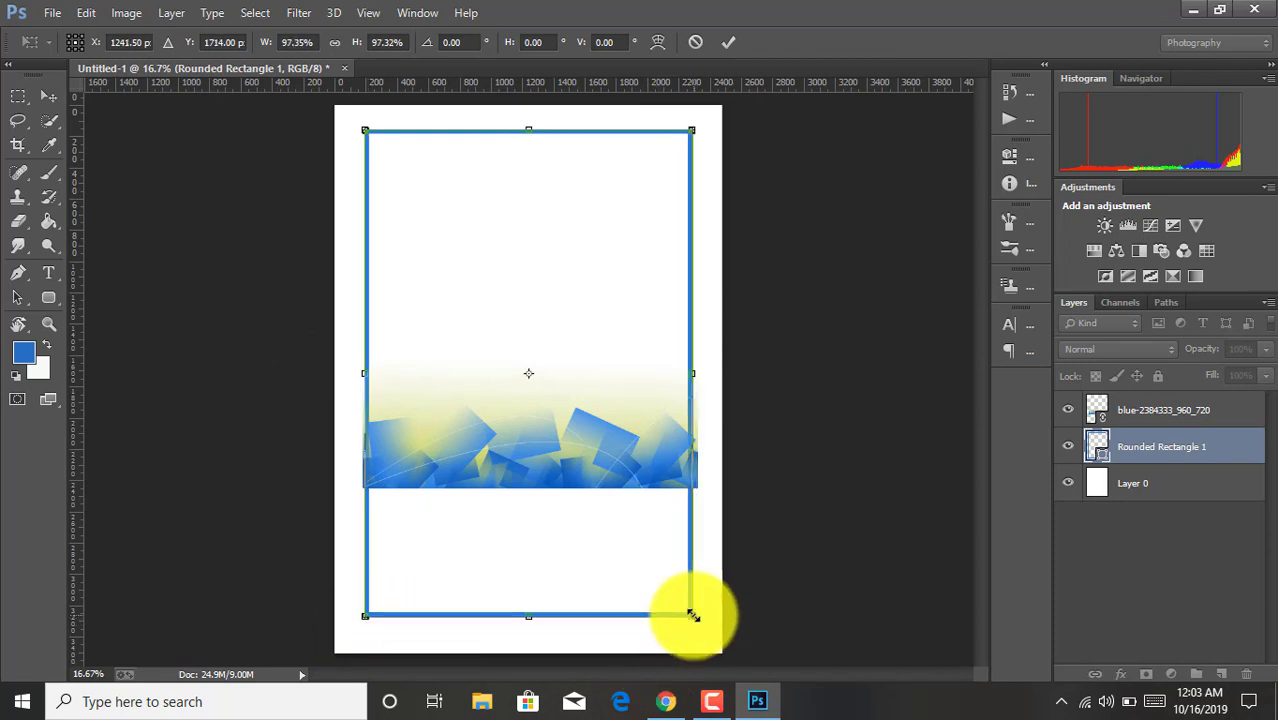
- Nudge the scaled frame 12 px right and 18 px down to centre it on the page, and apply the transform
{"action": "key", "text": "Right"}
{"action": "key", "text": "Right"}
{"action": "key", "text": "Down"}
{"action": "key", "text": "Down"}
{"action": "key", "text": "Down"}
{"action": "key", "text": "Down"}
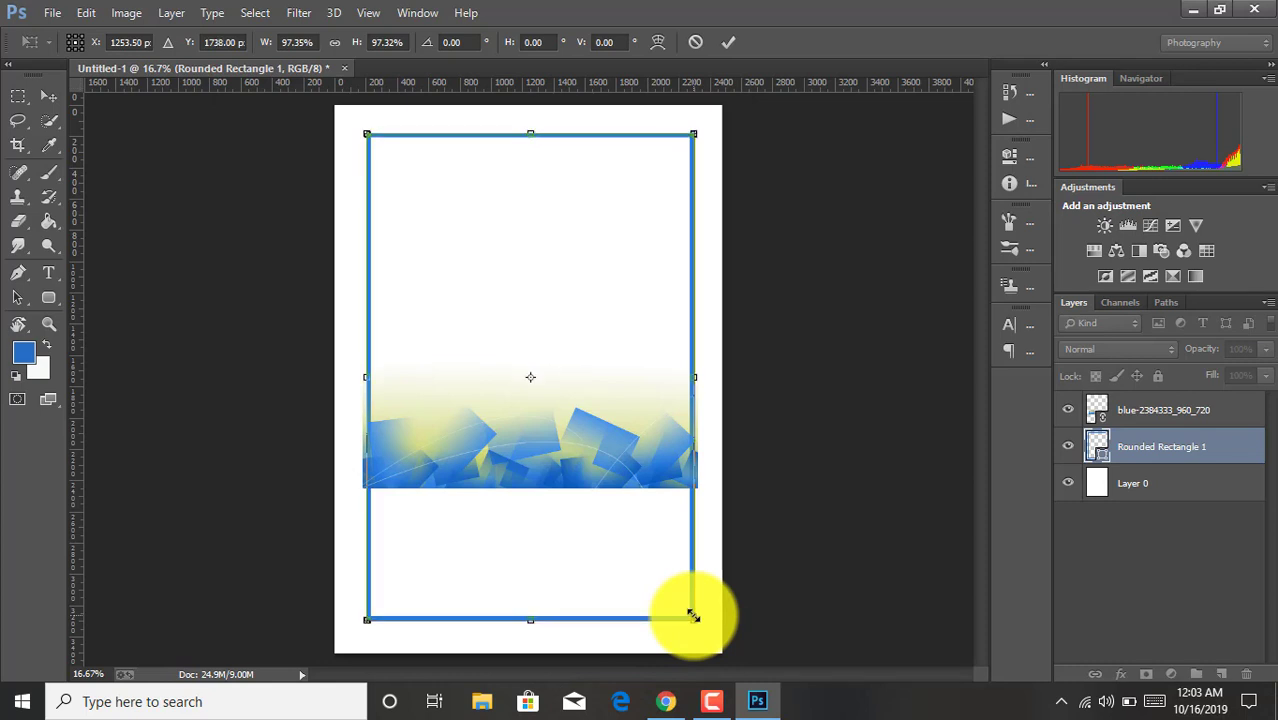
{"action": "key", "text": "Up"}
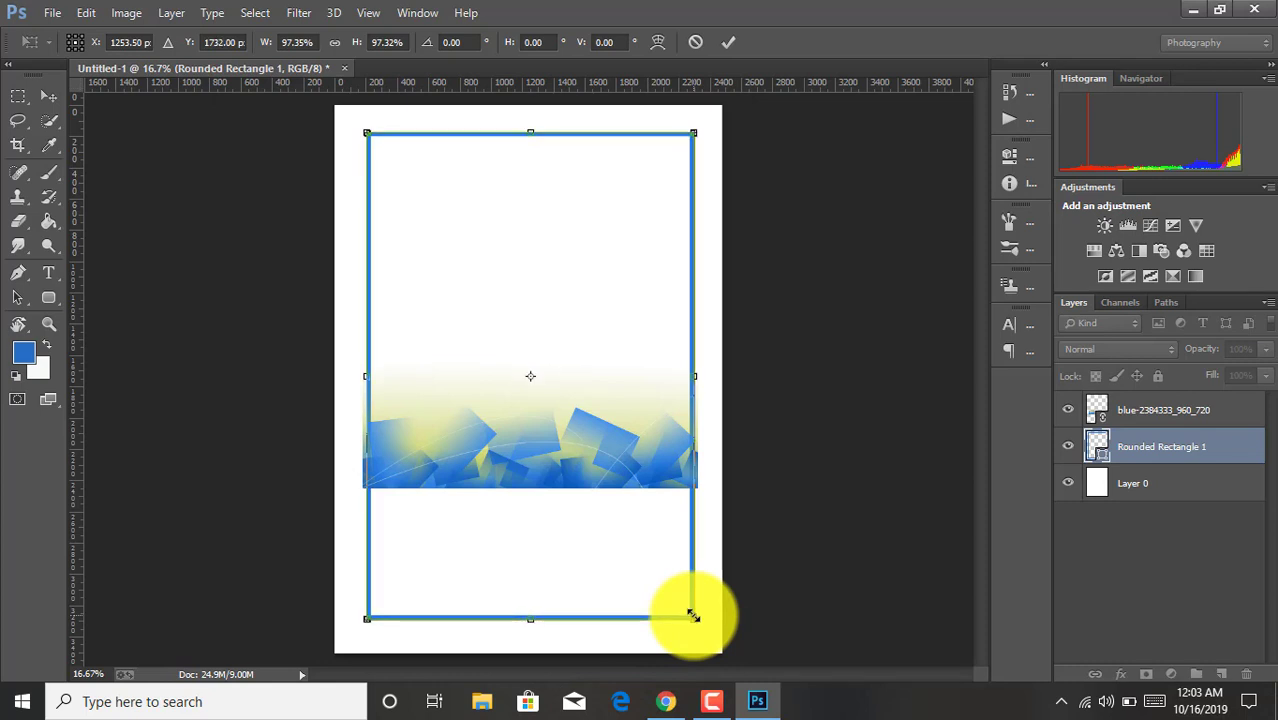
{"action": "left_click", "coordinate": [728, 44]}
- Move the blue image layer below the Rounded Rectangle 1 layer and rasterize it
{"action": "left_click_drag", "start_coordinate": [1143, 414], "coordinate": [1158, 453]}
{"action": "right_click", "coordinate": [1158, 453]}
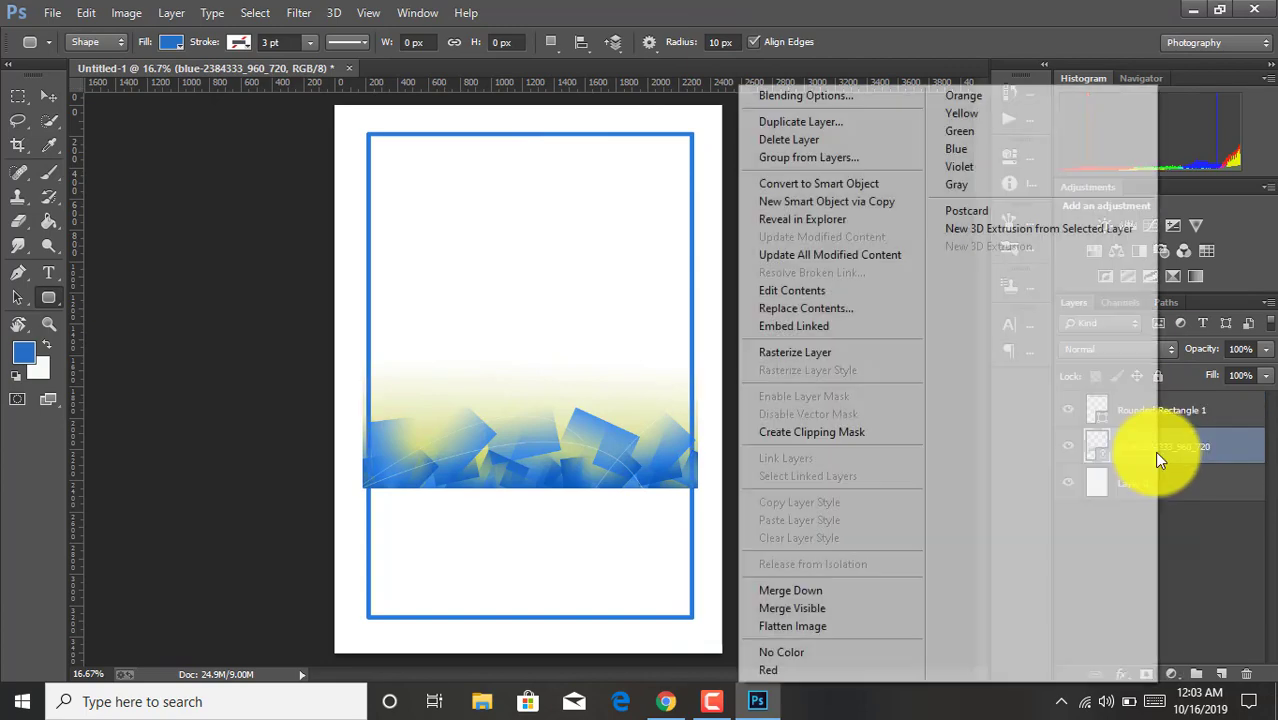
{"action": "left_click", "coordinate": [822, 349]}
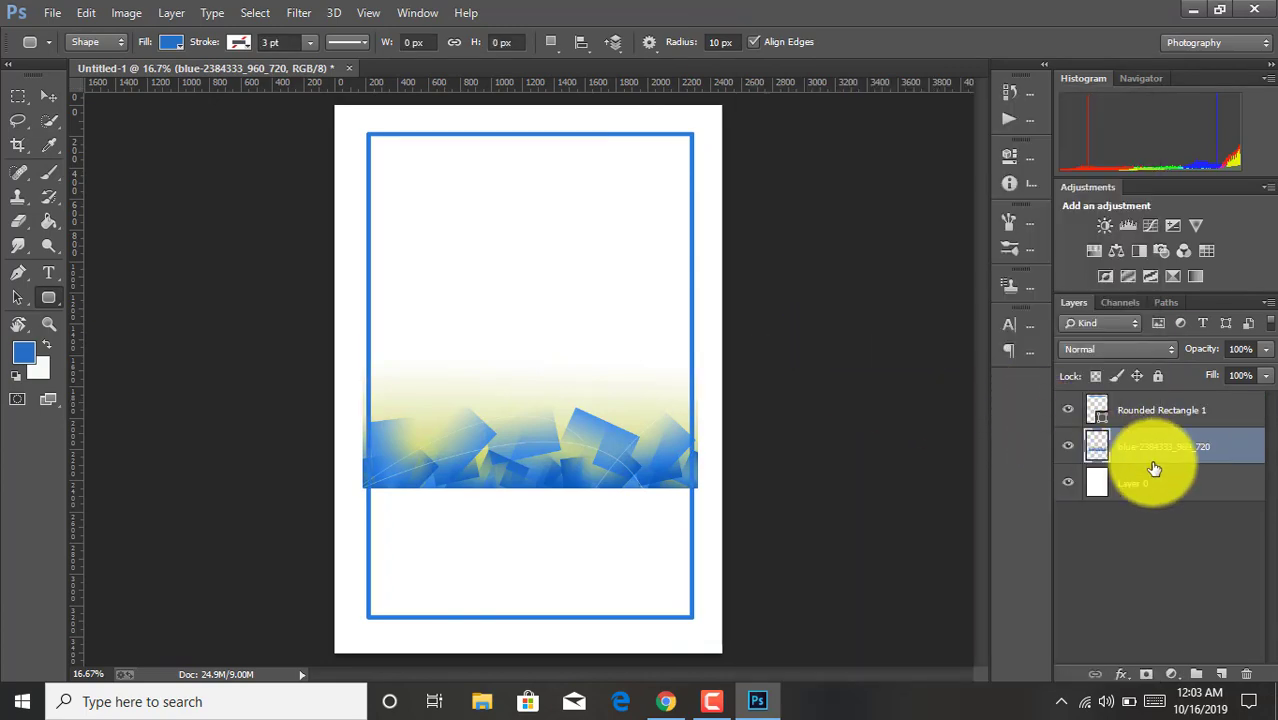
- Hide the rulers and scale the blue image to about 97.1% to match the frame's width, resting on its lower edge
{"action": "key", "text": "ctrl+r"}
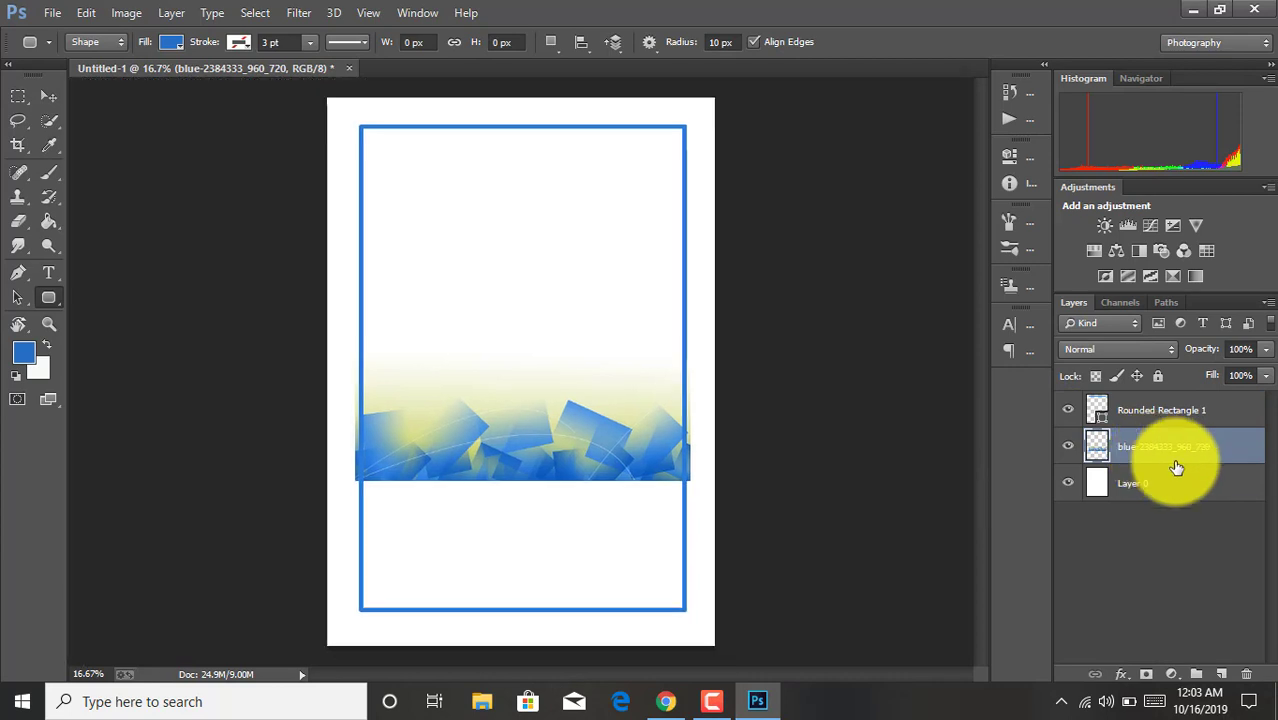
{"action": "key", "text": "ctrl+t"}
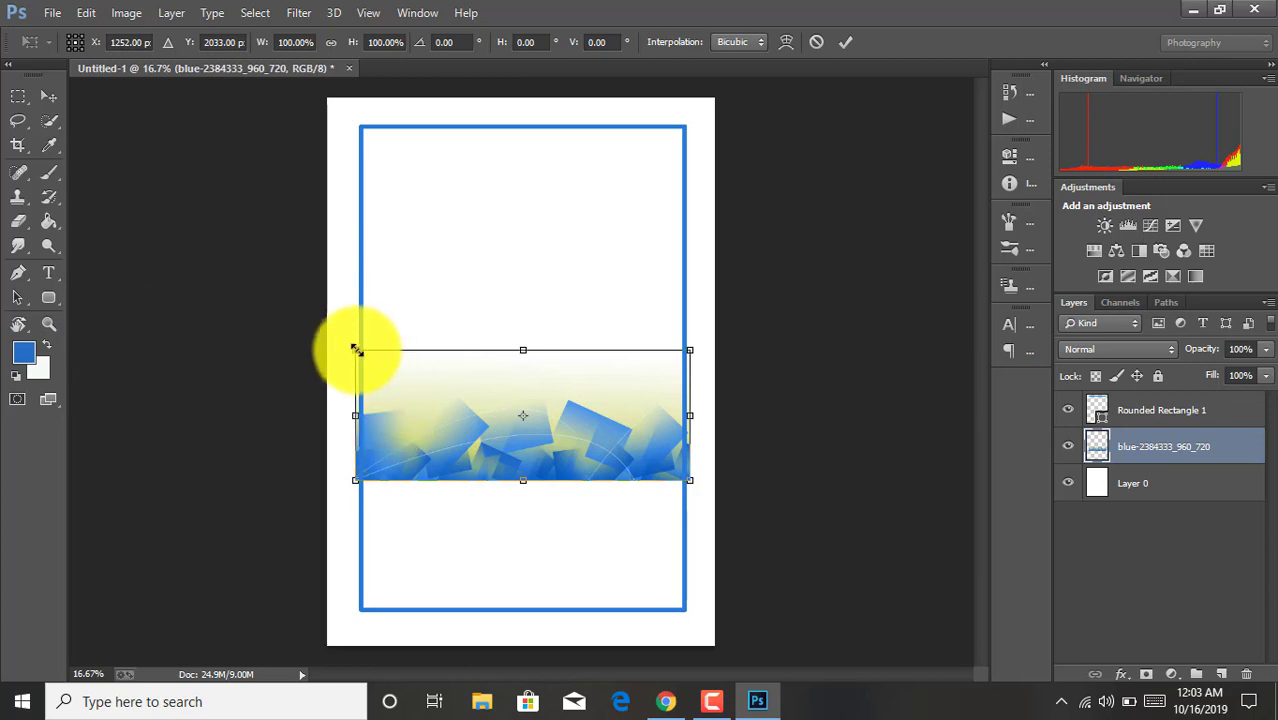
{"action": "left_click_drag", "start_coordinate": [355, 349], "coordinate": [359, 348]}
{"action": "left_click_drag", "start_coordinate": [694, 351], "coordinate": [683, 356]}
{"action": "left_click_drag", "start_coordinate": [577, 392], "coordinate": [577, 514]}
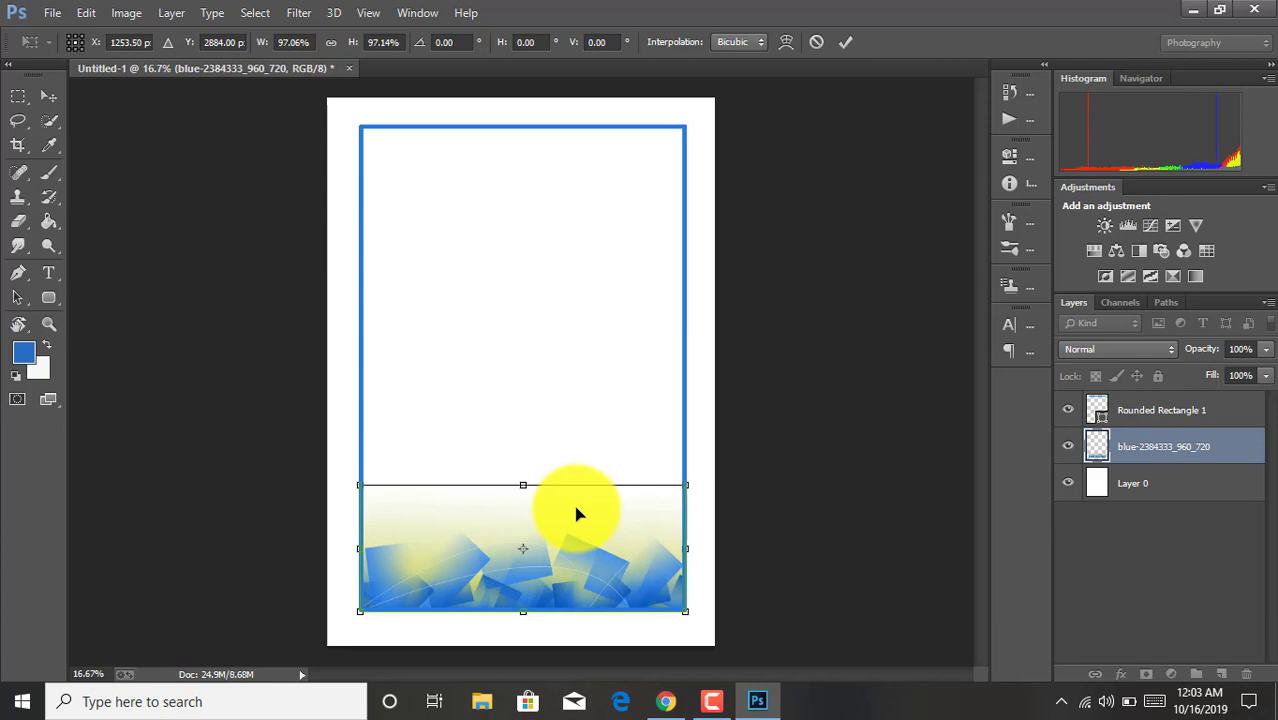
- Nudge the blue image 6 px right and 12 px up to align with the frame's lower edge, and apply the transform
{"action": "key", "text": "Up"}
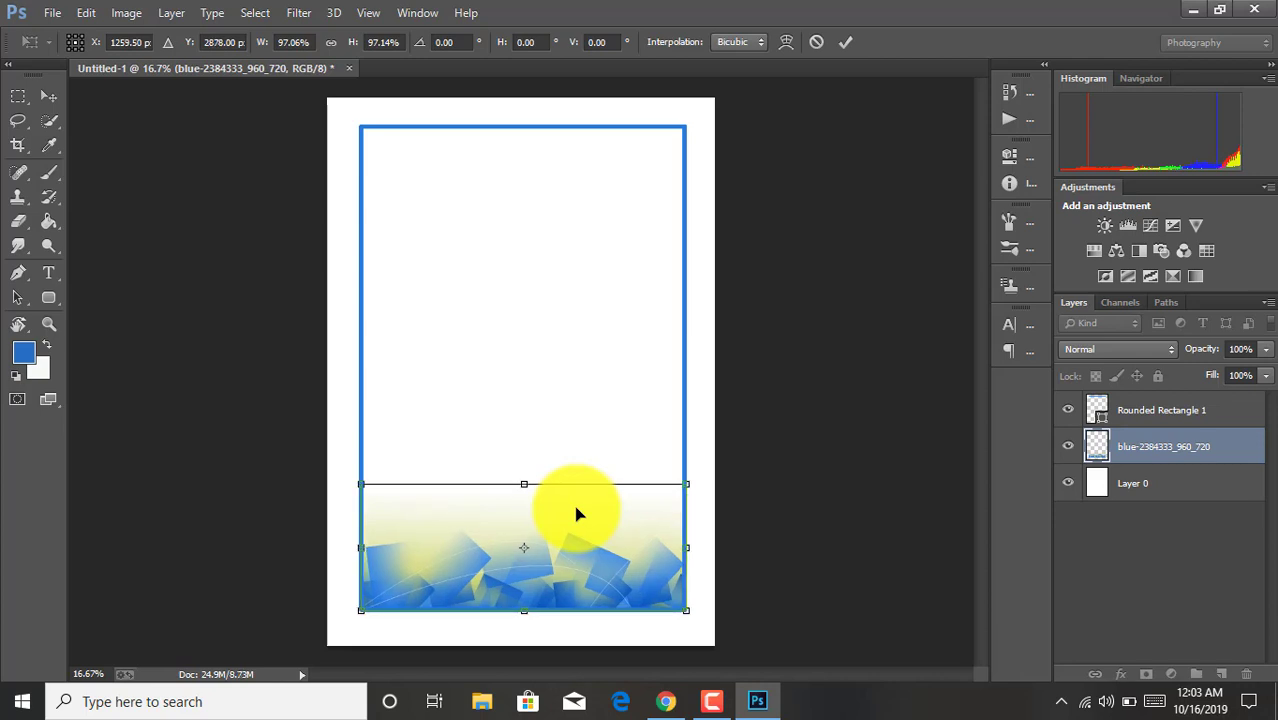
{"action": "key", "text": "Up"}
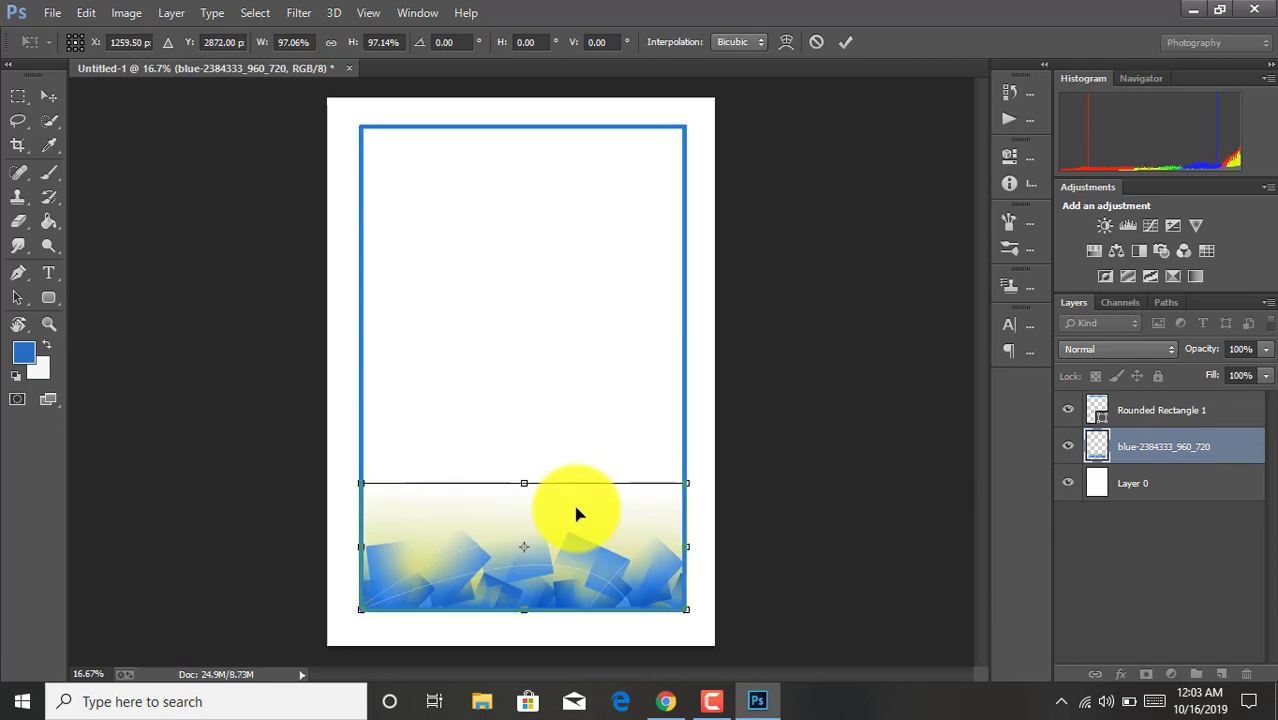
{"action": "left_click", "coordinate": [850, 41]}
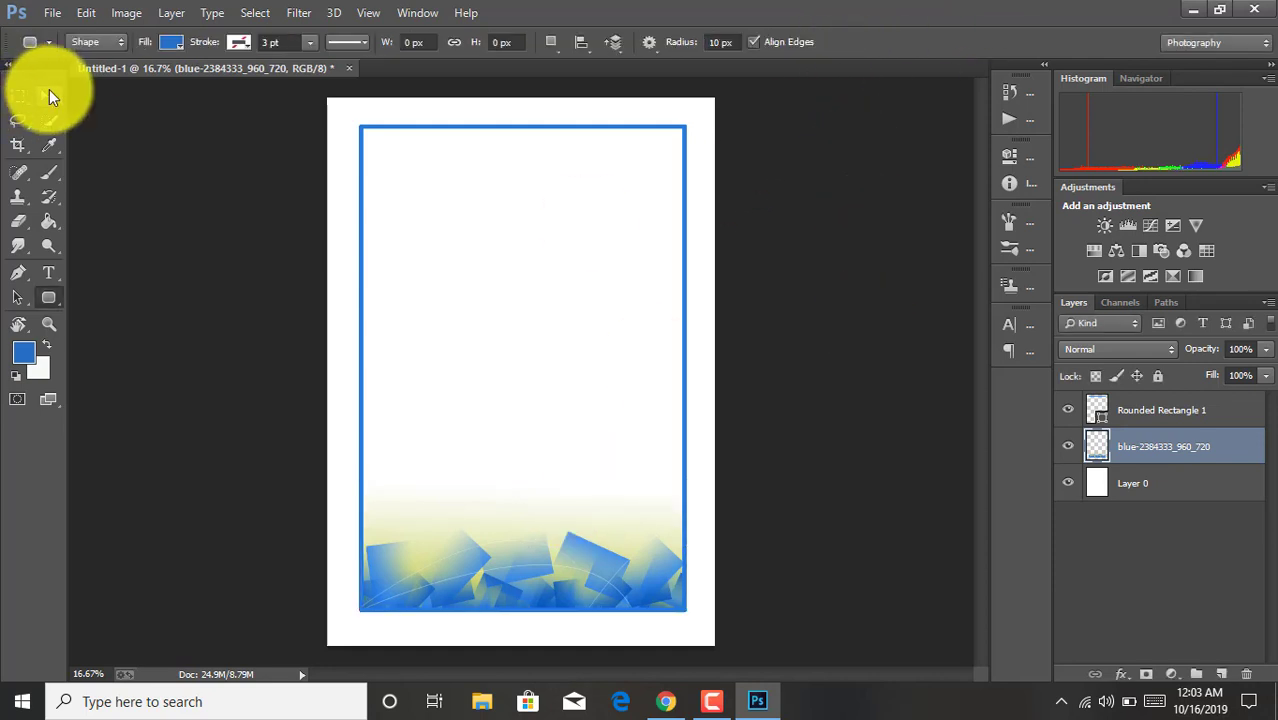
{"action": "left_click", "coordinate": [49, 91]}
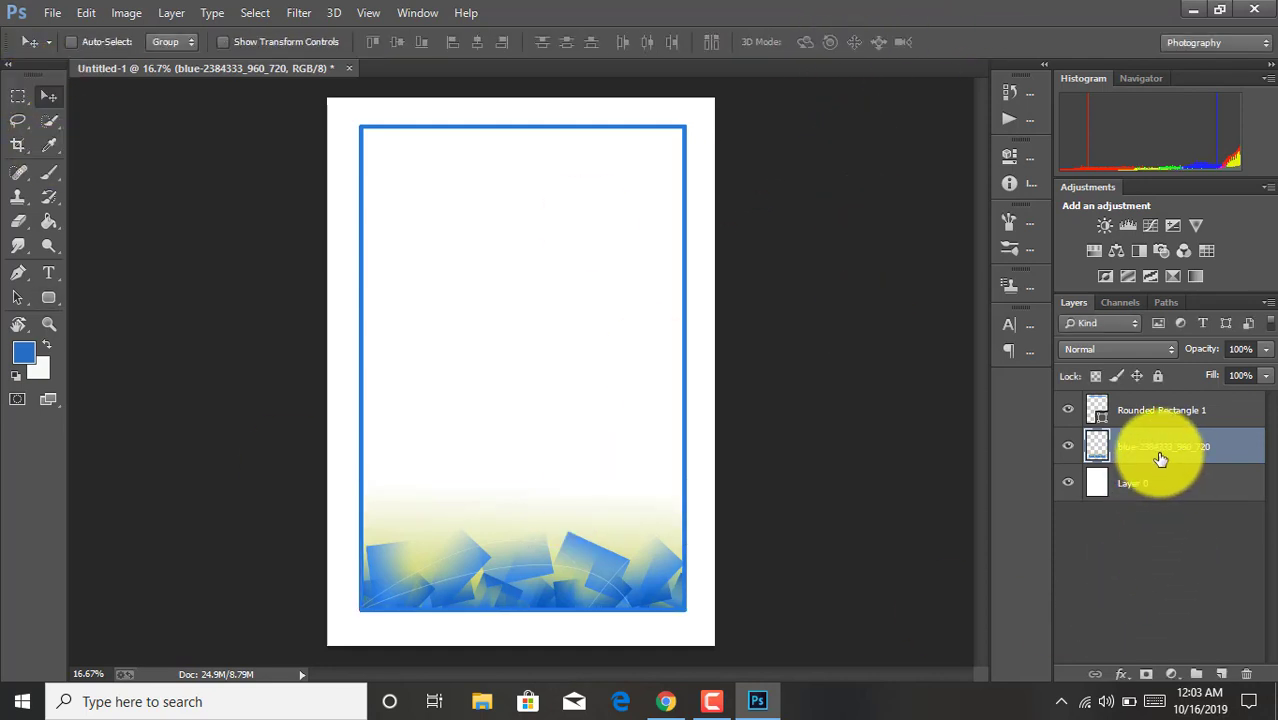
{"action": "left_click", "coordinate": [1152, 414]}
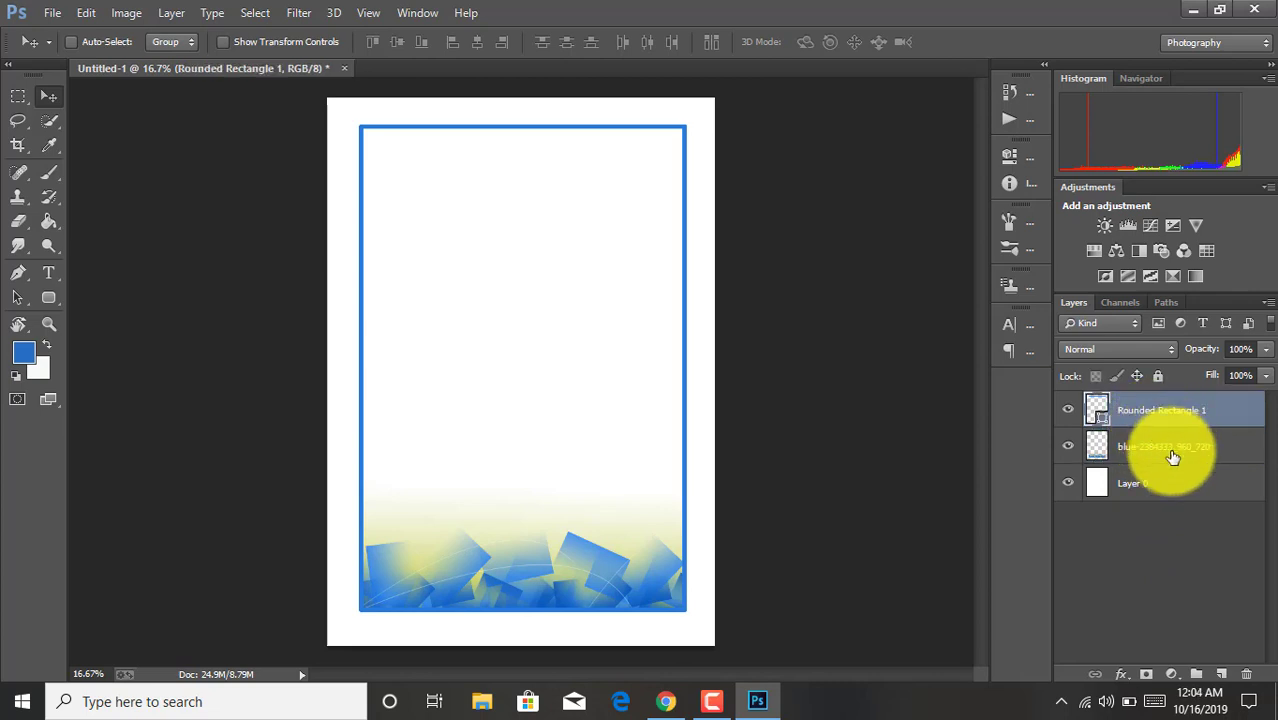
{"action": "left_click", "coordinate": [1173, 457]}
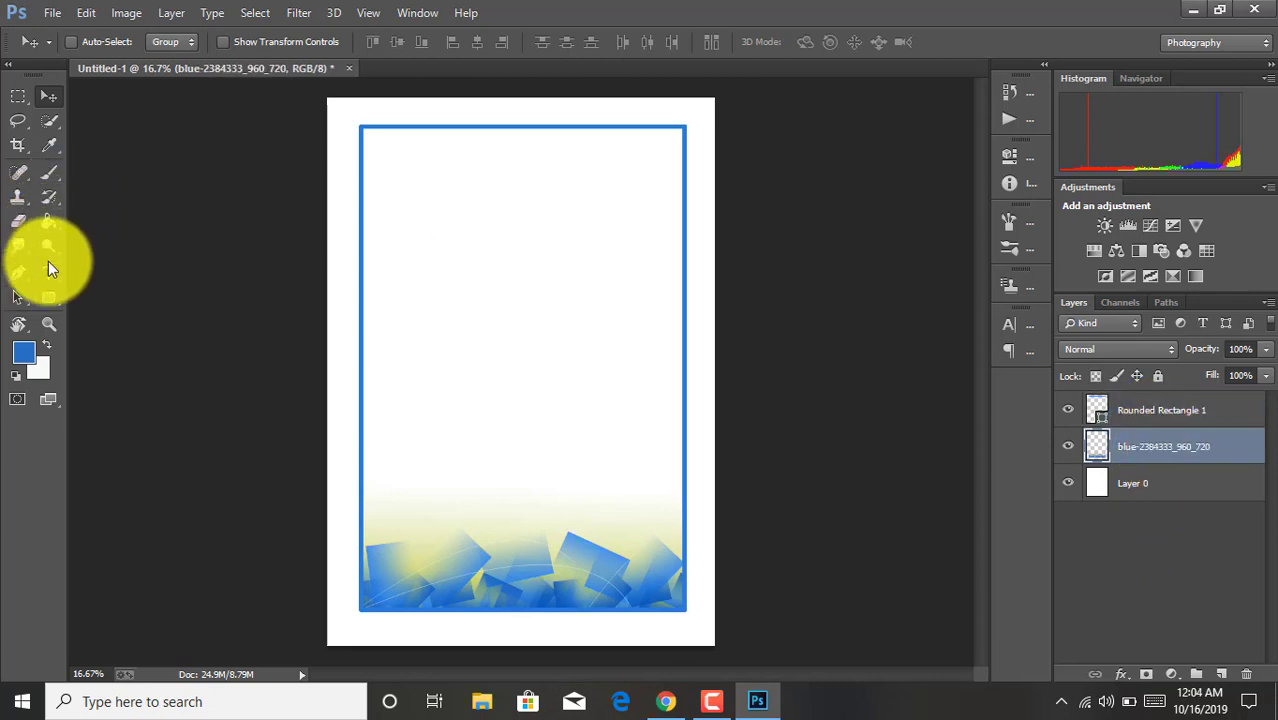
{"action": "left_click", "coordinate": [47, 300]}
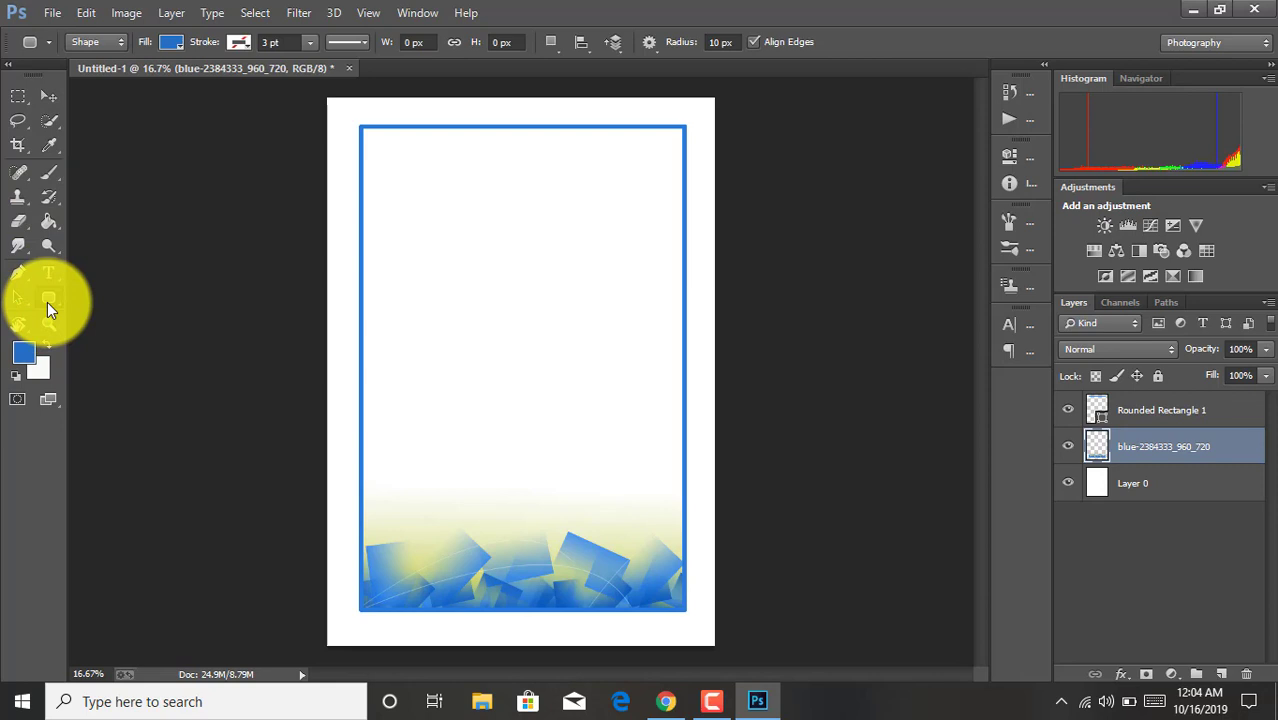
{"action": "left_click", "coordinate": [1170, 490]}
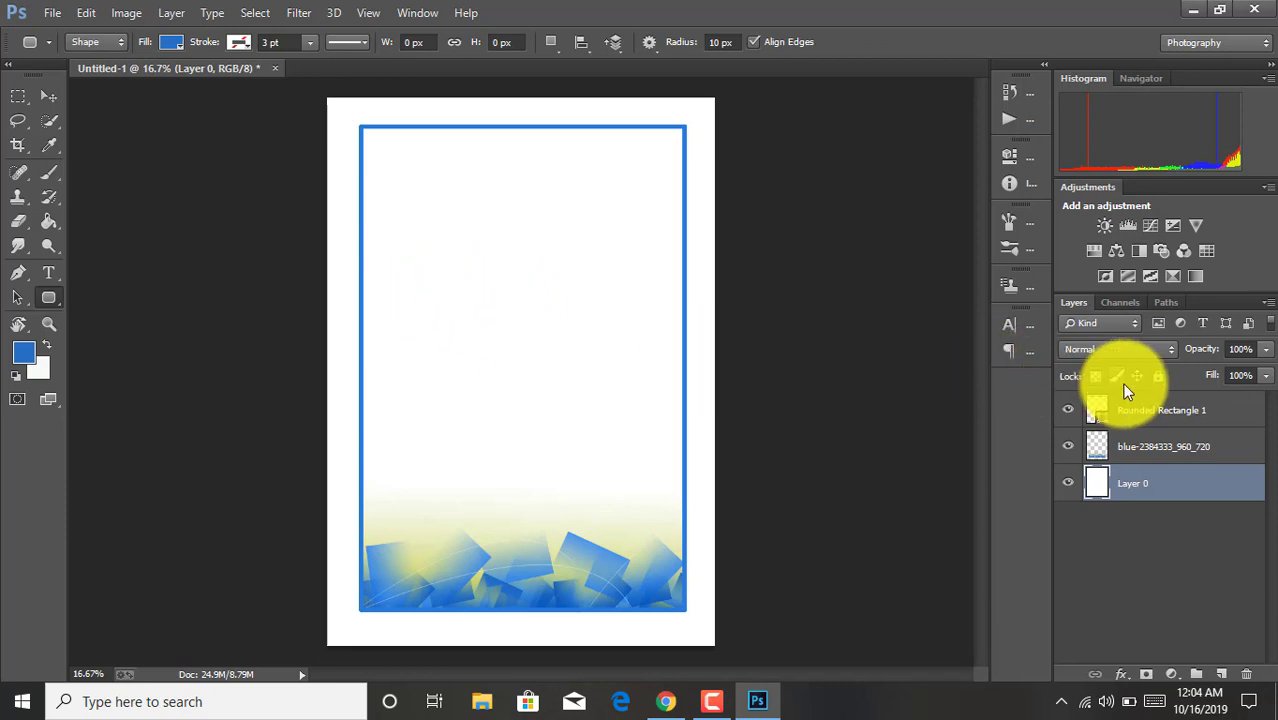
{"action": "left_click", "coordinate": [1142, 412]}
{"action": "left_click", "coordinate": [714, 700]}
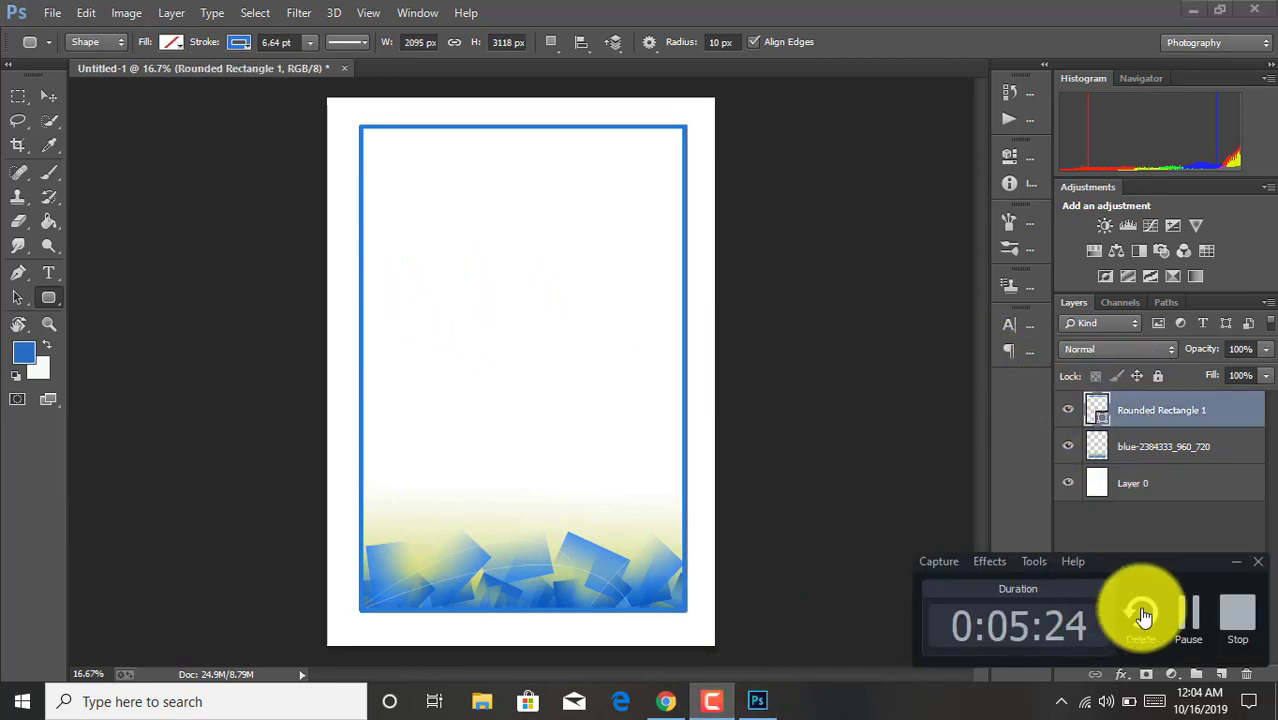
{"action": "left_click", "coordinate": [1195, 622]}
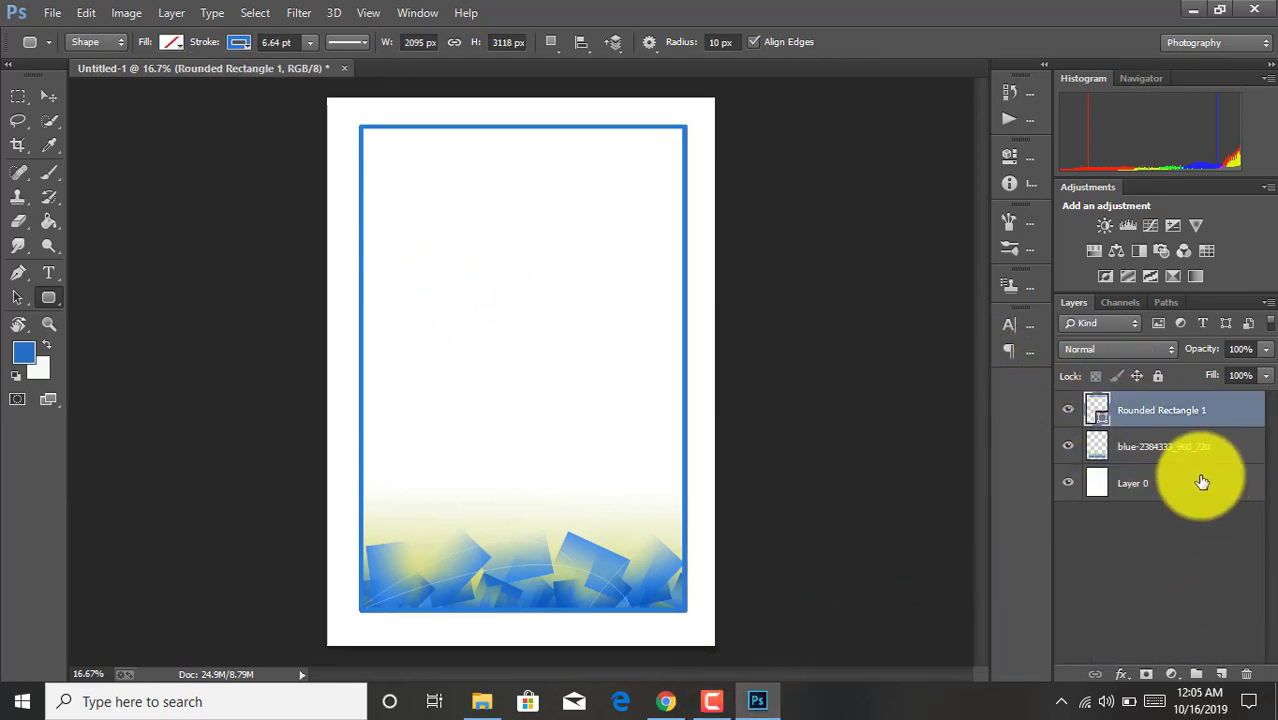
- Place the diulogo image from the Stocks folder as a linked file directly above Layer 0
{"action": "left_click", "coordinate": [1196, 478]}
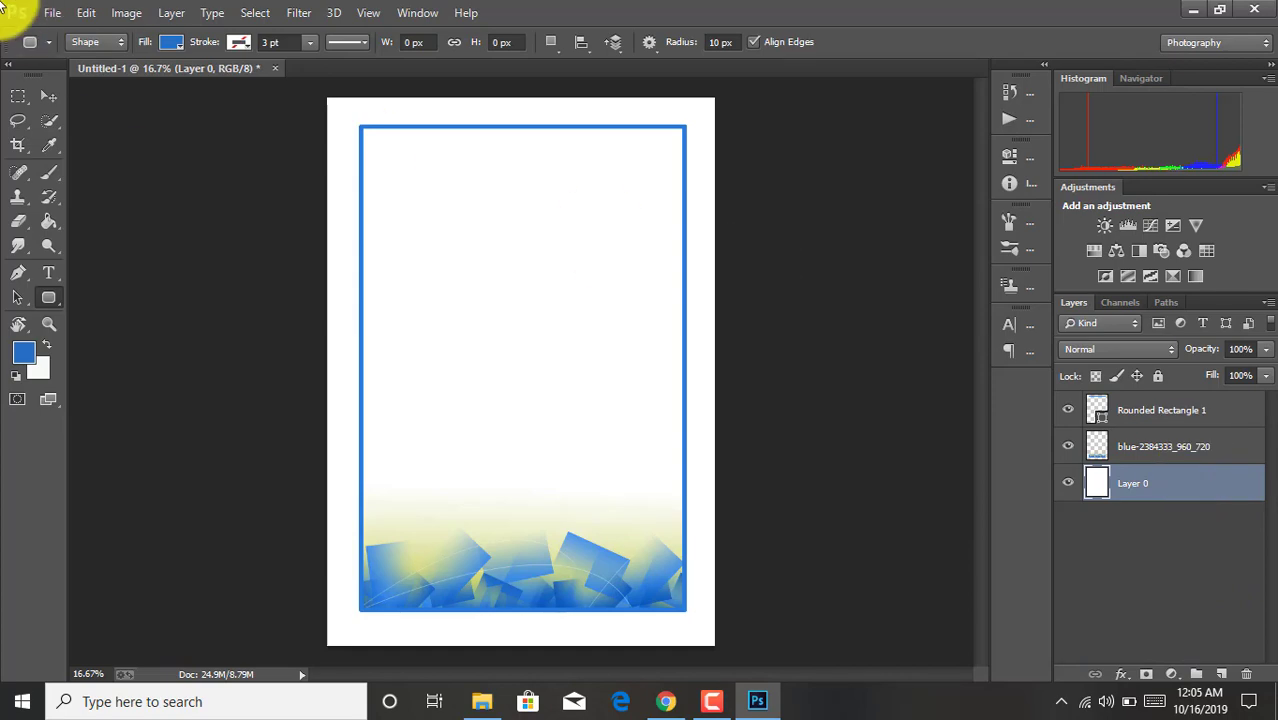
{"action": "left_click", "coordinate": [50, 12]}
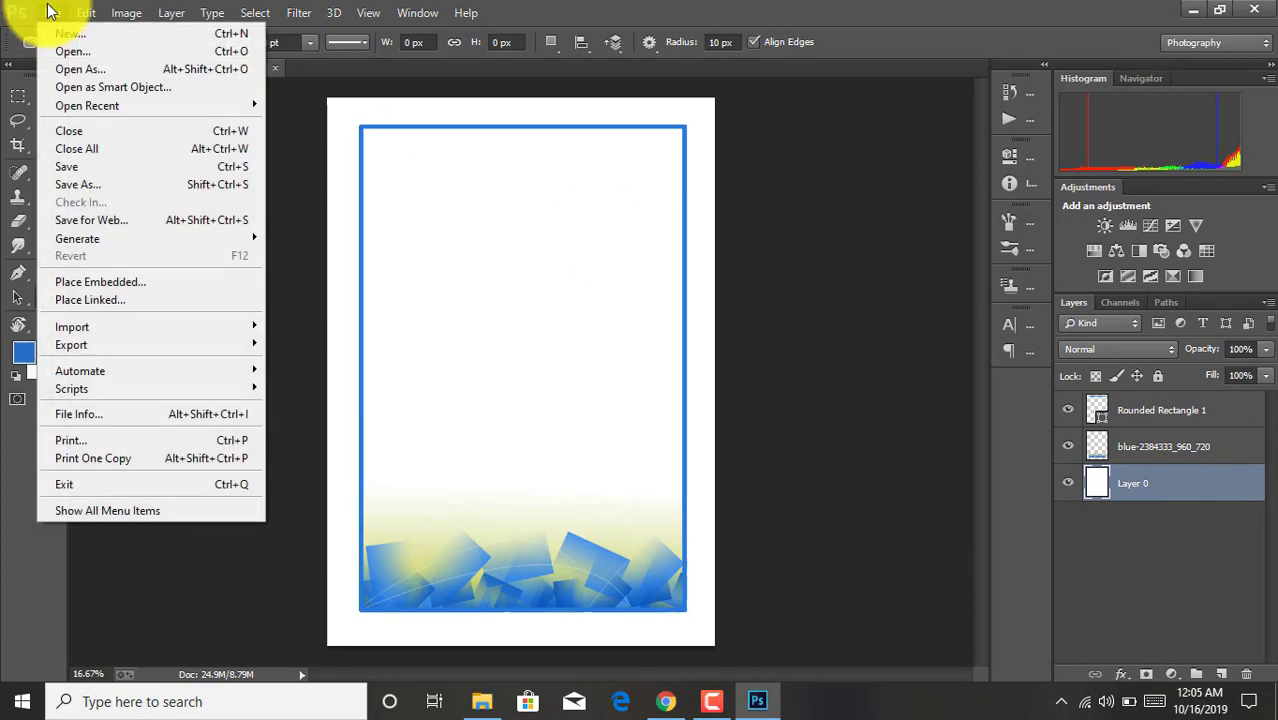
{"action": "left_click", "coordinate": [101, 298]}
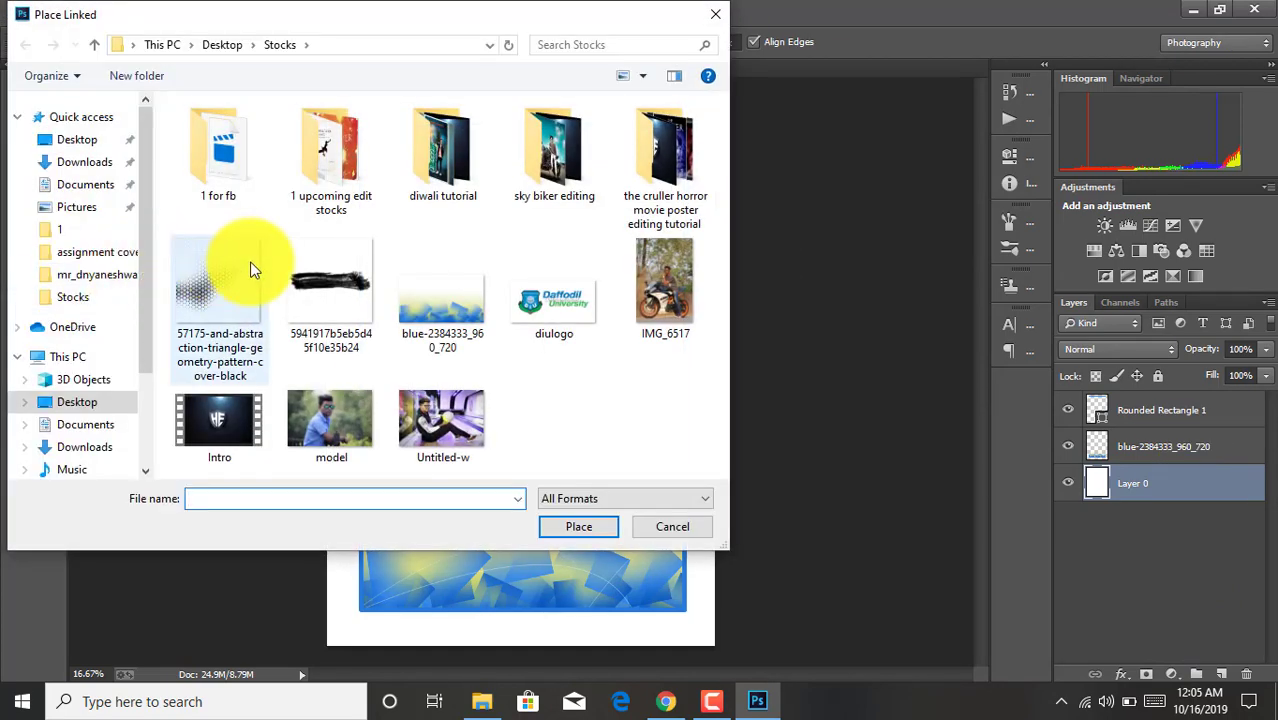
{"action": "double_click", "coordinate": [531, 284]}
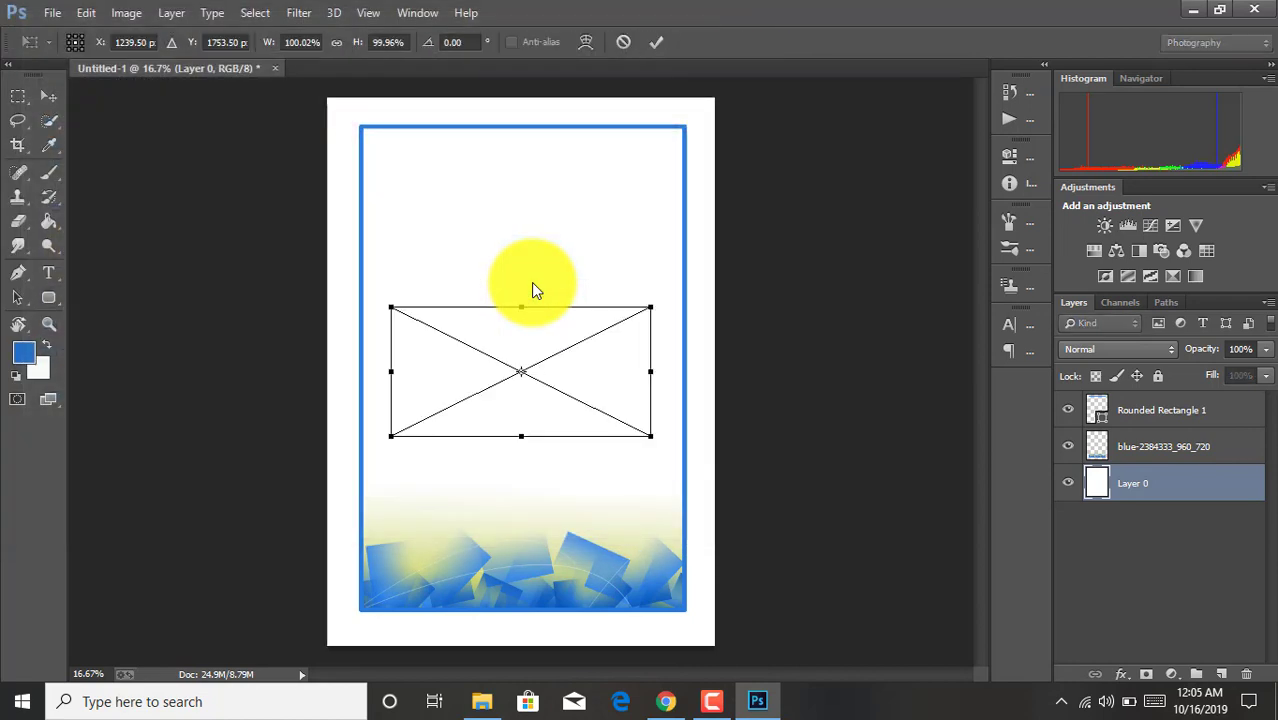
- Move the university logo to the upper part of the frame, at about X 1203.5 px and Y 517.5 px, and commit the placement
{"action": "left_click_drag", "start_coordinate": [538, 344], "coordinate": [533, 169]}
{"action": "key", "text": "Up"}
{"action": "key", "text": "Up"}
{"action": "key", "text": "Up"}
{"action": "key", "text": "Up"}
{"action": "key", "text": "Up"}
{"action": "key", "text": "Up"}
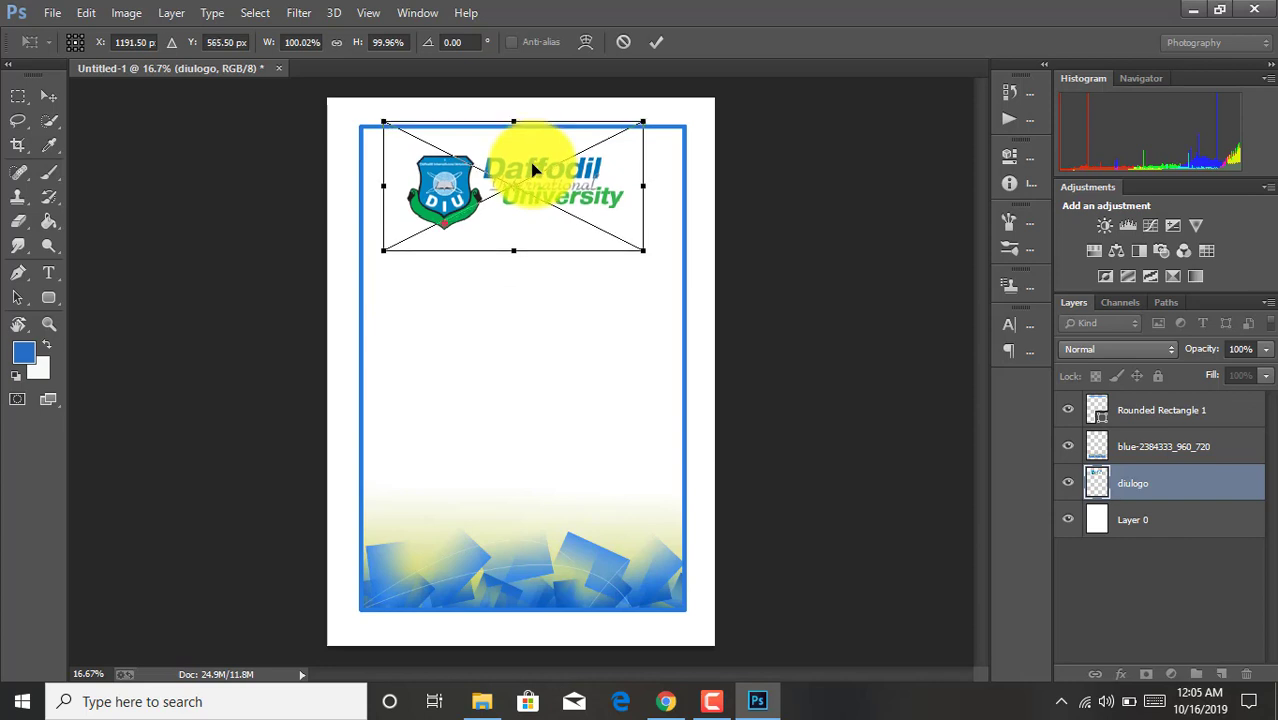
{"action": "key", "text": "Up"}
{"action": "key", "text": "Up"}
{"action": "key", "text": "Up"}
{"action": "key", "text": "Up"}
{"action": "key", "text": "Up"}
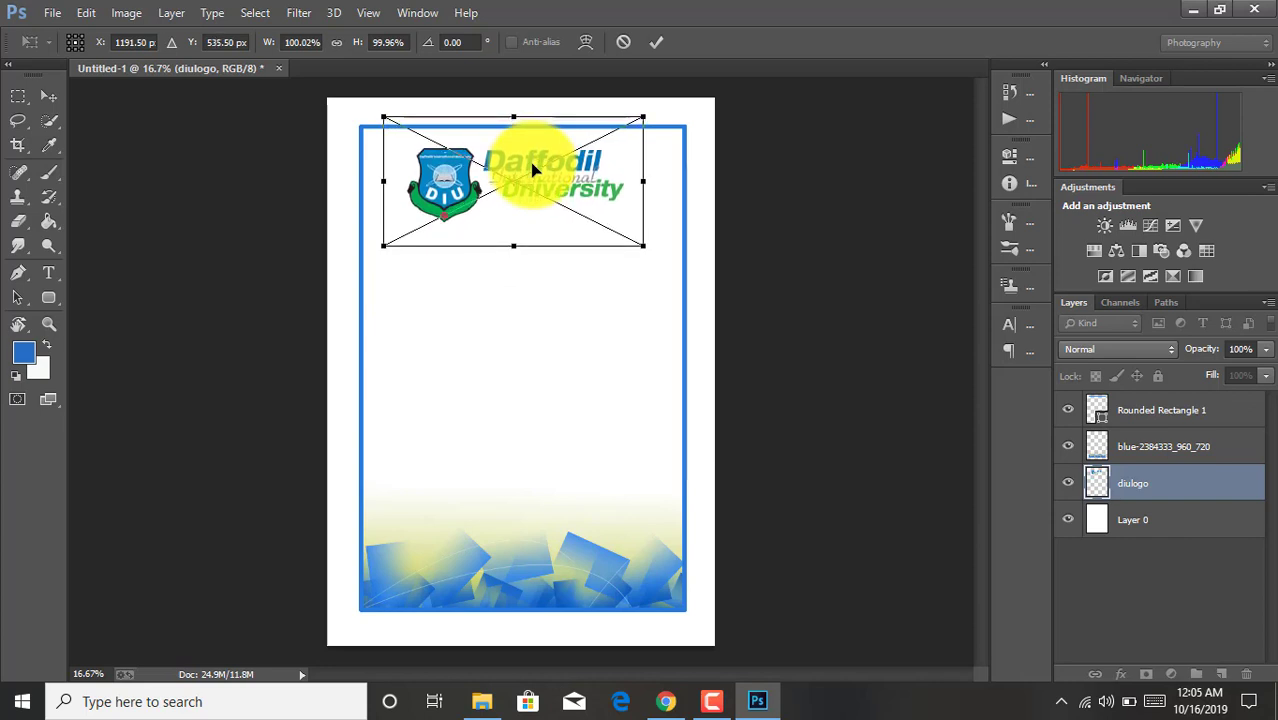
{"action": "key", "text": "Up"}
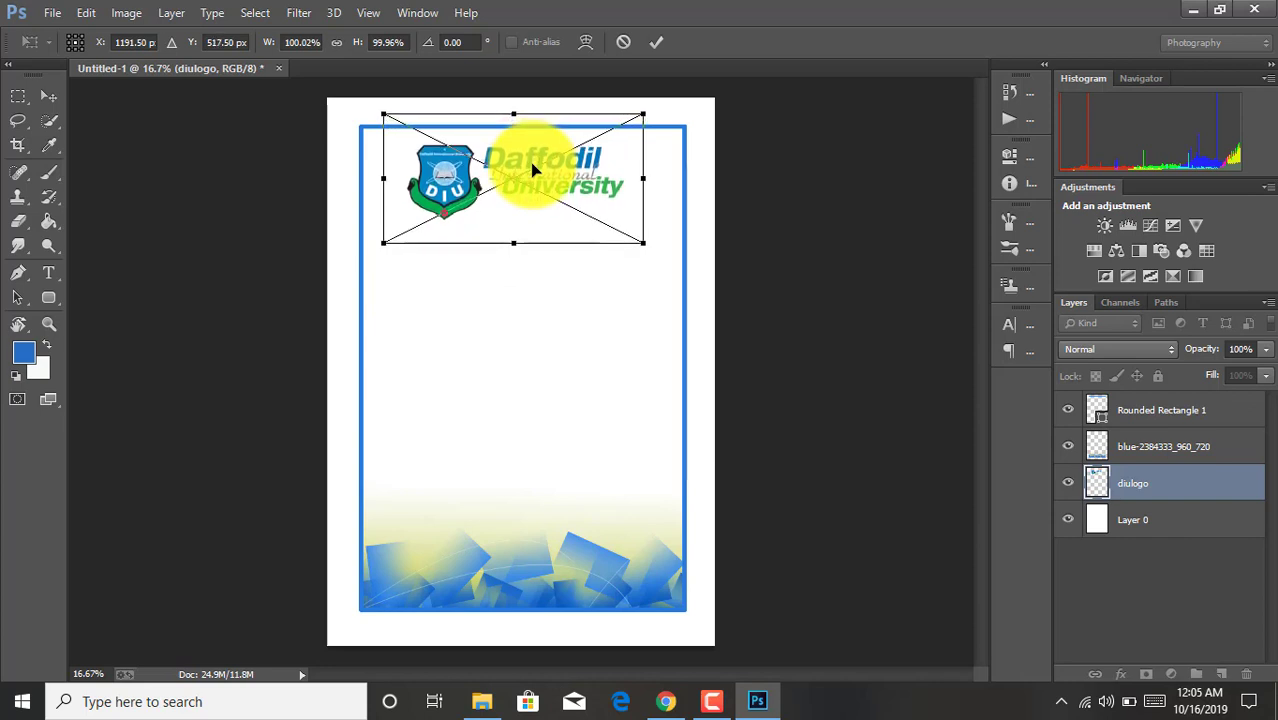
{"action": "key", "text": "Right"}
{"action": "key", "text": "Right"}
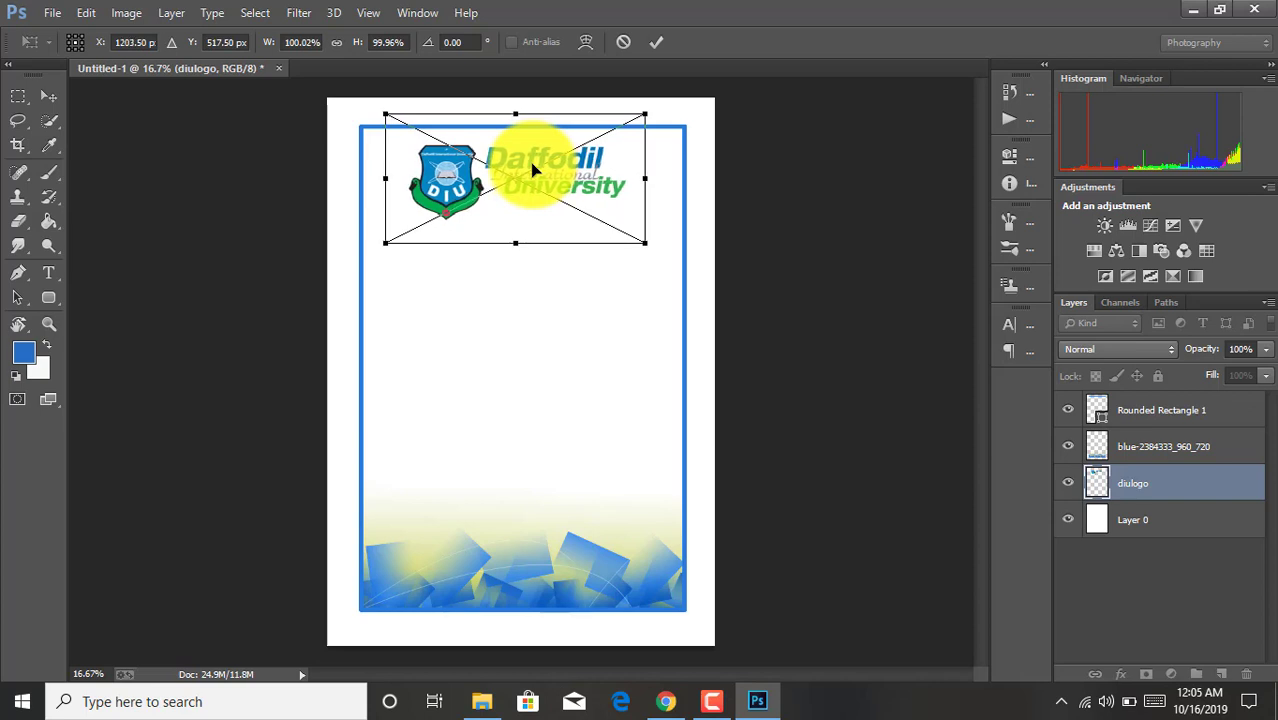
{"action": "left_click", "coordinate": [656, 45]}
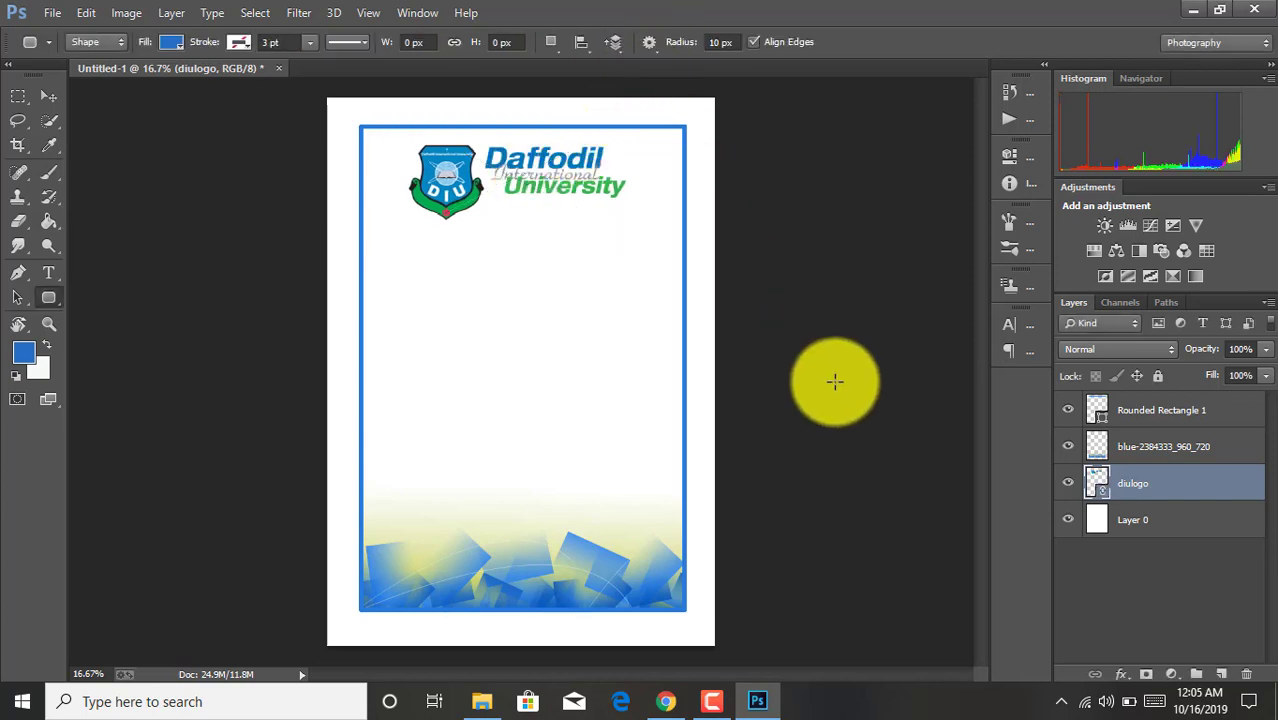
- Select Layer 0 and set the foreground colour to the blue sampled from the frame's outline
{"action": "left_click", "coordinate": [1154, 526]}
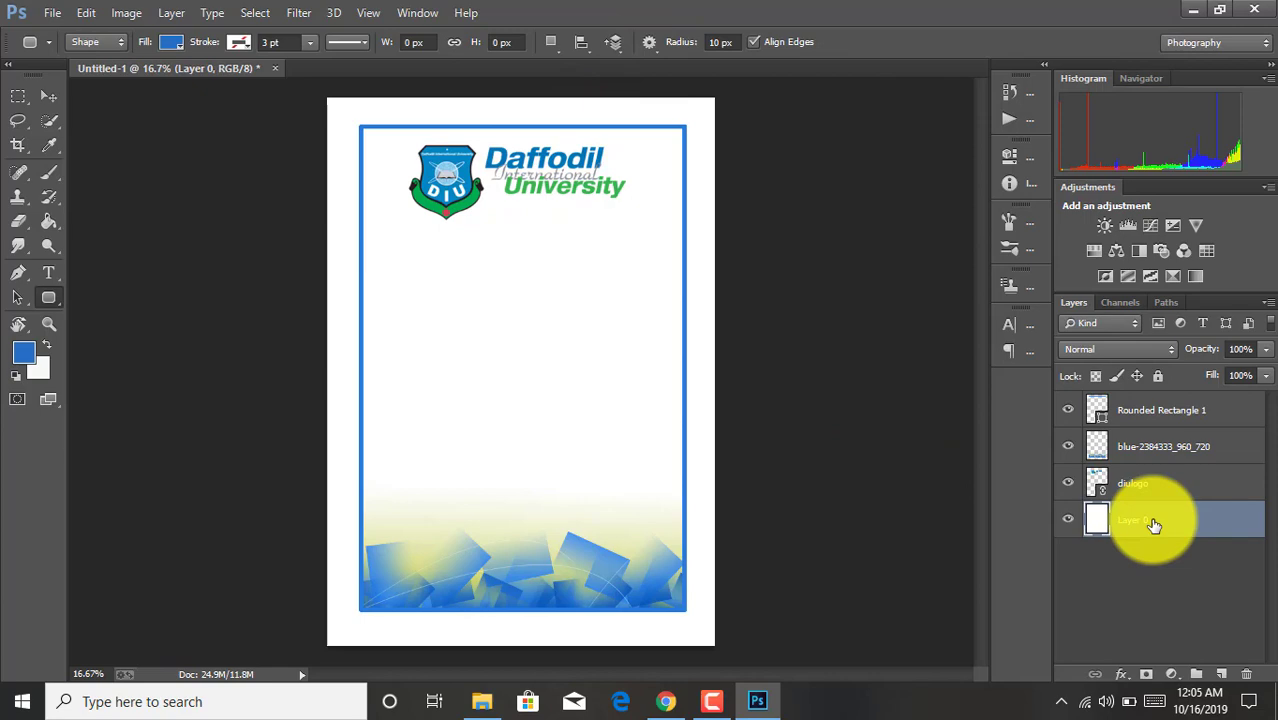
{"action": "left_click", "coordinate": [22, 353]}
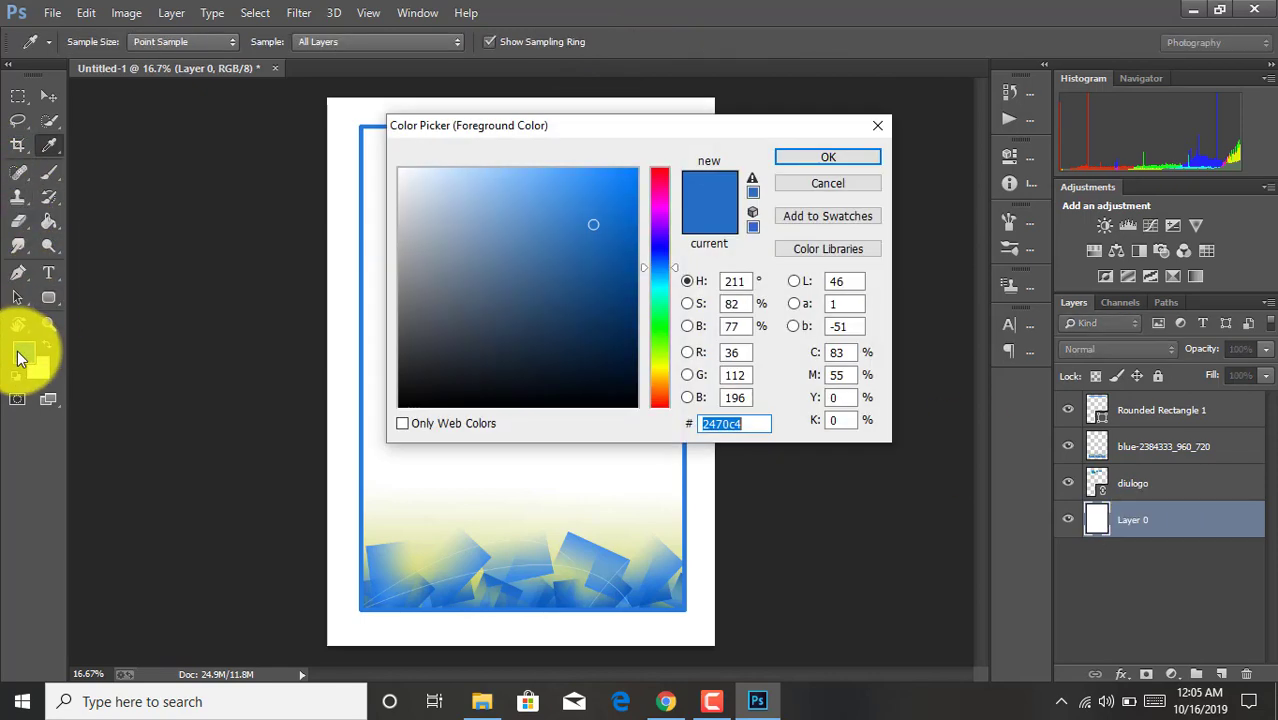
{"action": "left_click", "coordinate": [368, 517]}
{"action": "left_click", "coordinate": [851, 159]}
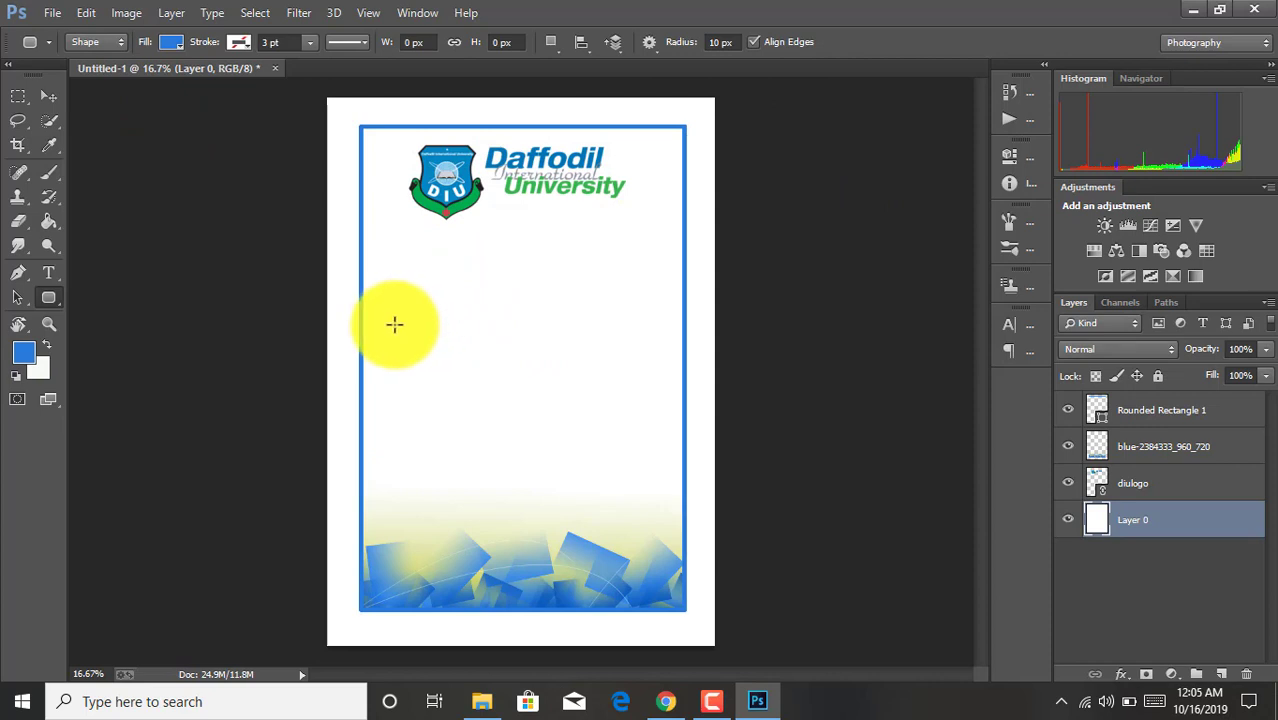
- Draw a blue-filled rounded rectangle about 1852 × 330 px across the middle of the page, reaching the frame's right edge
{"action": "left_click_drag", "start_coordinate": [395, 325], "coordinate": [684, 372]}
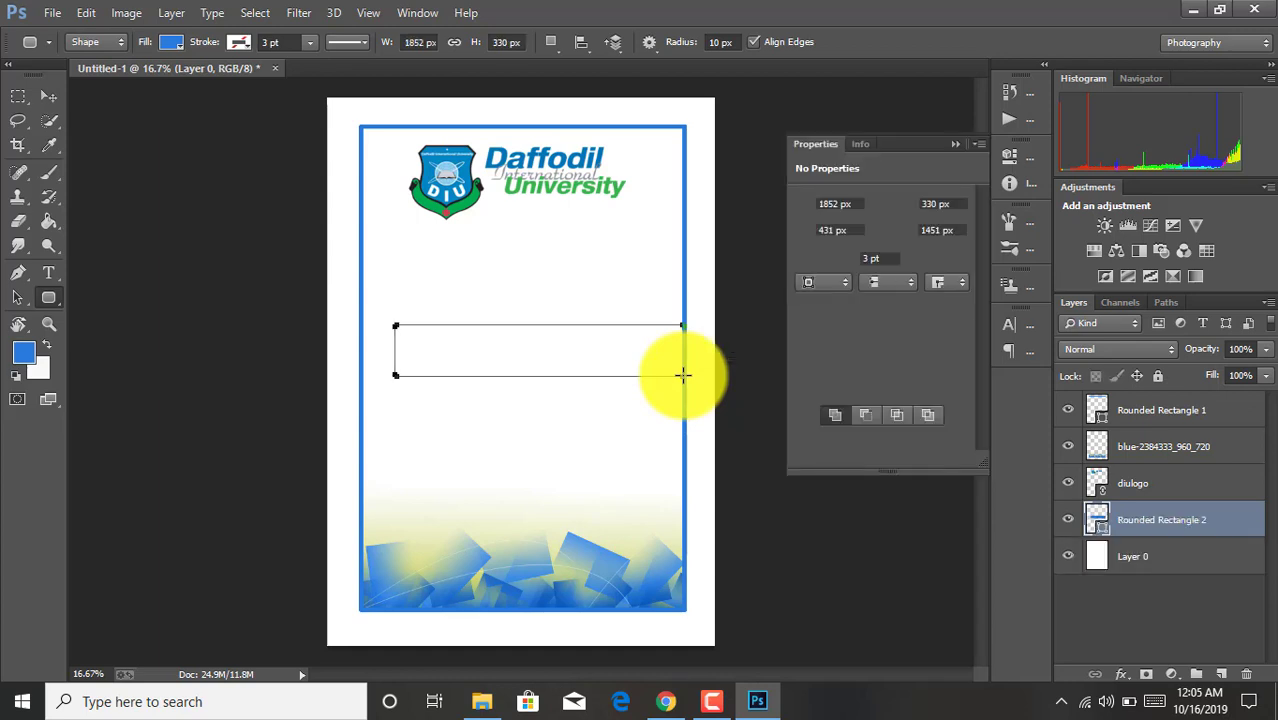
{"action": "left_click", "coordinate": [953, 146]}
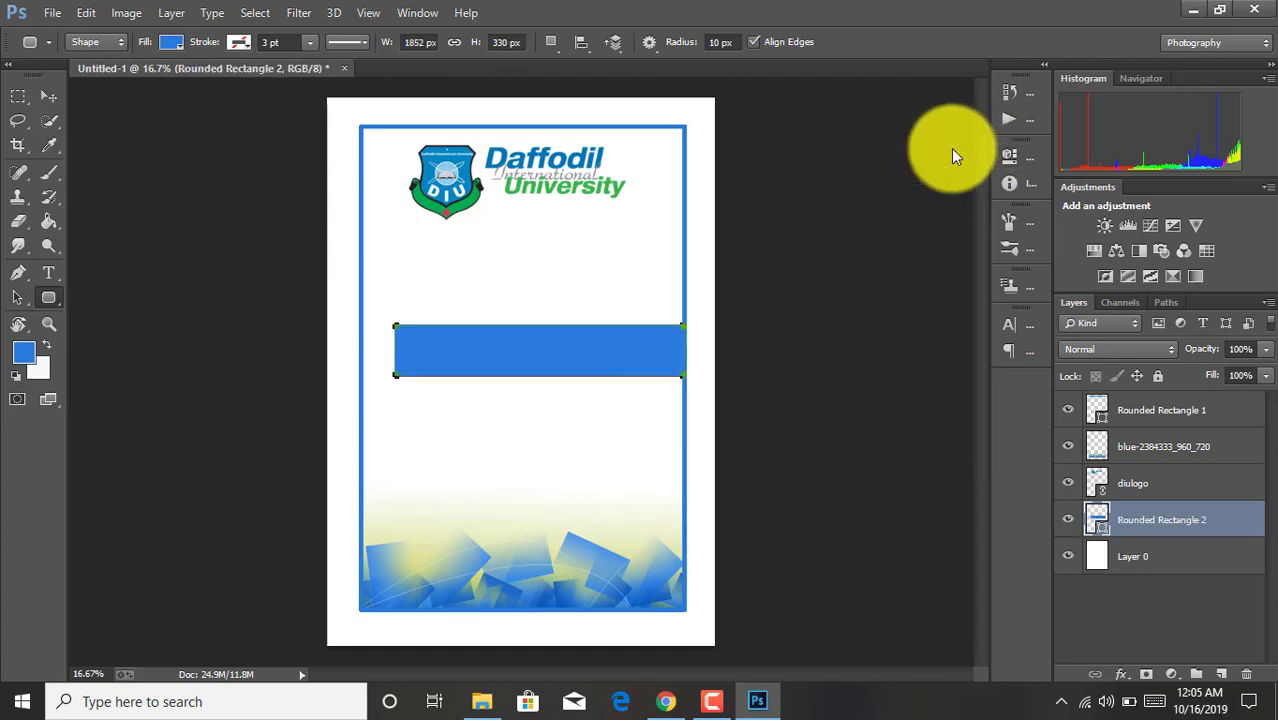
{"action": "left_click", "coordinate": [56, 99]}
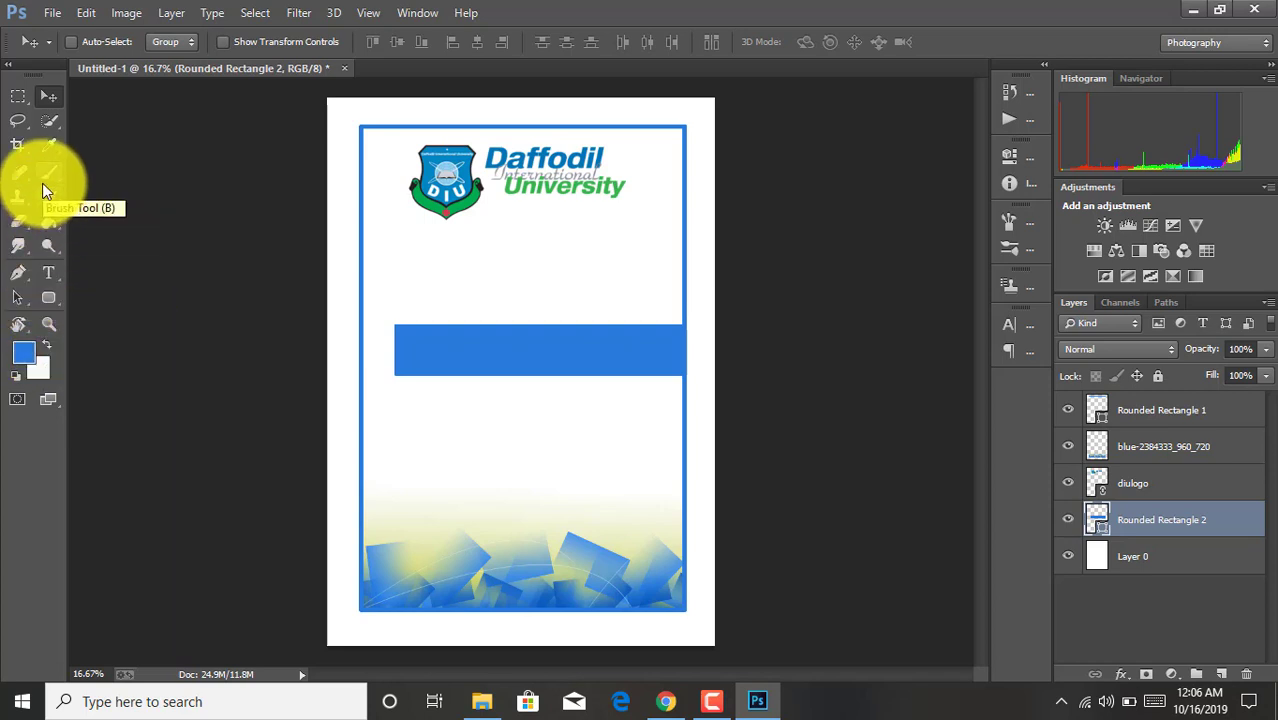
- Draw a thin vertical blue rounded rectangle about 43 × 715 px below the wide bar, directly above Layer 0
{"action": "left_click", "coordinate": [57, 290]}
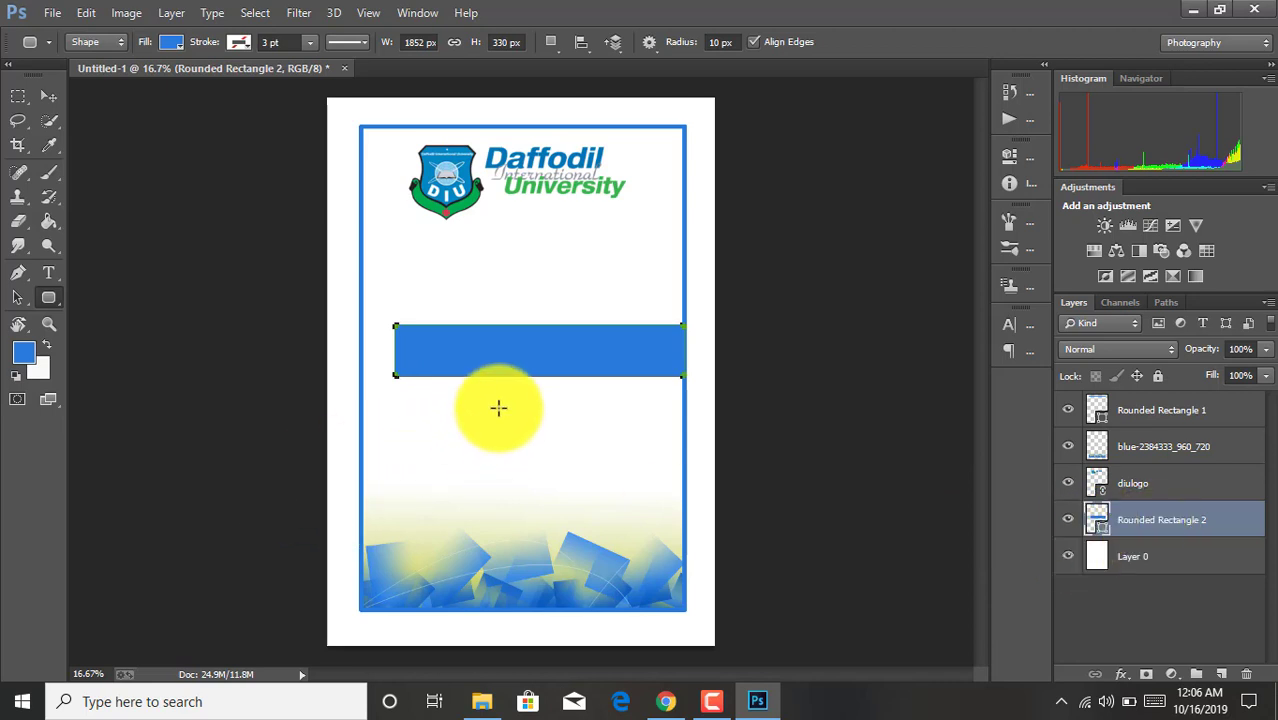
{"action": "left_click", "coordinate": [1098, 558]}
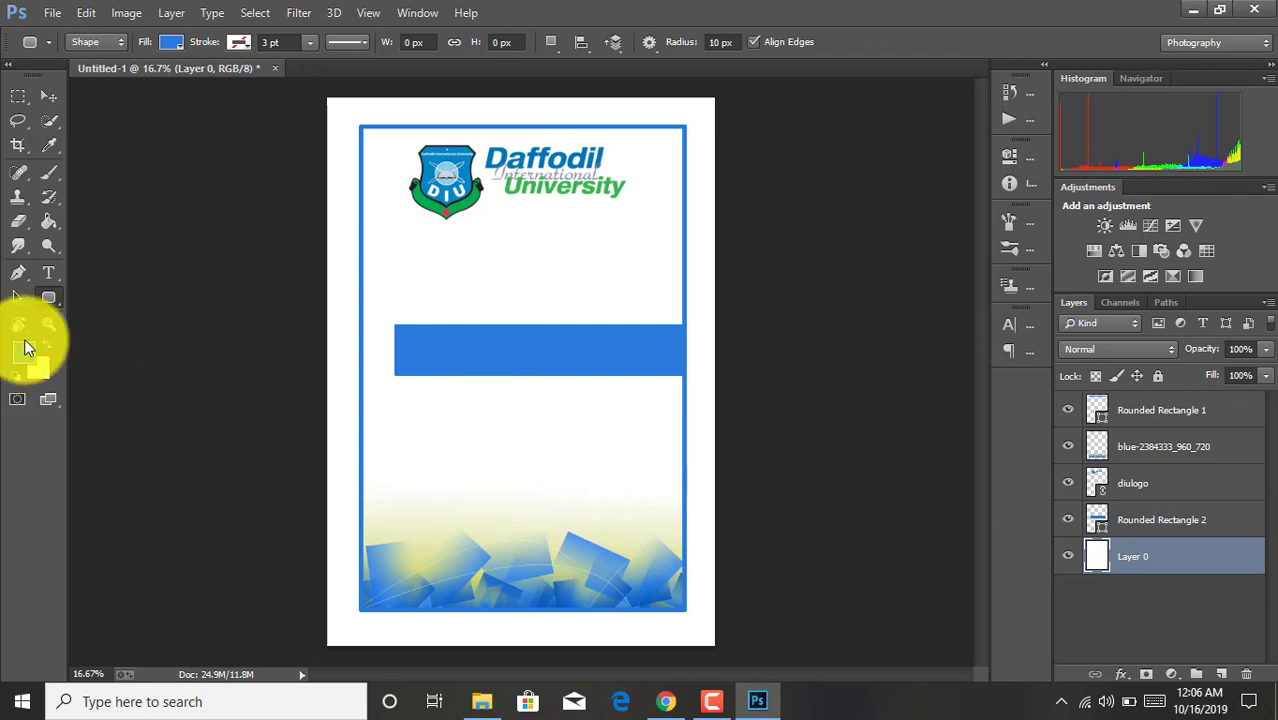
{"action": "left_click_drag", "start_coordinate": [501, 411], "coordinate": [506, 518]}
{"action": "left_click", "coordinate": [950, 145]}
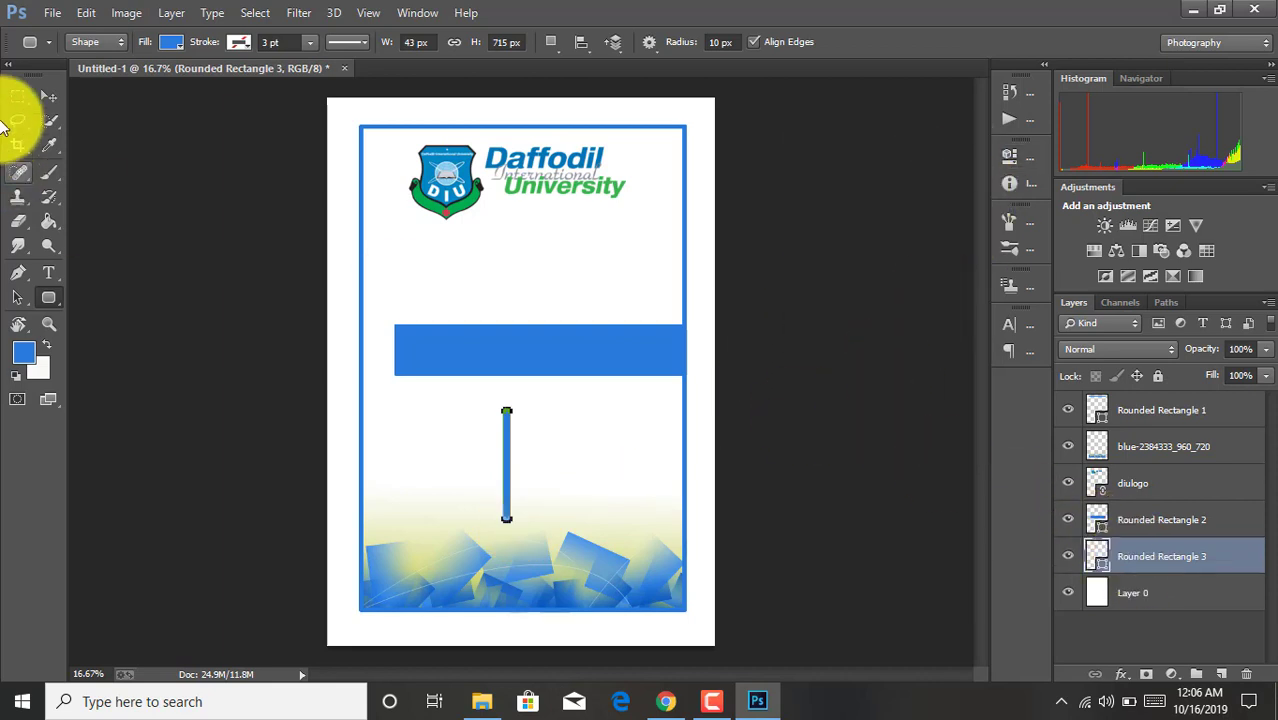
- Move the thin vertical blue bar horizontally to X 1195.5 px and commit the transform
{"action": "left_click", "coordinate": [48, 95]}
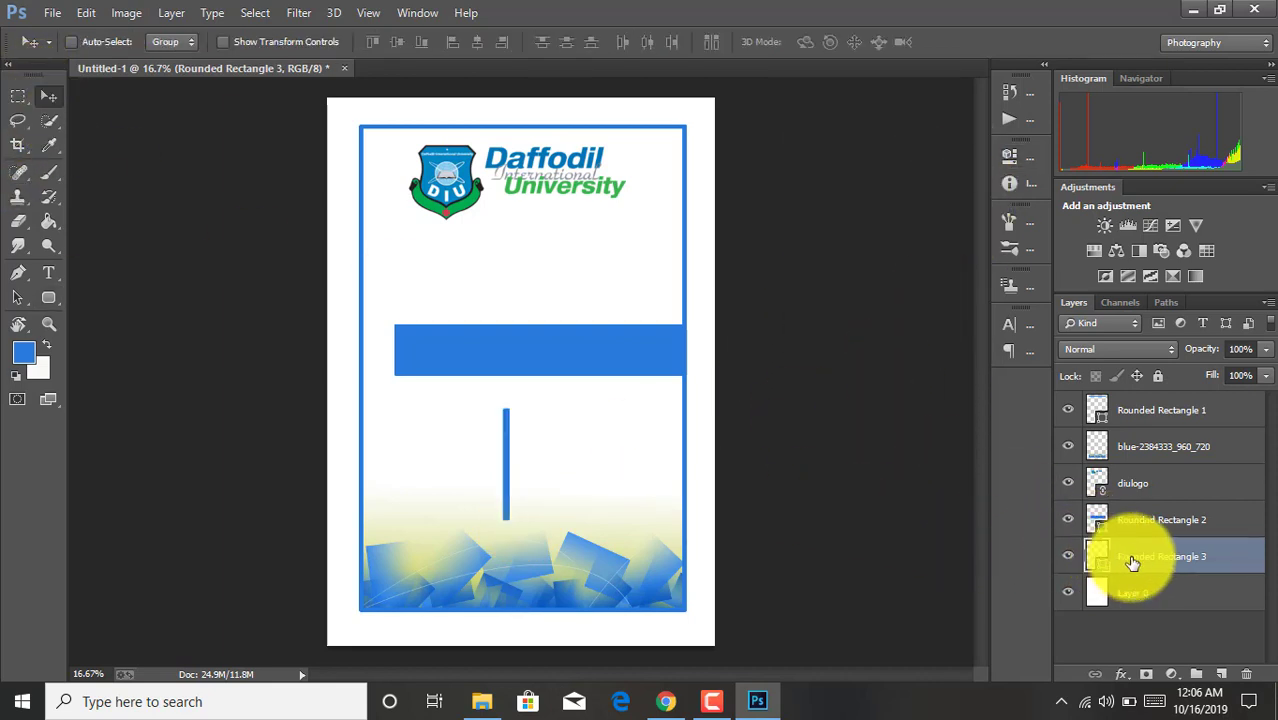
{"action": "key", "text": "ctrl+t"}
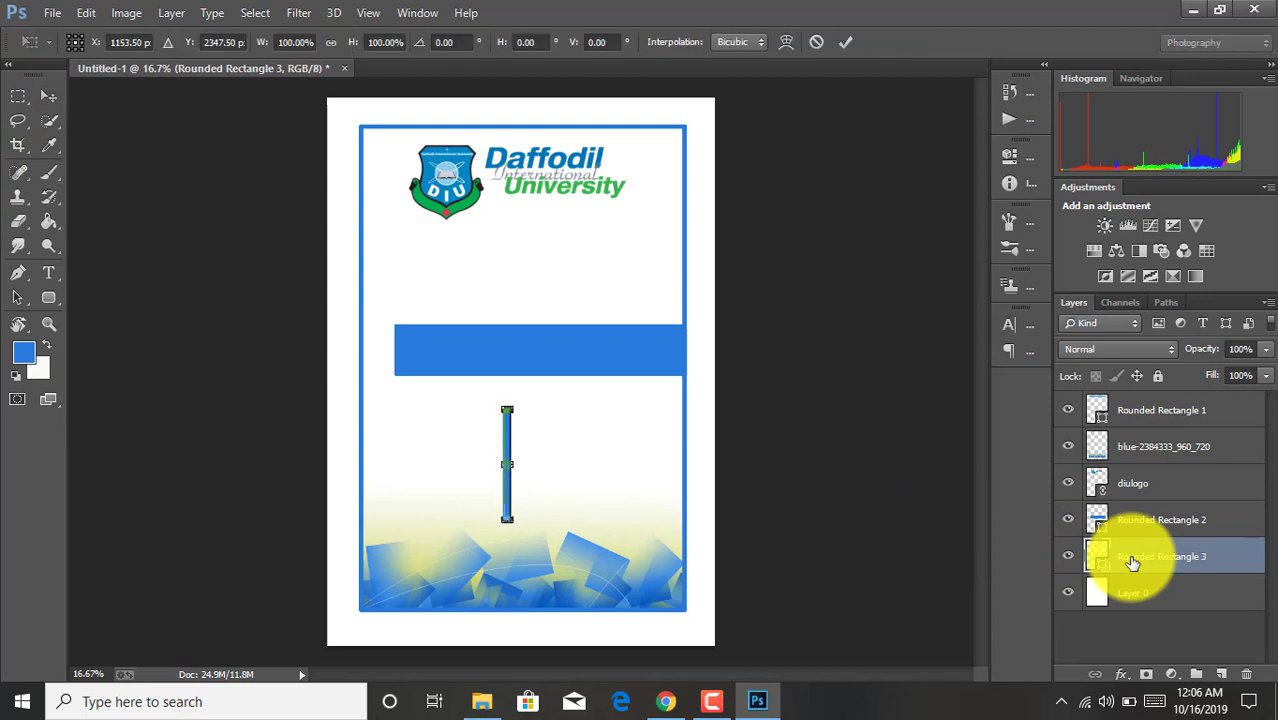
{"action": "key", "text": "Right"}
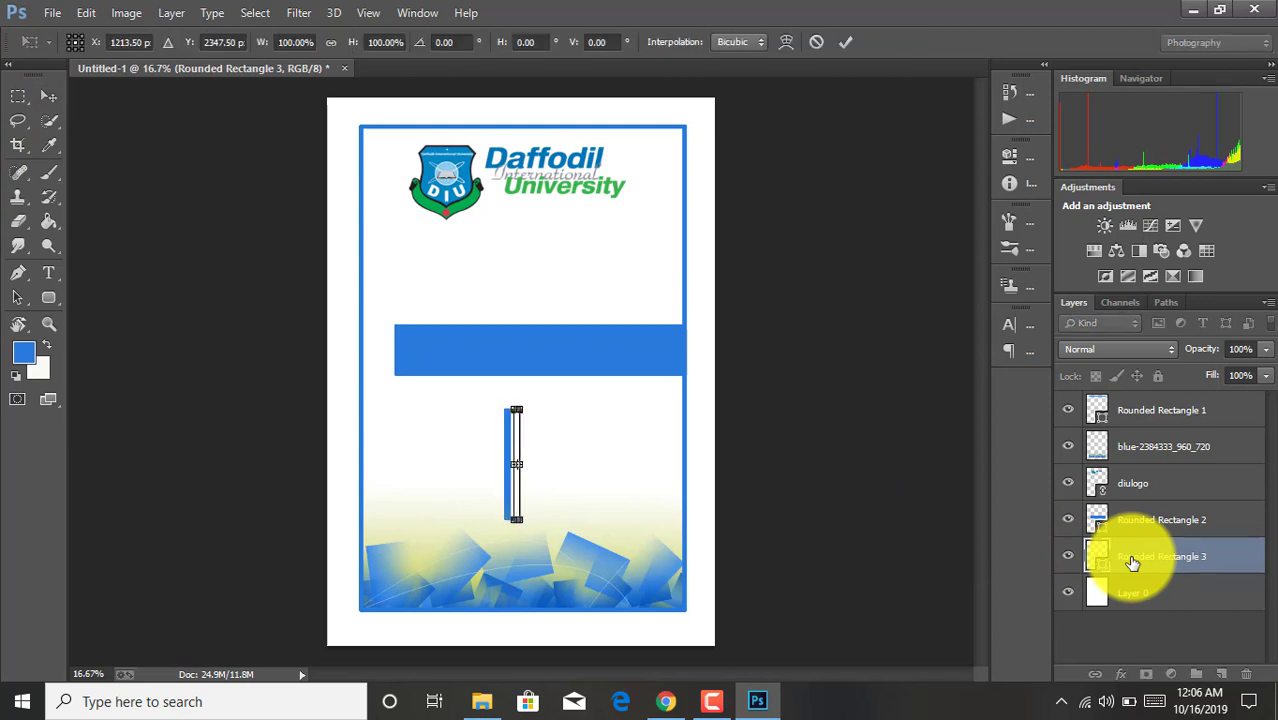
{"action": "key", "text": "Left"}
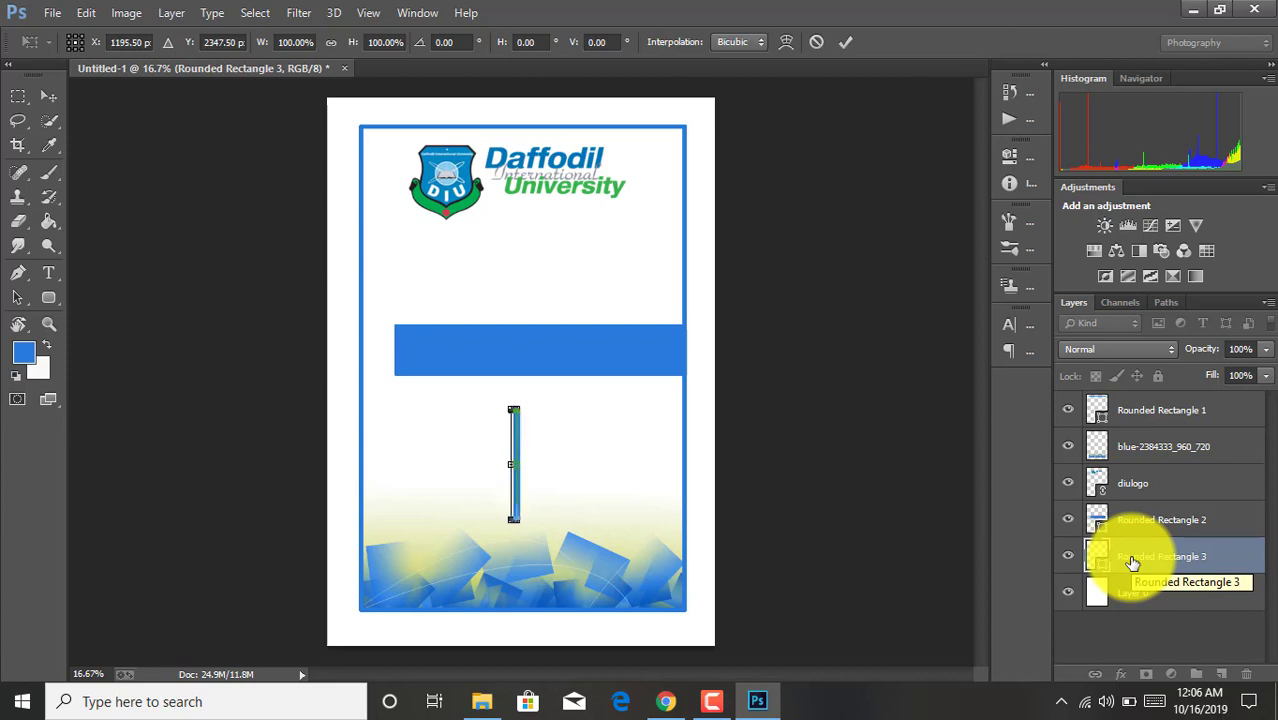
{"action": "left_click", "coordinate": [849, 43]}
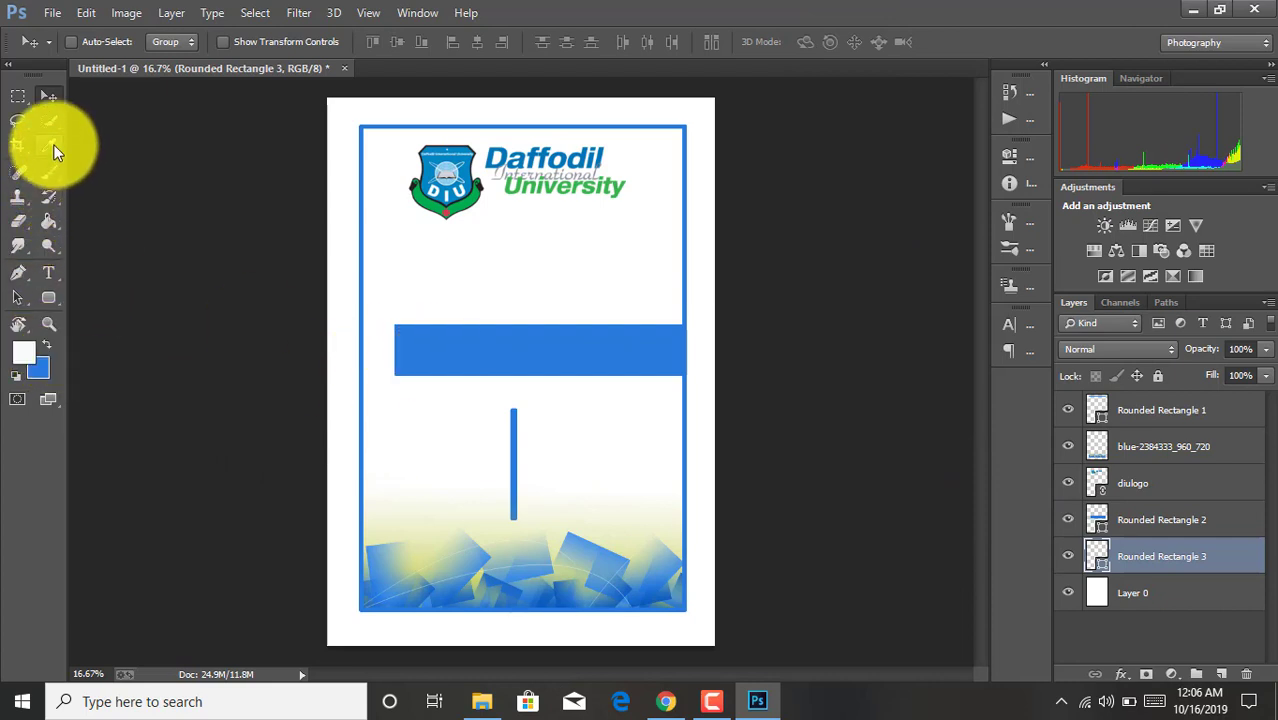
- Add white 30 pt Arial Rounded MT Bold text "COURSE NAME" on the wide blue bar, with its layer directly below Rounded Rectangle 1
{"action": "left_click", "coordinate": [47, 270]}
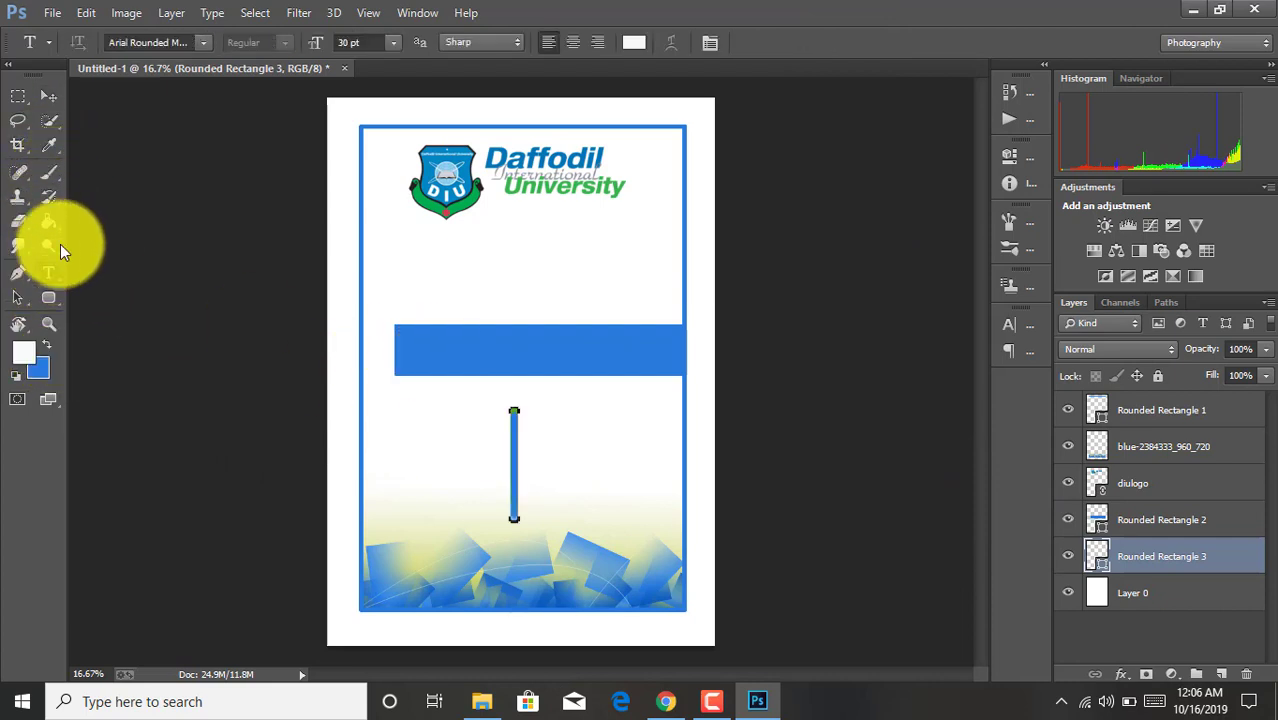
{"action": "left_click", "coordinate": [200, 43]}
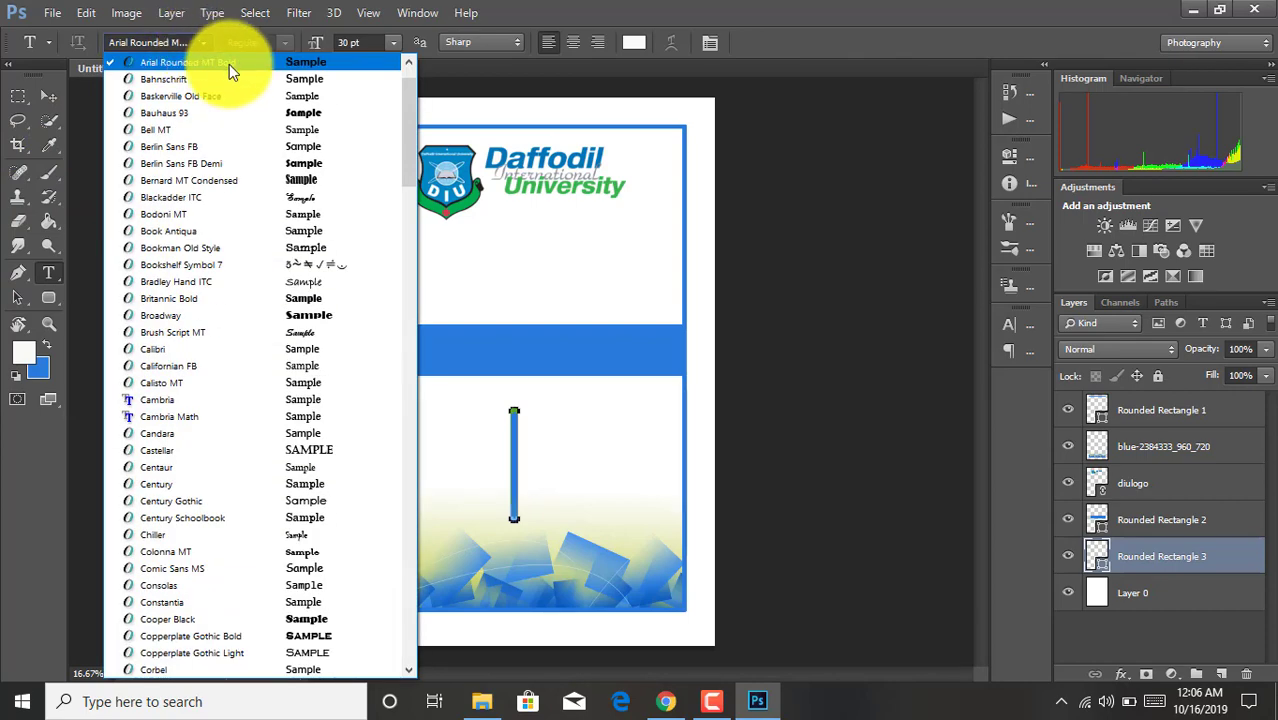
{"action": "left_click", "coordinate": [238, 61]}
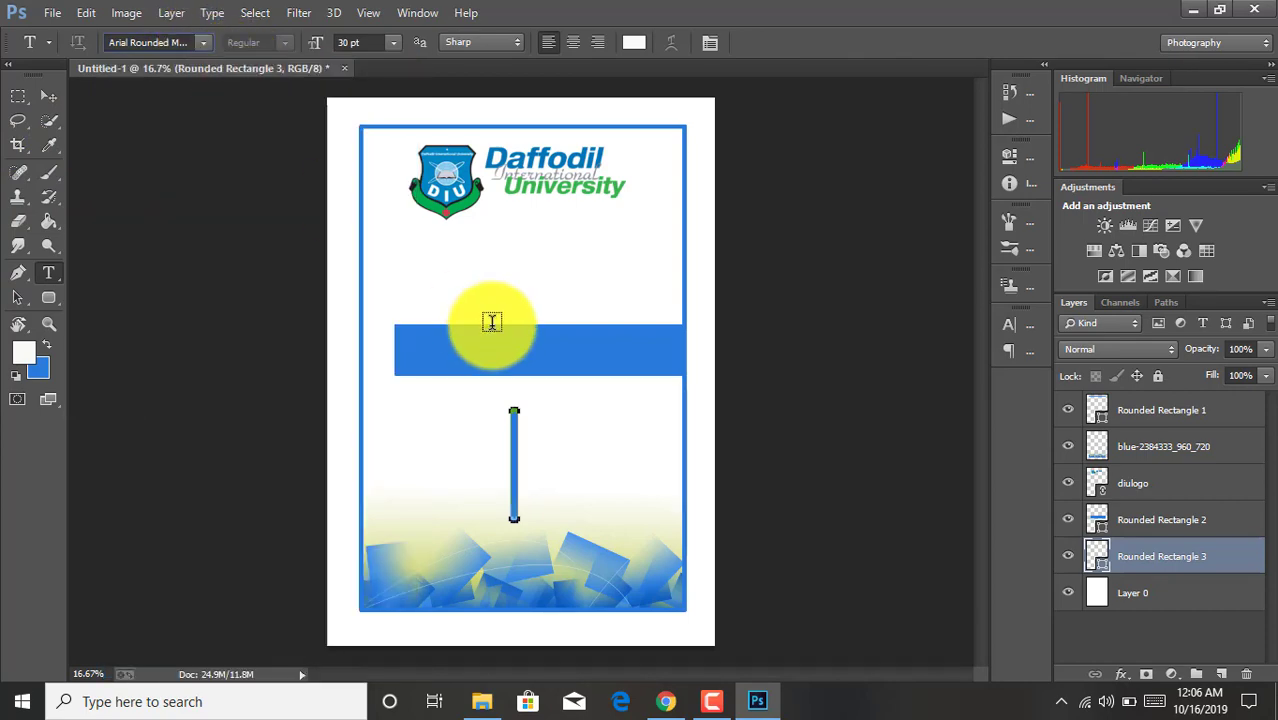
{"action": "left_click", "coordinate": [436, 375]}
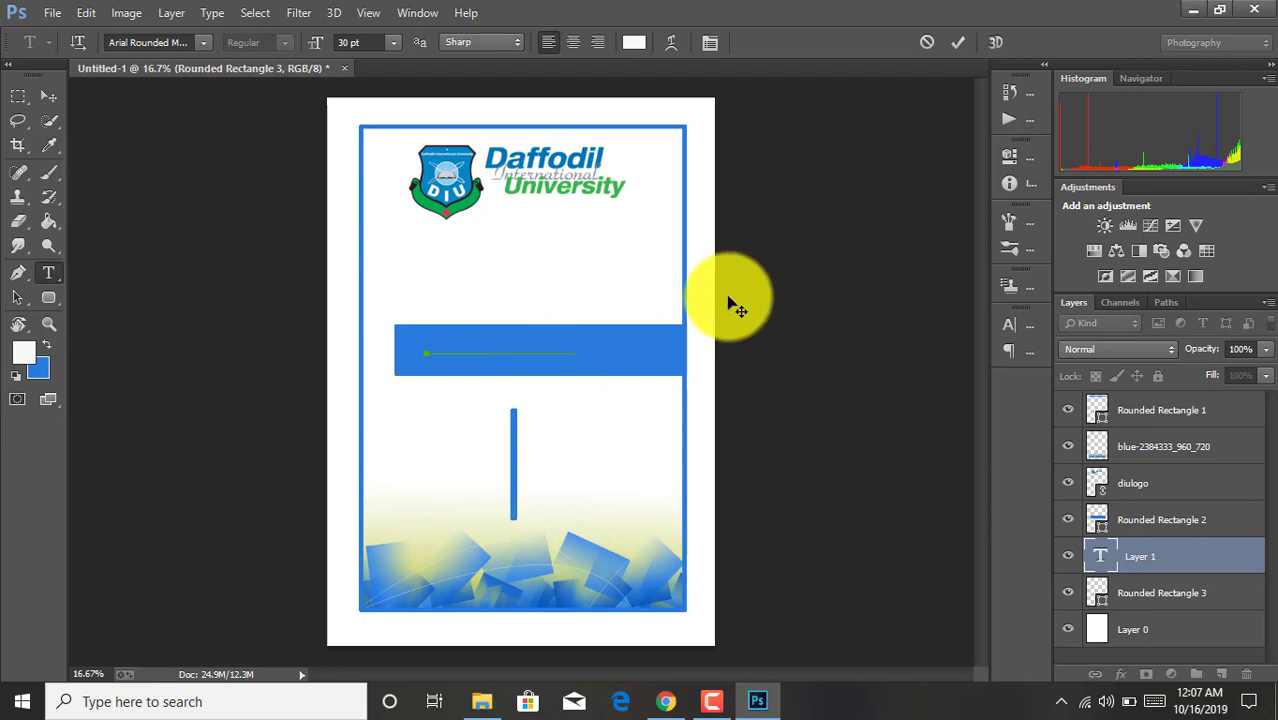
{"action": "left_click", "coordinate": [1191, 562]}
{"action": "left_click_drag", "start_coordinate": [1191, 562], "coordinate": [1158, 430]}
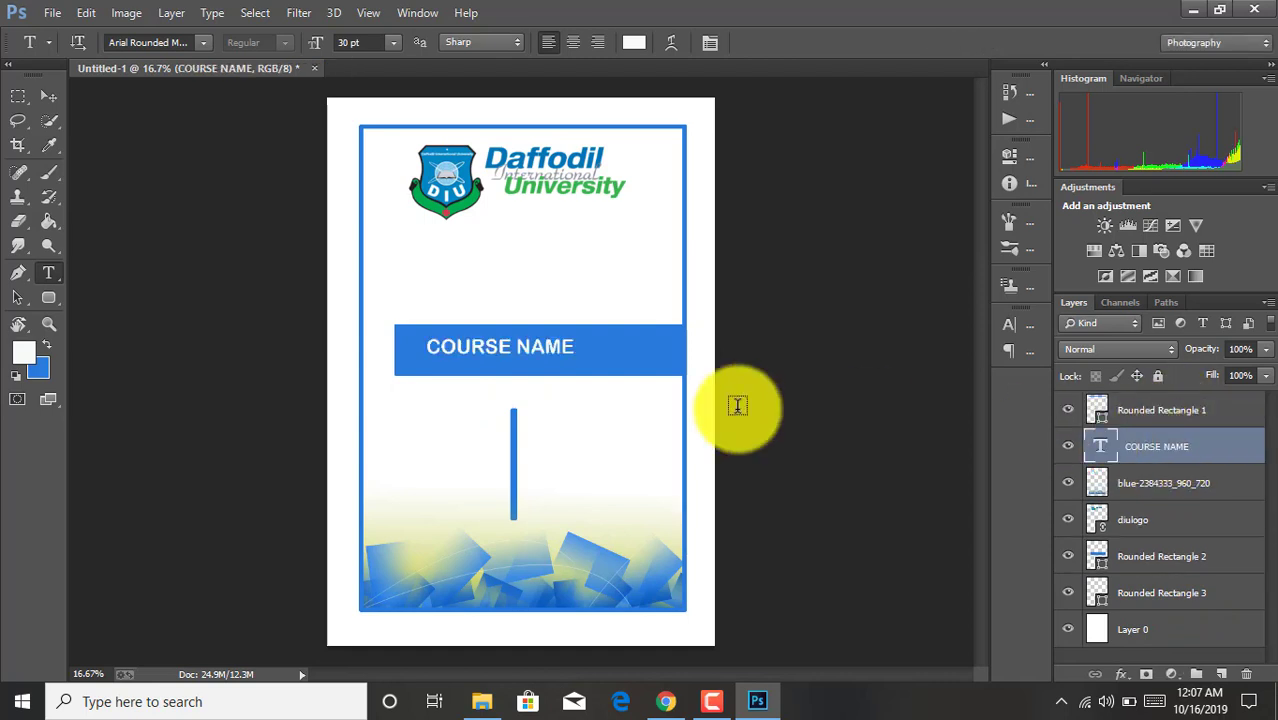
- Scale the COURSE NAME text proportionally to about 156% so it fills most of the wide blue bar, and commit
{"action": "left_click", "coordinate": [585, 346]}
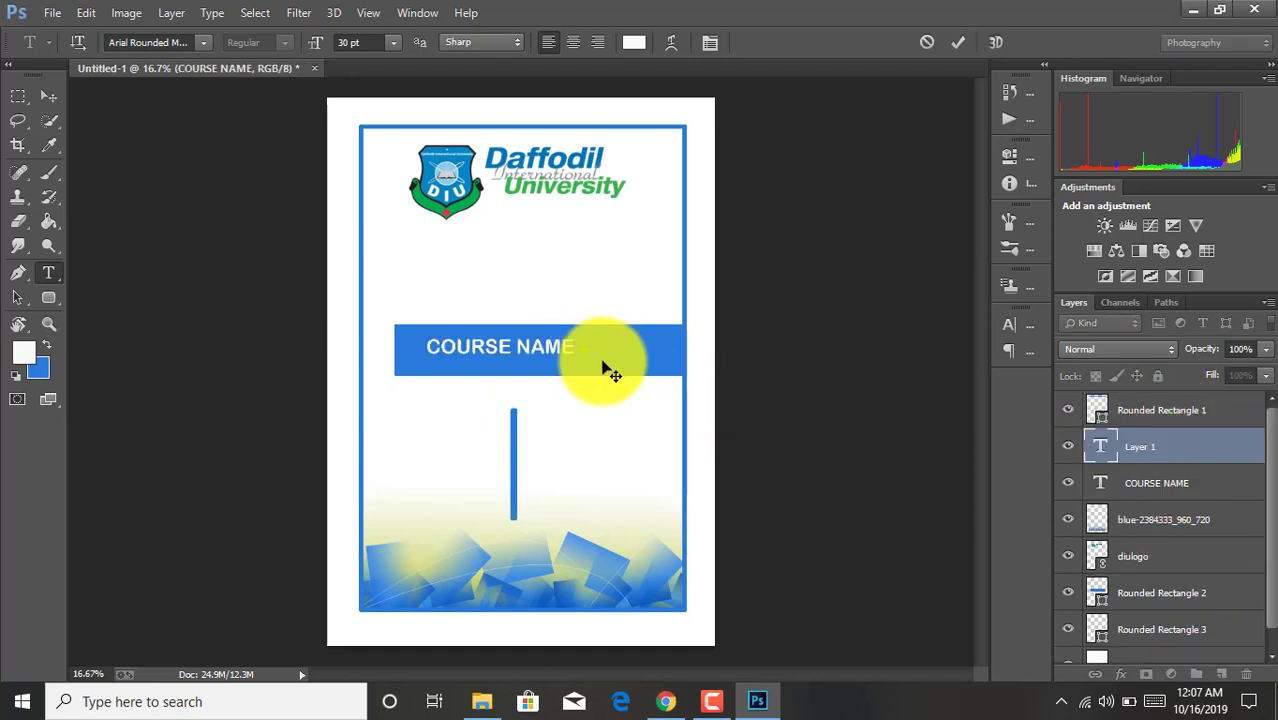
{"action": "left_click", "coordinate": [959, 44]}
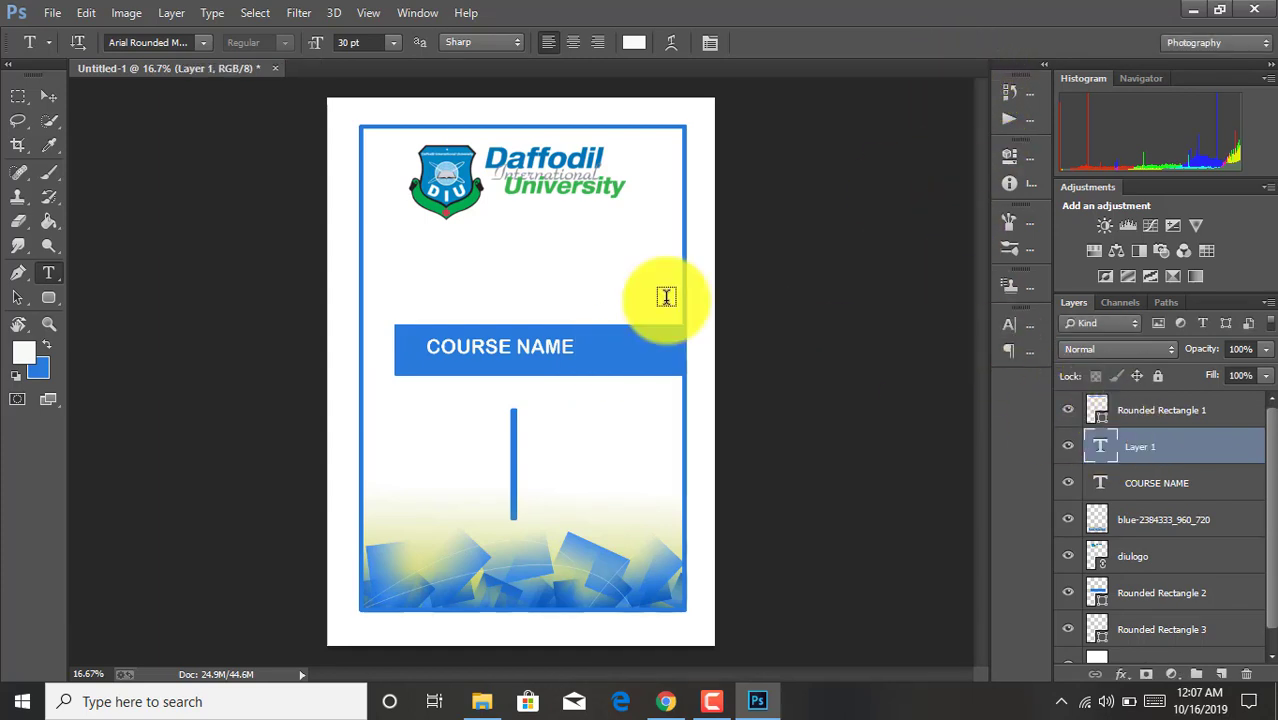
{"action": "left_click", "coordinate": [543, 345]}
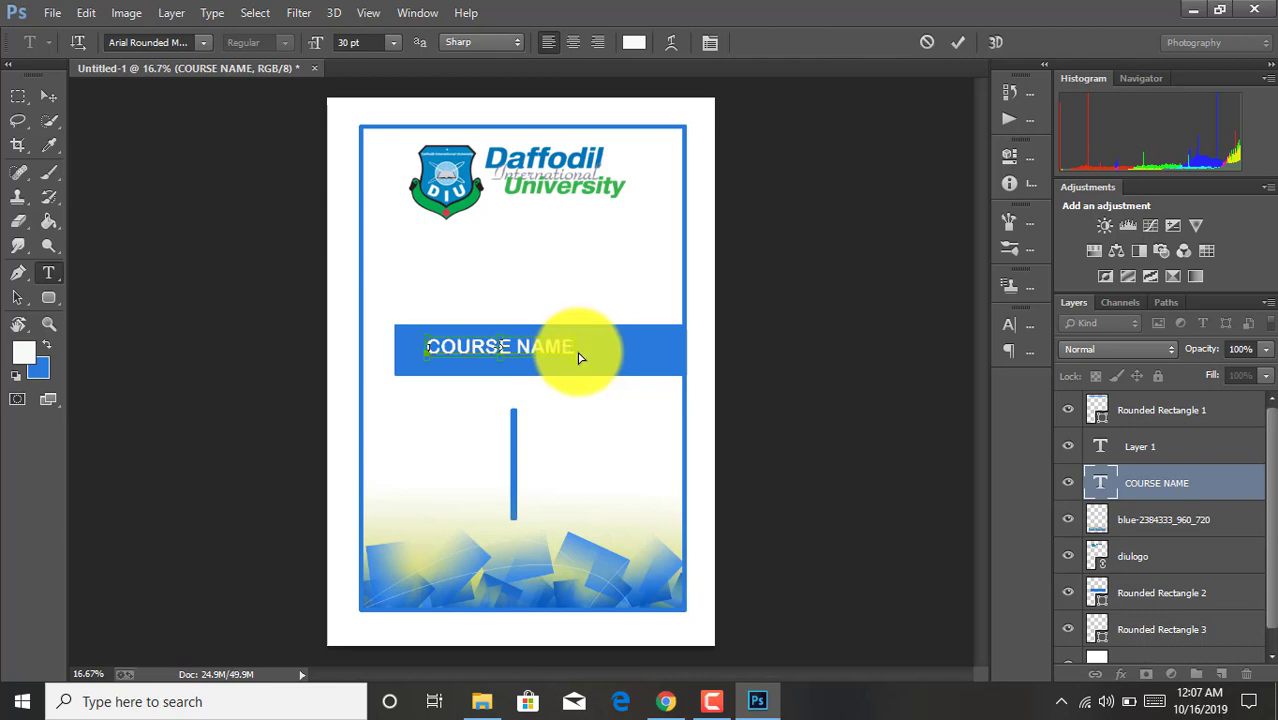
{"action": "key", "text": "ctrl+t"}
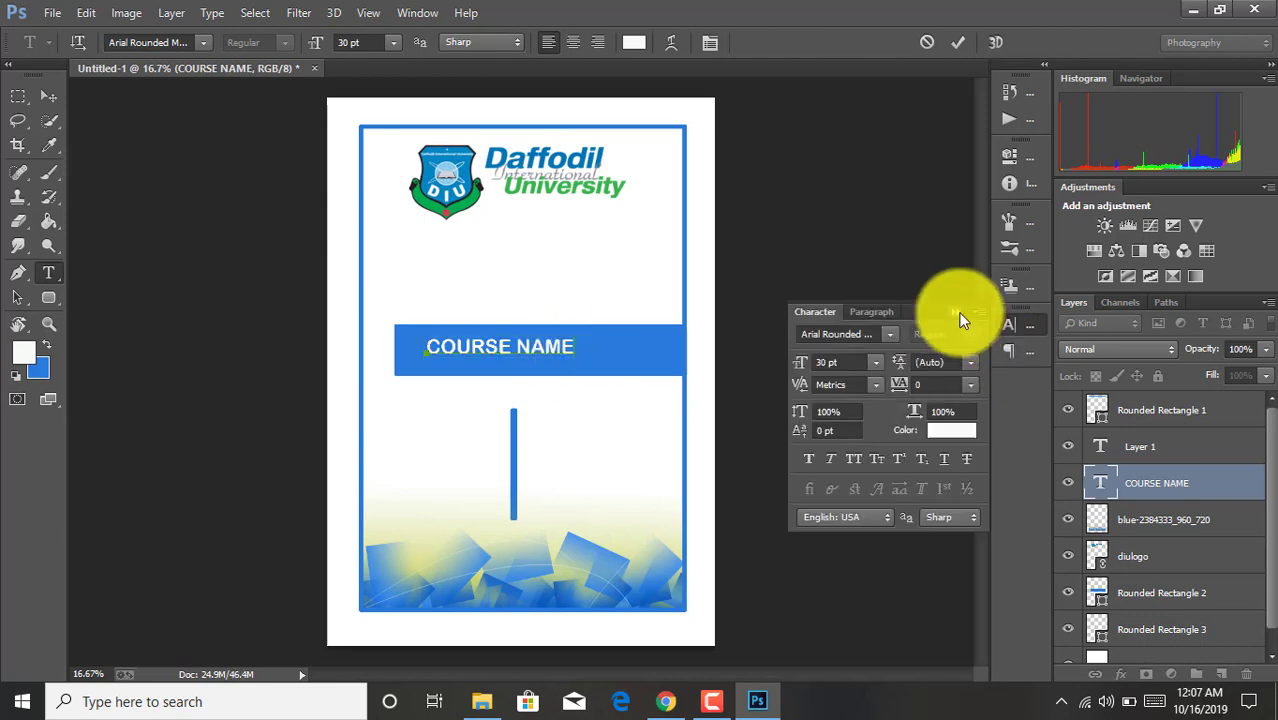
{"action": "left_click", "coordinate": [959, 318]}
{"action": "left_click", "coordinate": [1154, 503]}
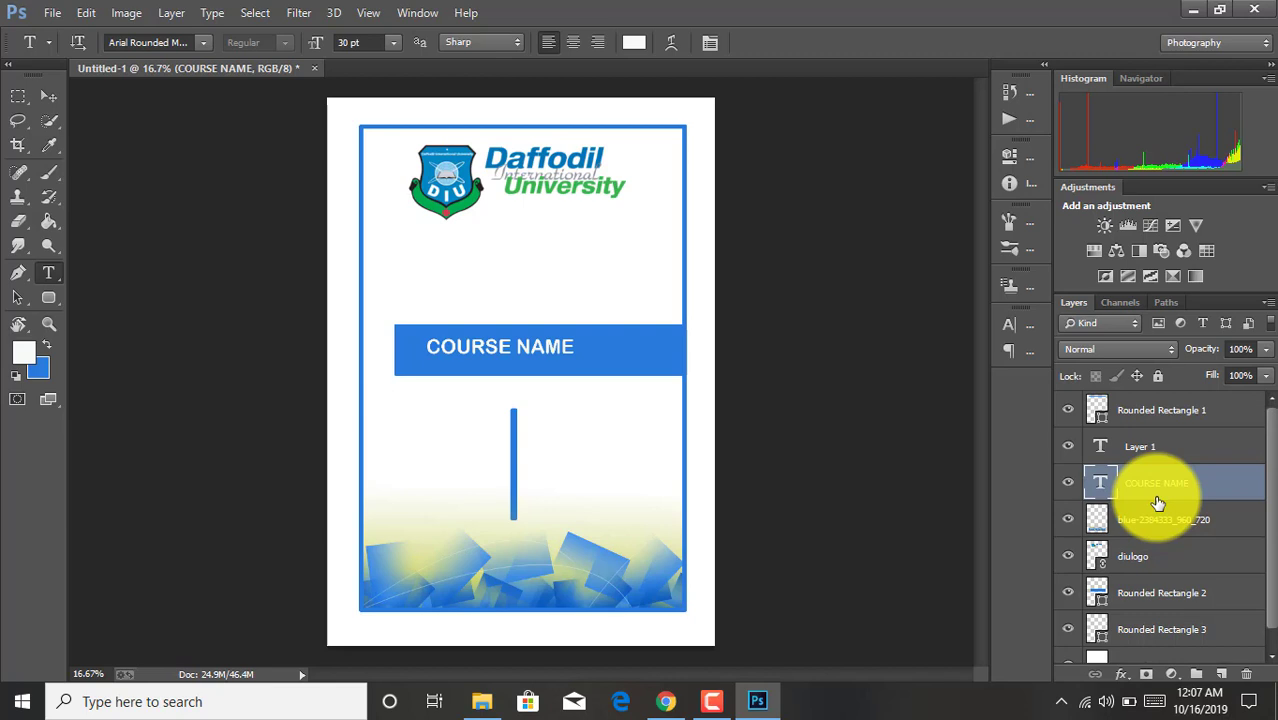
{"action": "key", "text": "ctrl+t"}
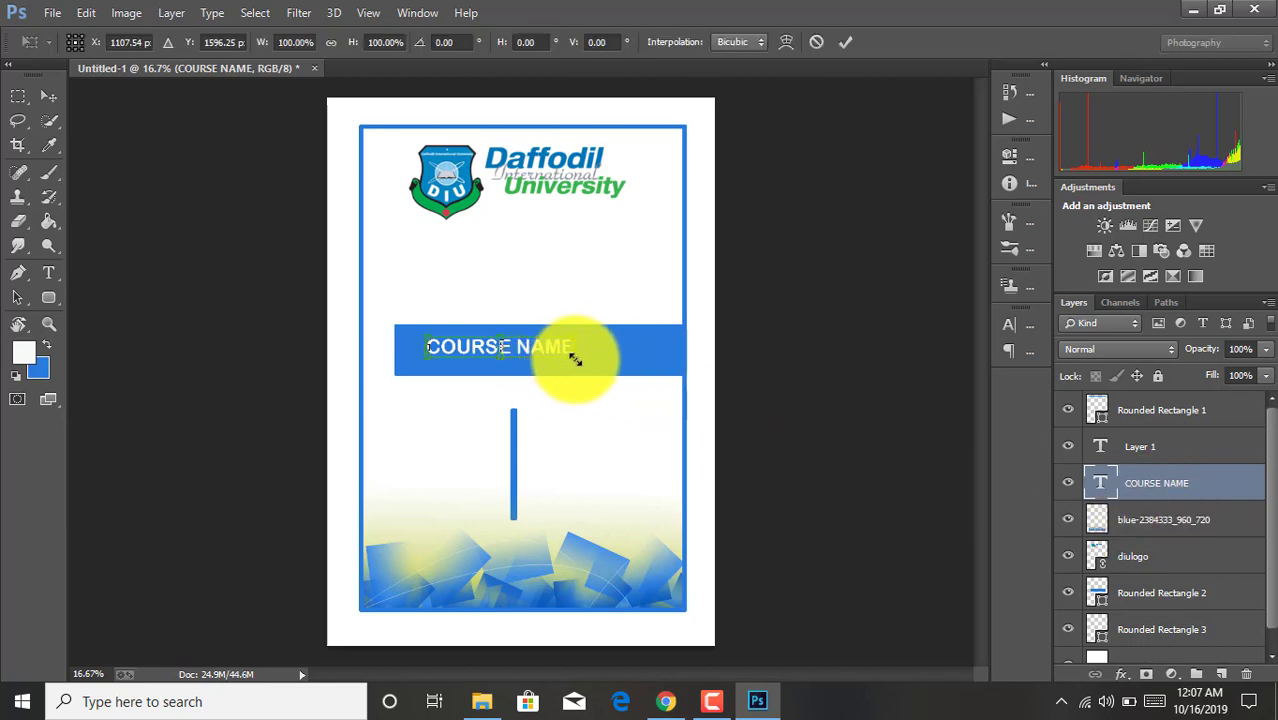
{"action": "left_click_drag", "start_coordinate": [575, 360], "coordinate": [661, 368]}
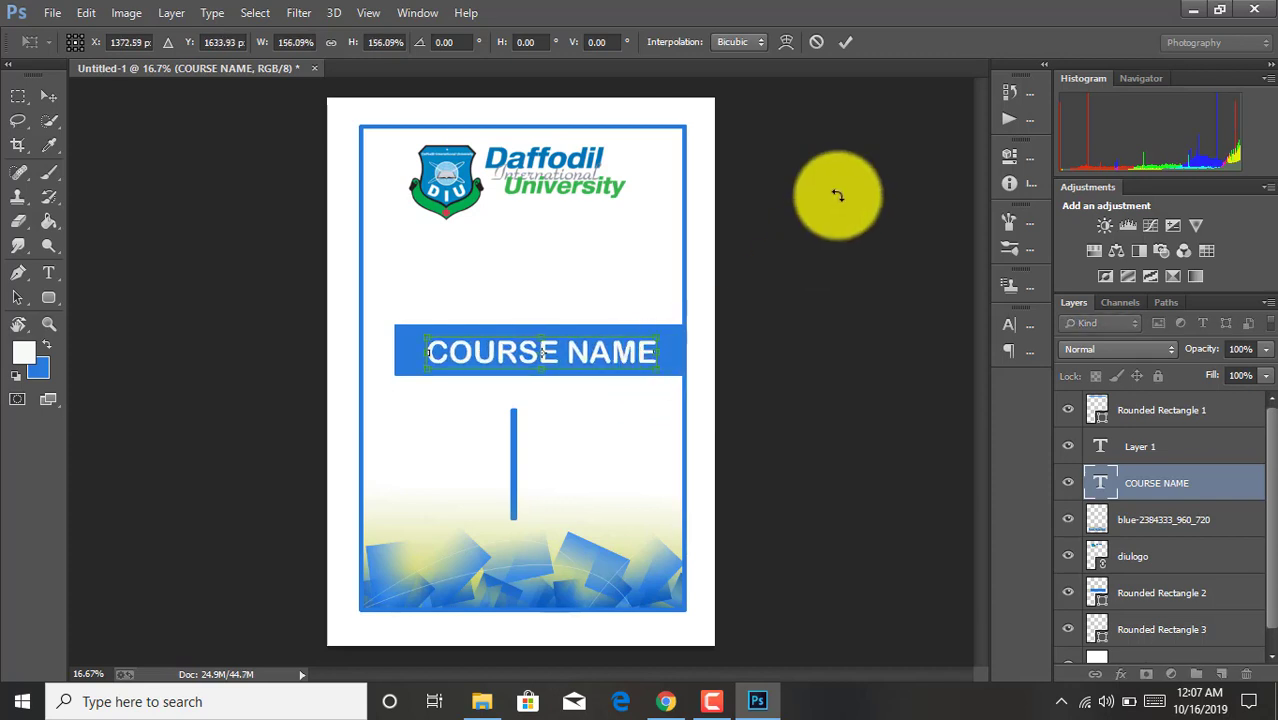
{"action": "left_click", "coordinate": [849, 48]}
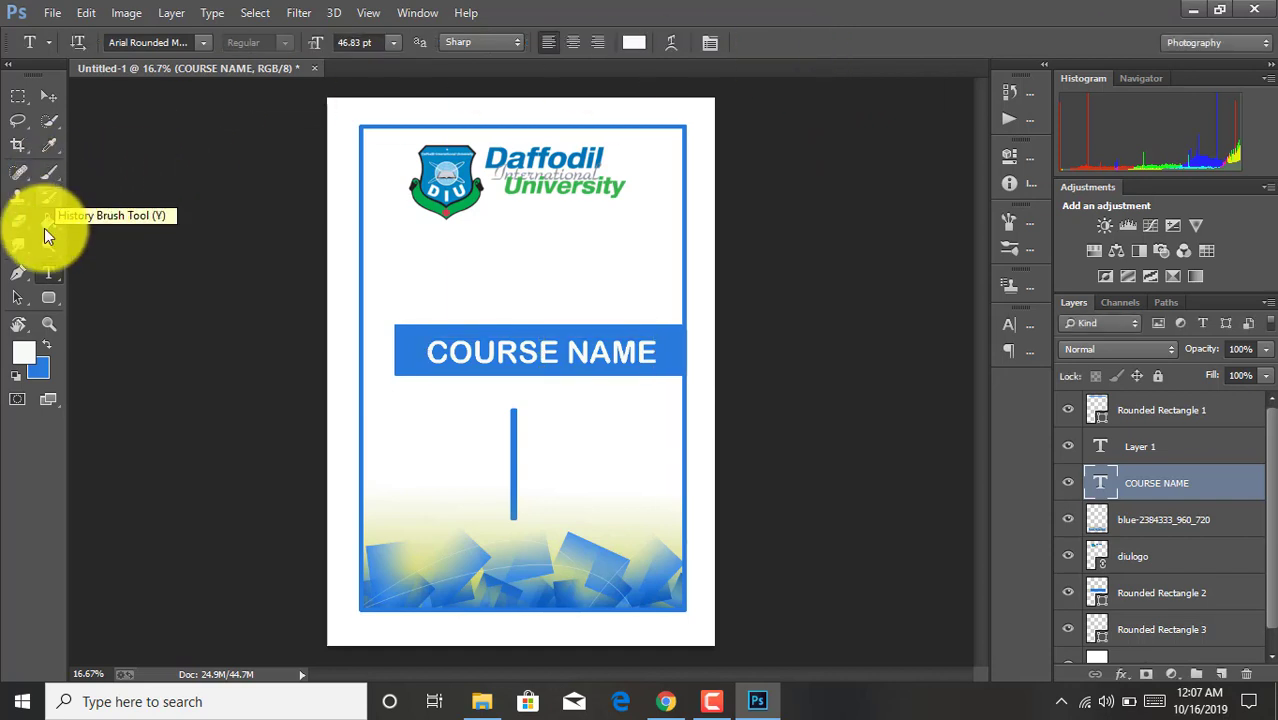
- Set the foreground colour to near-black 040404
{"action": "left_click", "coordinate": [28, 358]}
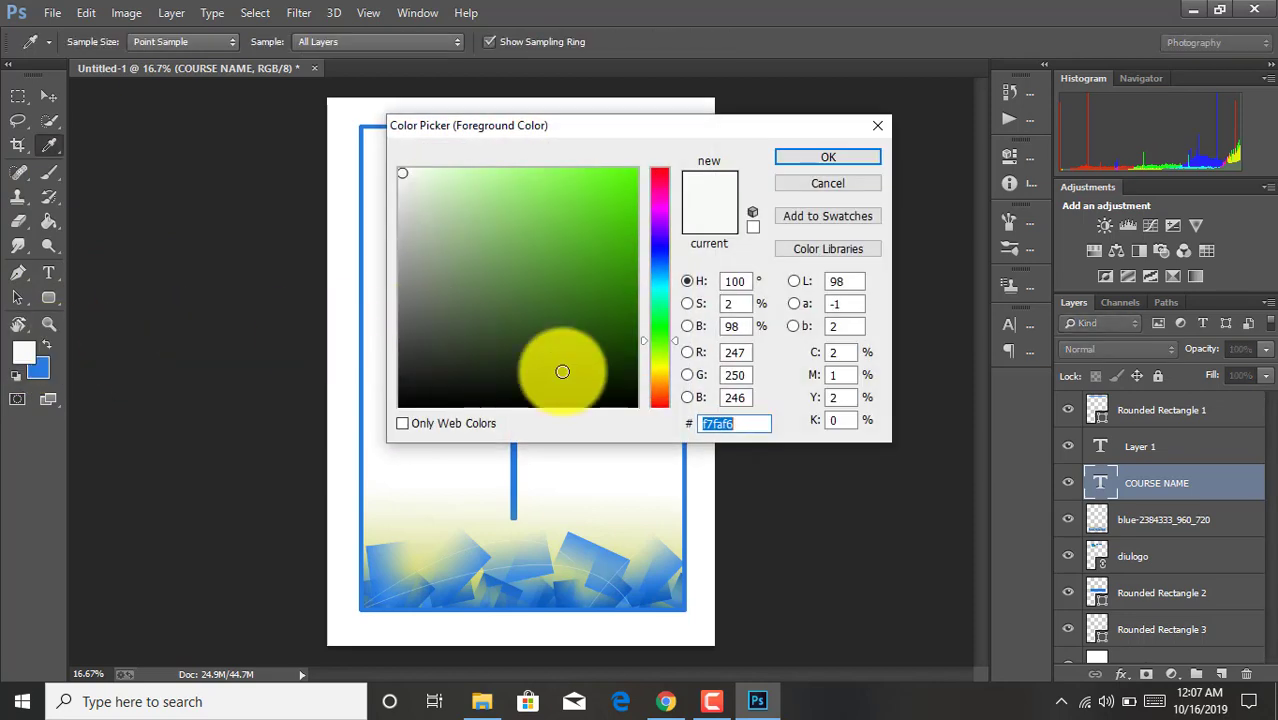
{"action": "left_click", "coordinate": [410, 397]}
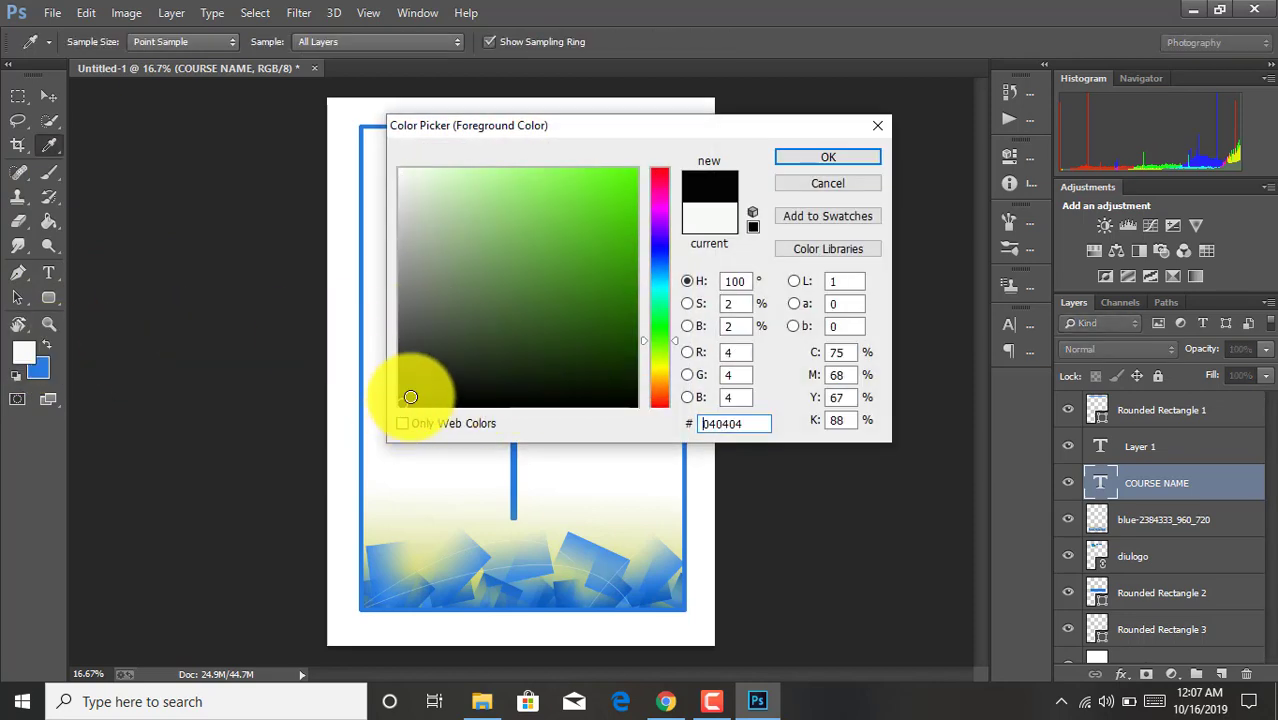
{"action": "left_click", "coordinate": [805, 157]}
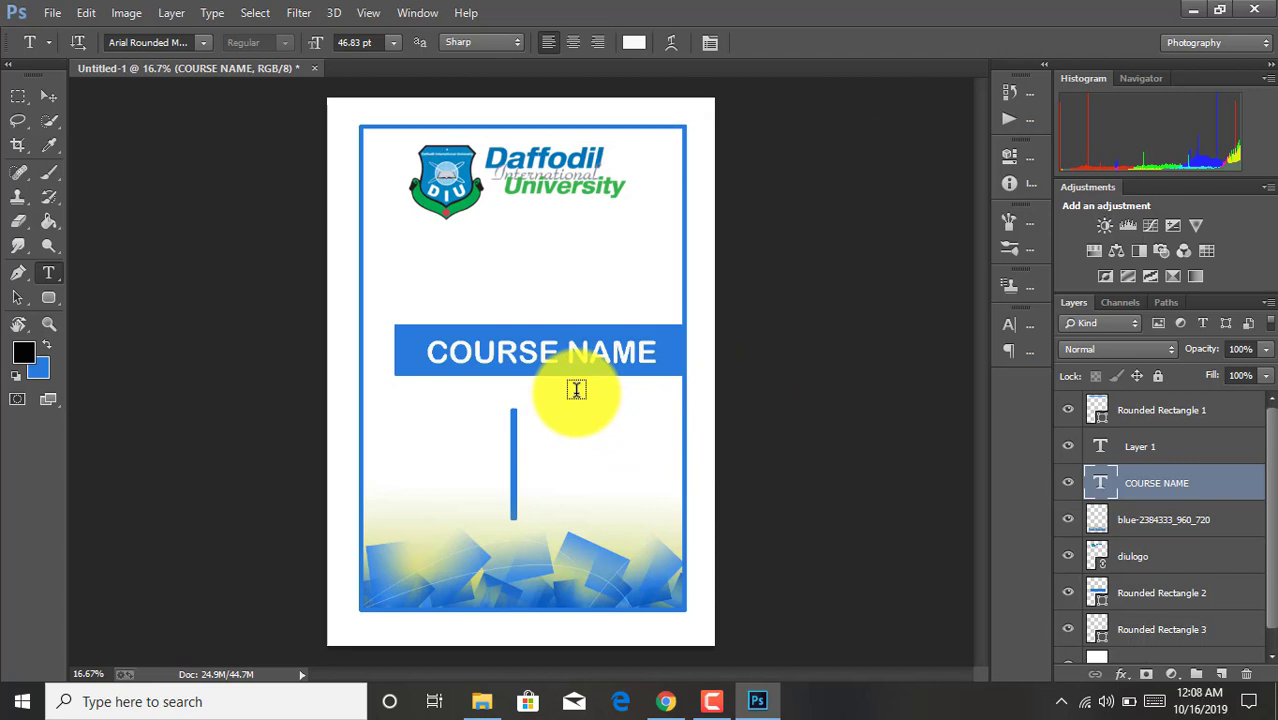
{"action": "left_click", "coordinate": [1168, 412]}
{"action": "left_click", "coordinate": [574, 392]}
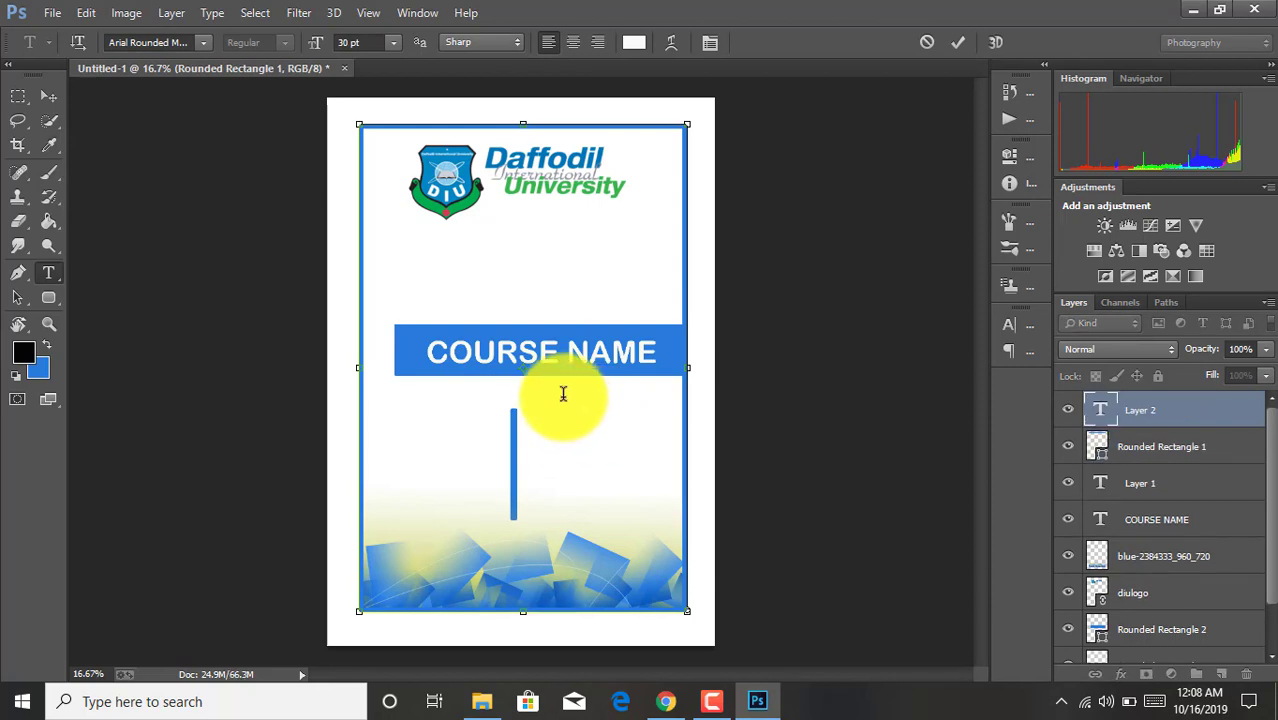
{"action": "left_click", "coordinate": [958, 45]}
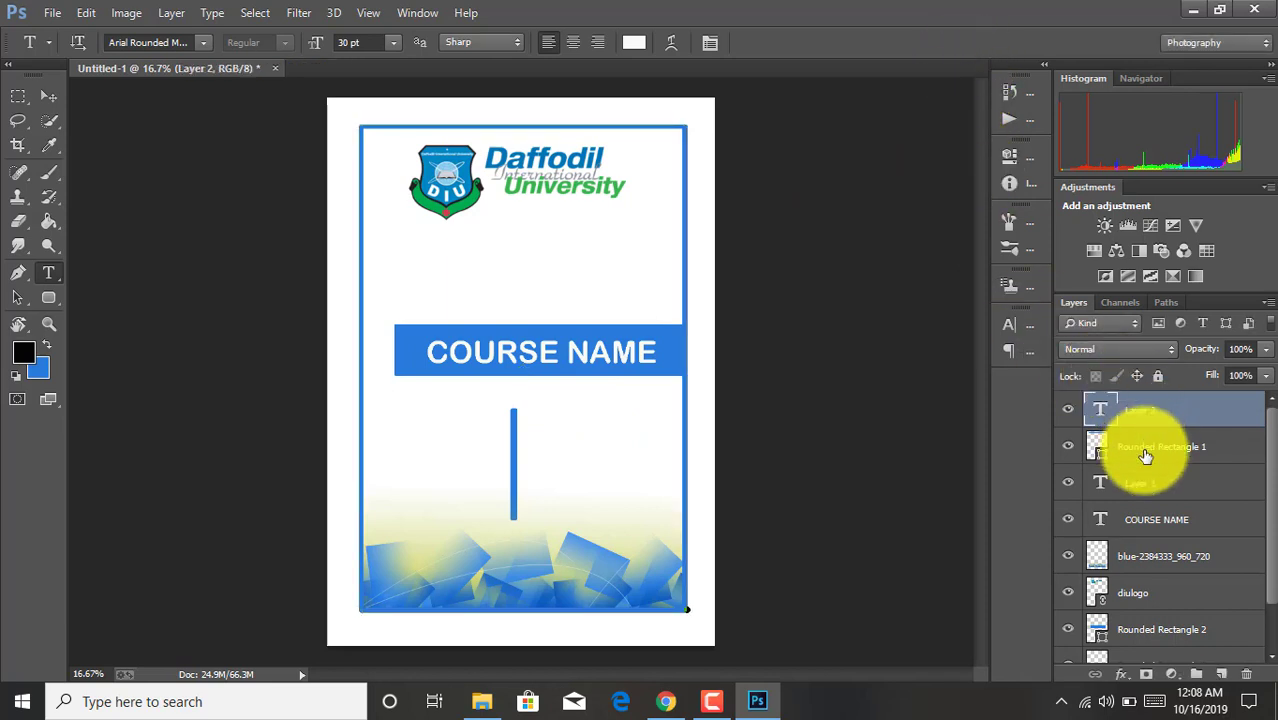
- Add black 30 pt text "COURSE CODE" just below the wide bar, with its layer directly above the blue-2384333_960_720 layer
{"action": "scroll", "coordinate": [1148, 627], "scroll_direction": "down", "scroll_amount": 2}
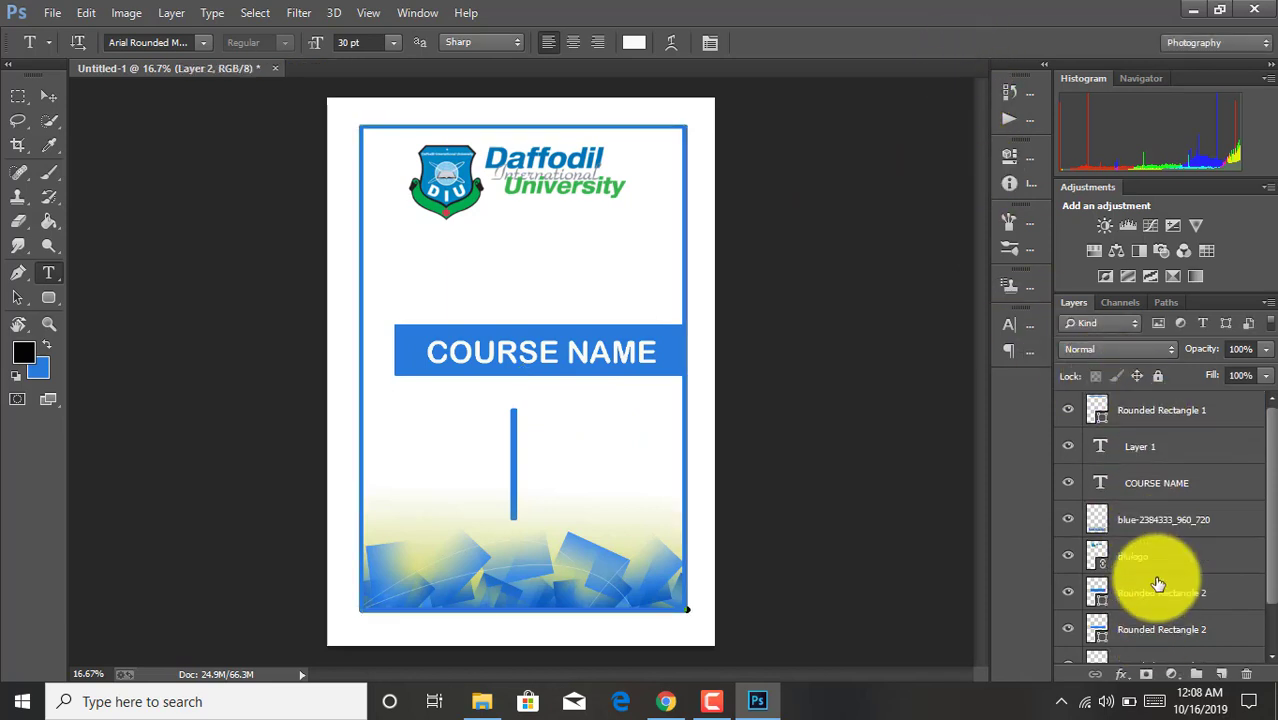
{"action": "left_click", "coordinate": [1153, 513]}
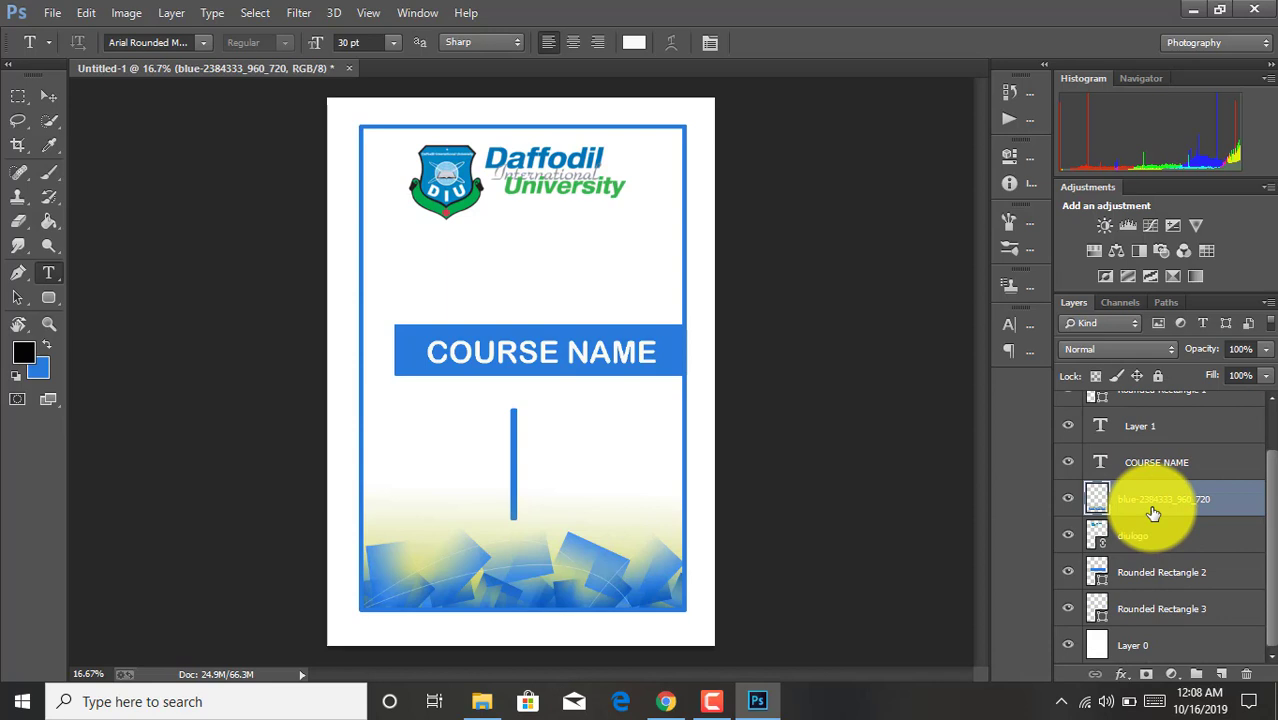
{"action": "left_click", "coordinate": [565, 393]}
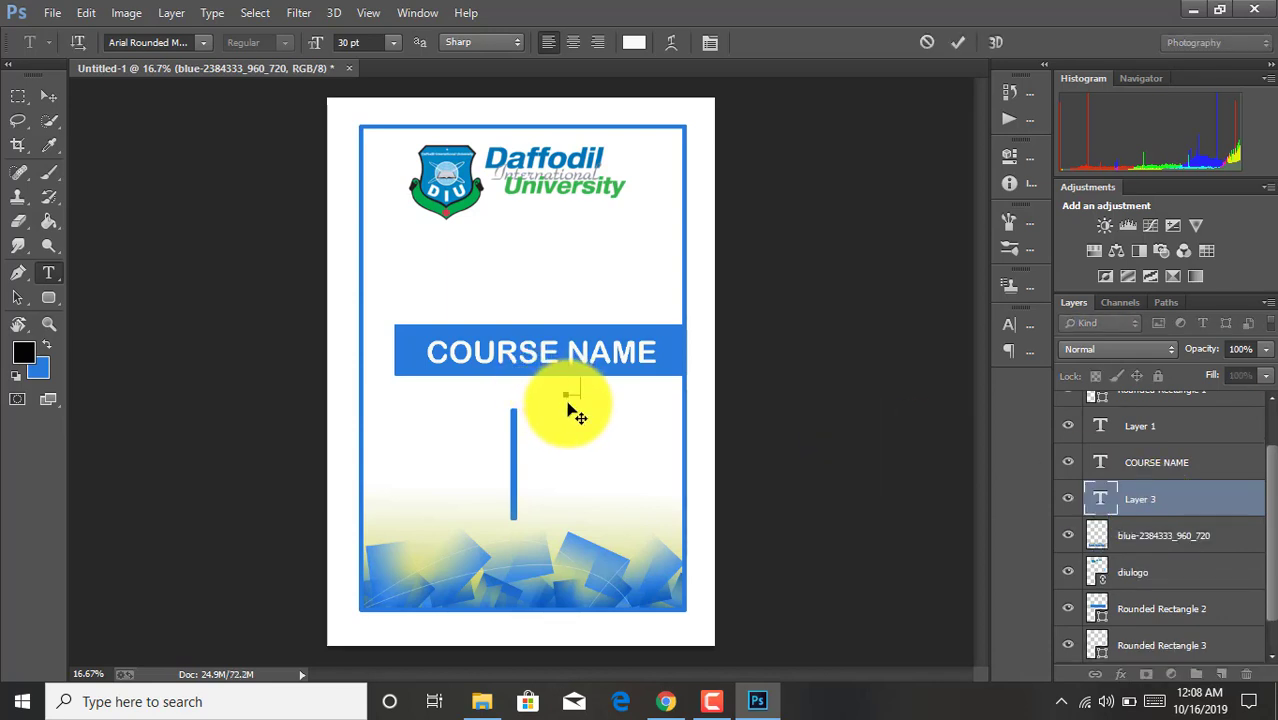
{"action": "left_click", "coordinate": [634, 42]}
{"action": "left_click", "coordinate": [402, 406]}
{"action": "left_click", "coordinate": [815, 158]}
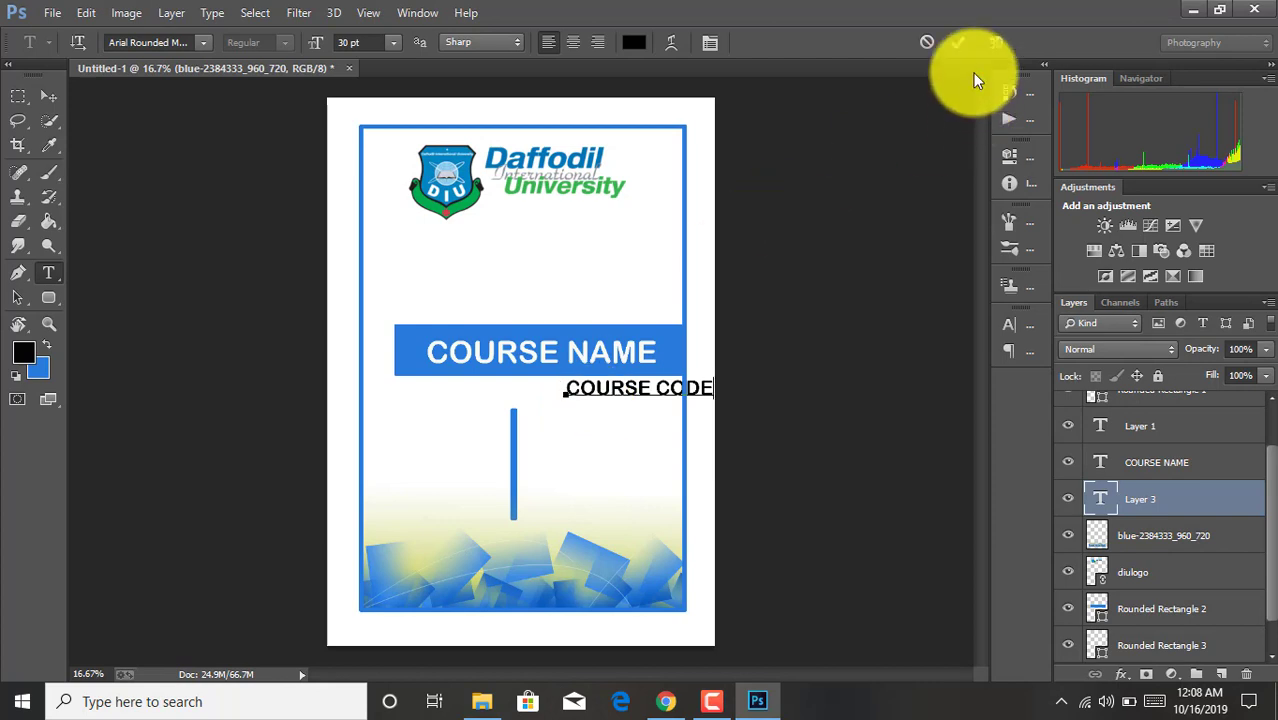
{"action": "left_click", "coordinate": [958, 42]}
- Scale the COURSE CODE text proportionally to about 71.6% so it fits inside the frame, and commit
{"action": "key", "text": "ctrl+t"}
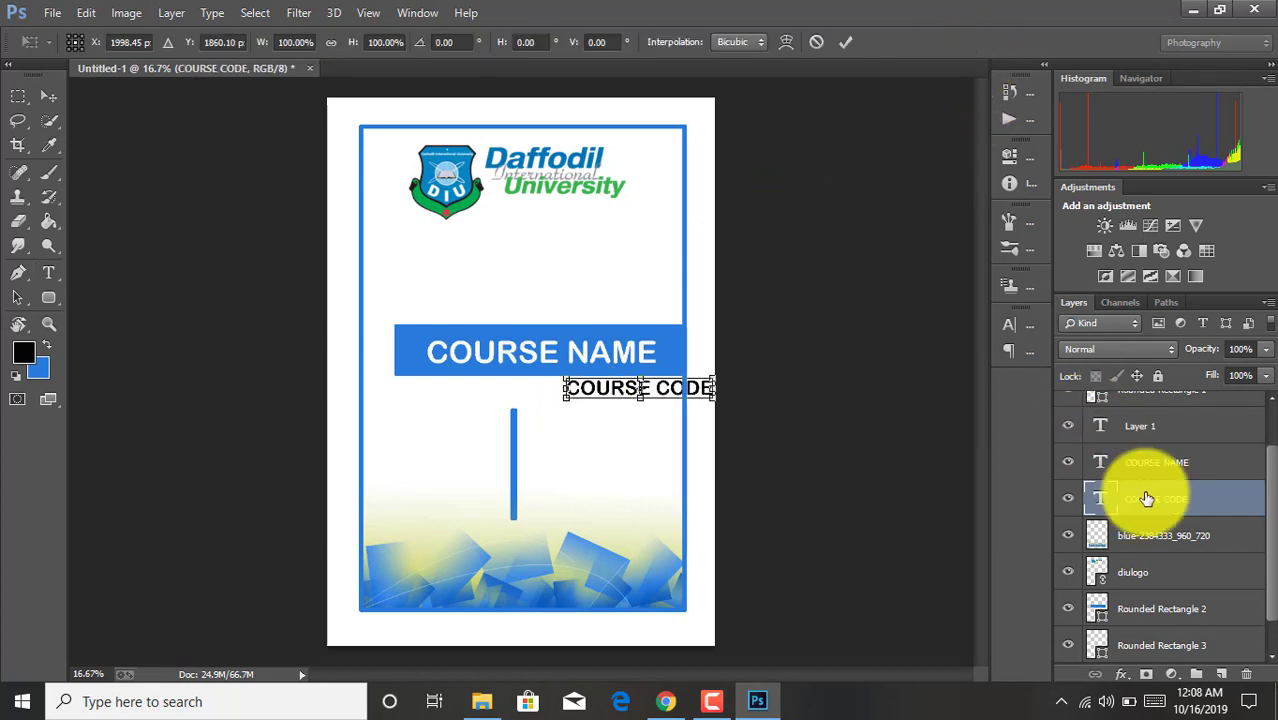
{"action": "left_click_drag", "start_coordinate": [714, 398], "coordinate": [677, 391]}
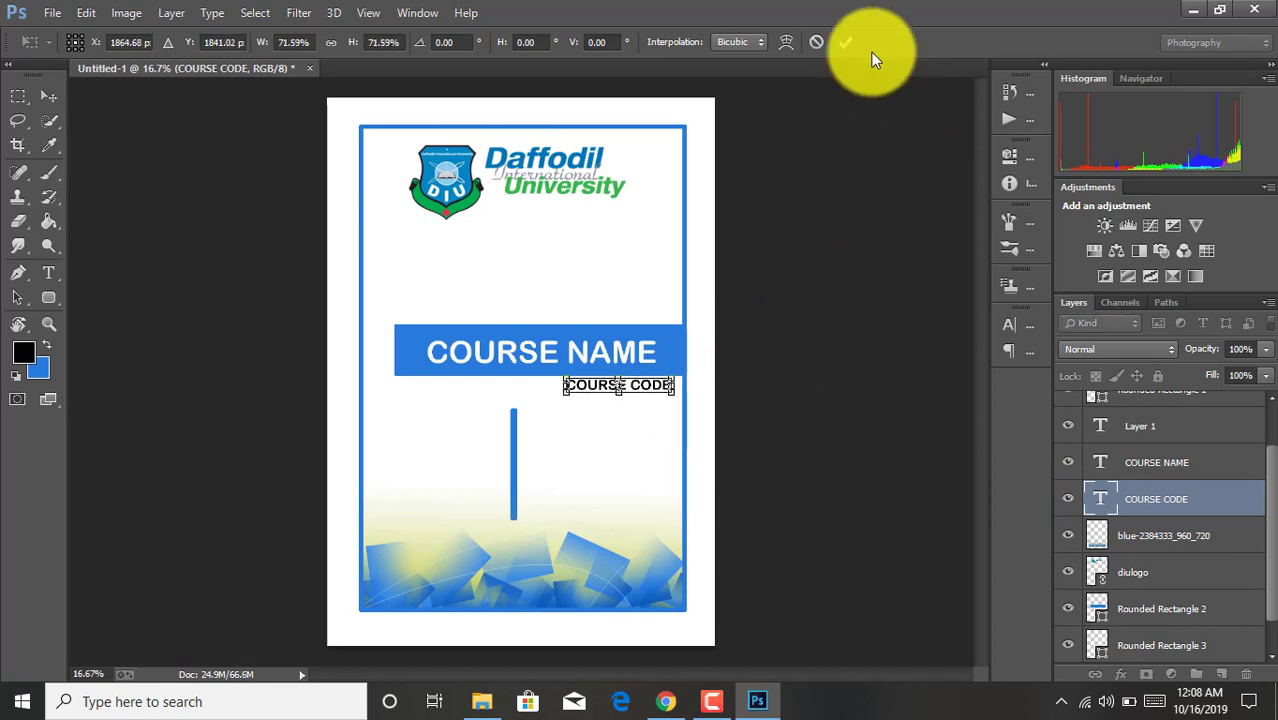
{"action": "left_click", "coordinate": [844, 39]}
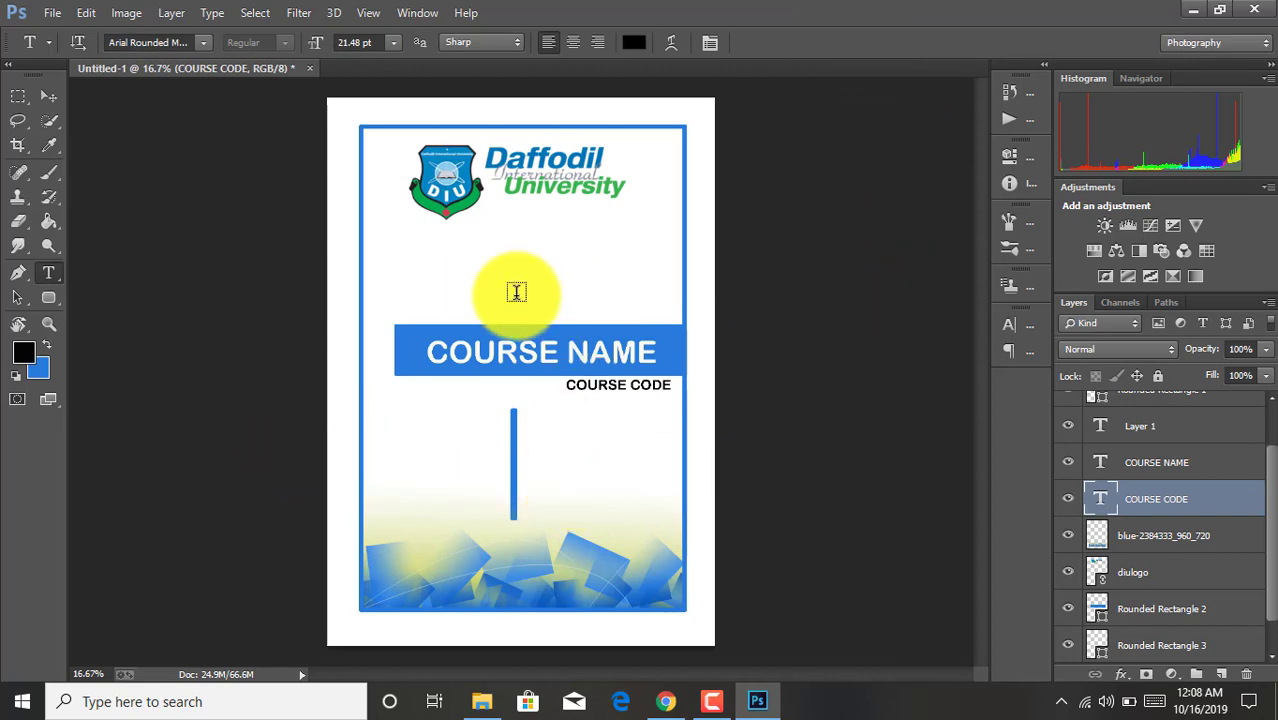
- Place the image 57175-and-abstraction-triangle-geometry-pattern-cover-black directly above Layer 0, beneath the other layers
{"action": "scroll", "coordinate": [1160, 585], "scroll_direction": "down", "scroll_amount": 1}
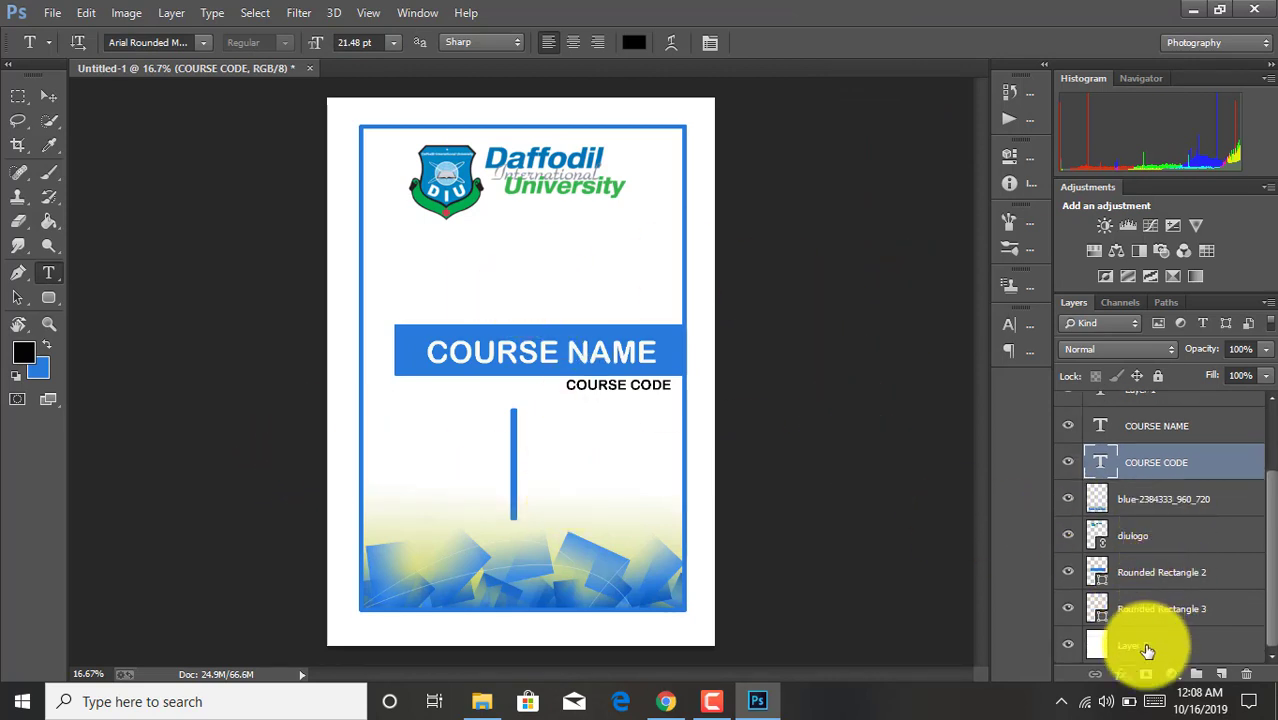
{"action": "left_click", "coordinate": [1145, 648]}
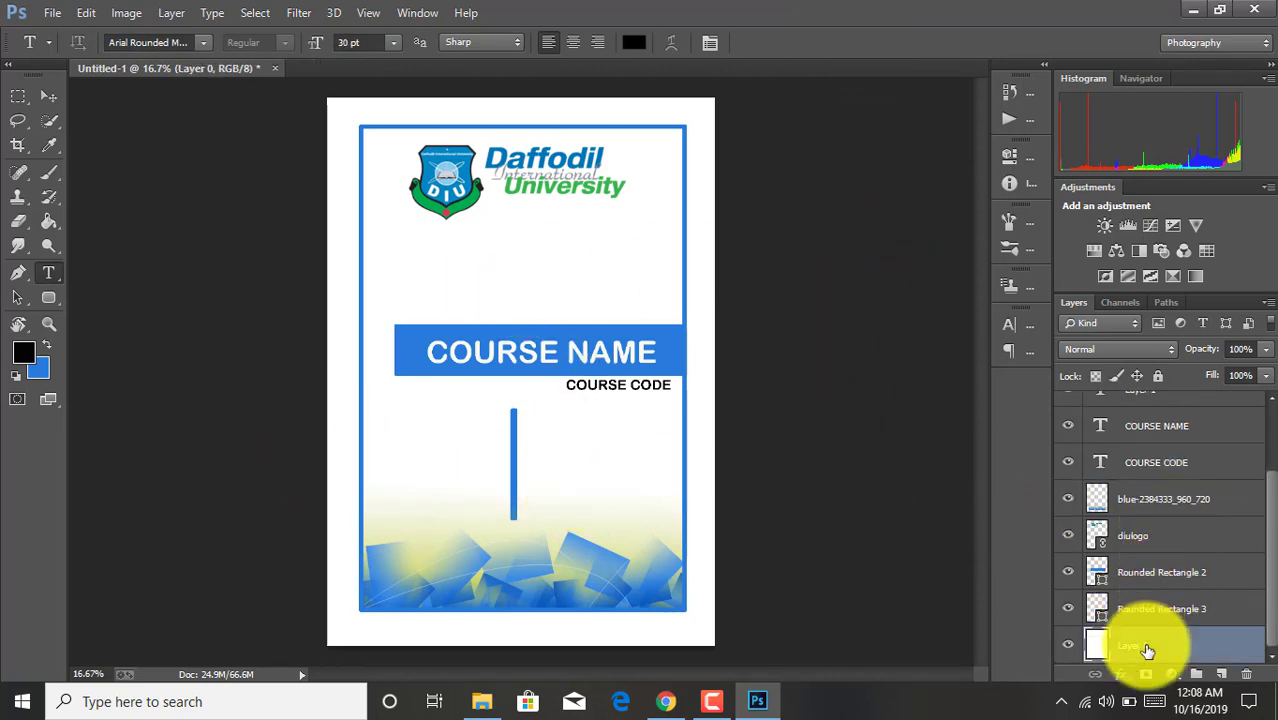
{"action": "left_click", "coordinate": [55, 11]}
{"action": "left_click", "coordinate": [114, 297]}
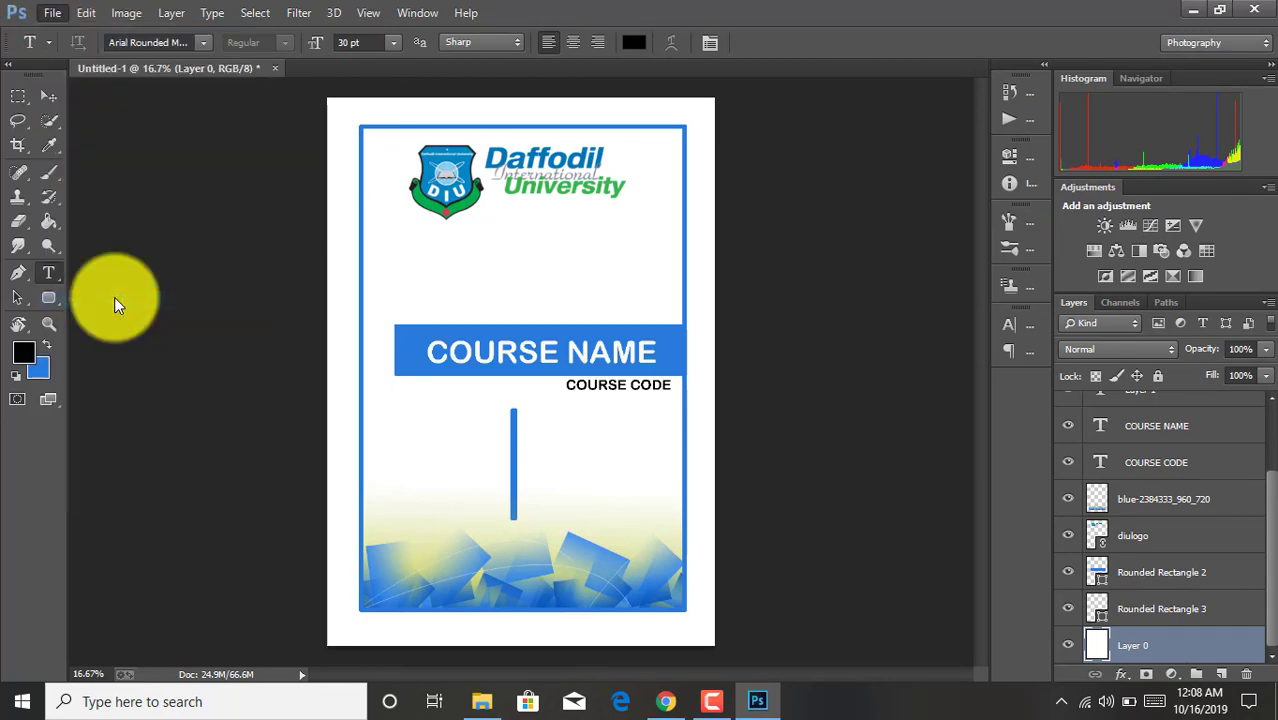
{"action": "double_click", "coordinate": [235, 295]}
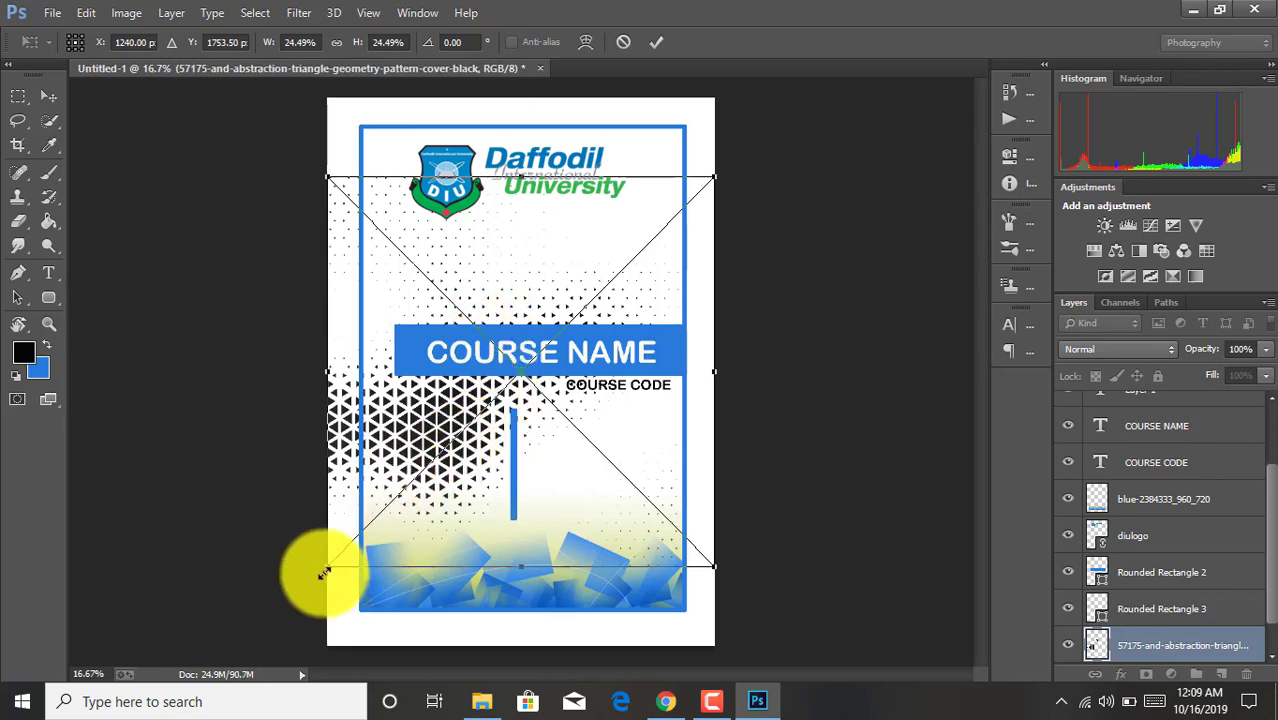
- Scale the triangle pattern image to about 27.18% with its upper-left corner on the blue frame's upper-left corner, and commit
{"action": "left_click_drag", "start_coordinate": [328, 566], "coordinate": [380, 503]}
{"action": "left_click_drag", "start_coordinate": [505, 305], "coordinate": [481, 272]}
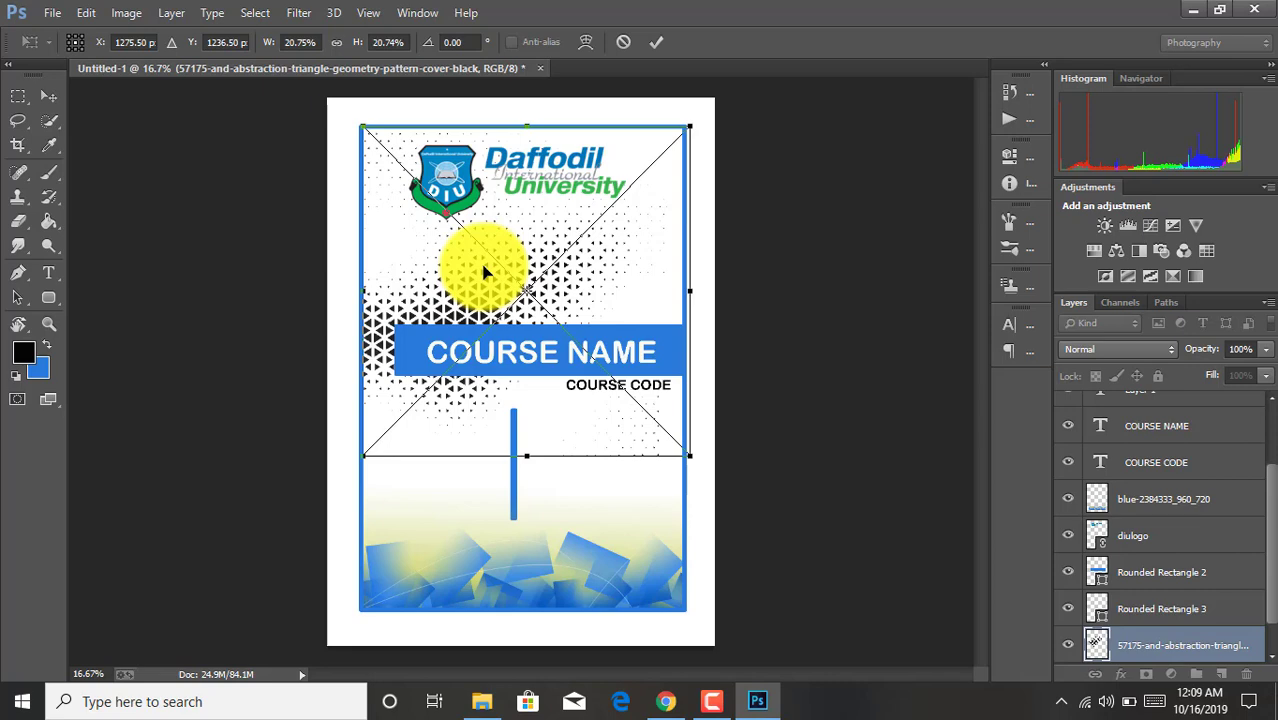
{"action": "left_click_drag", "start_coordinate": [690, 455], "coordinate": [784, 568]}
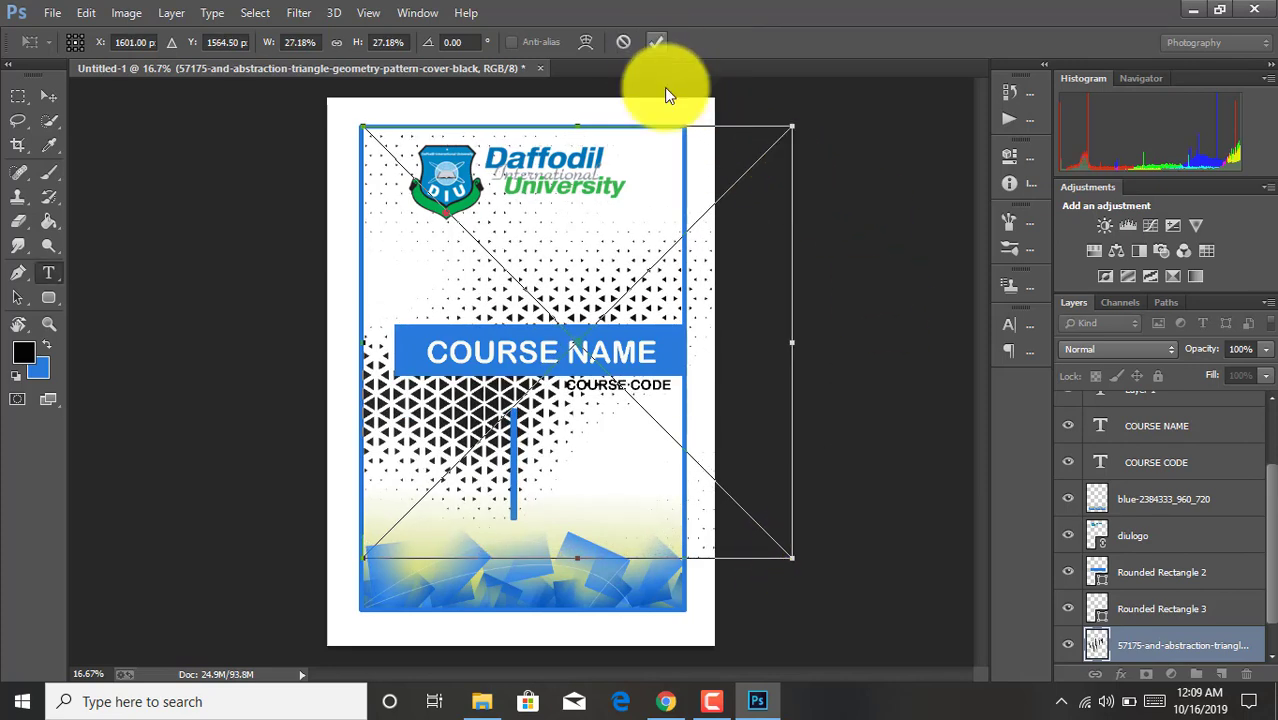
{"action": "left_click", "coordinate": [657, 43]}
- Rasterize the triangle pattern layer and activate the Polygonal Lasso tool
{"action": "left_click", "coordinate": [11, 124]}
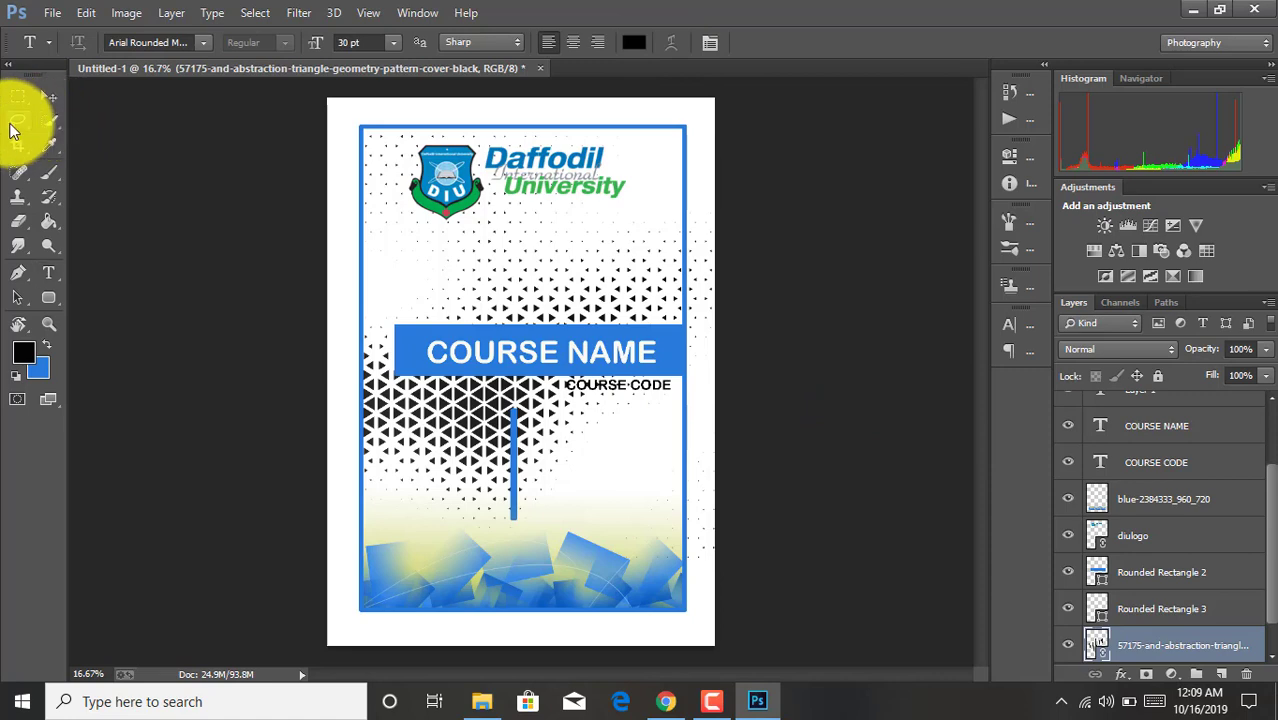
{"action": "left_click", "coordinate": [87, 133]}
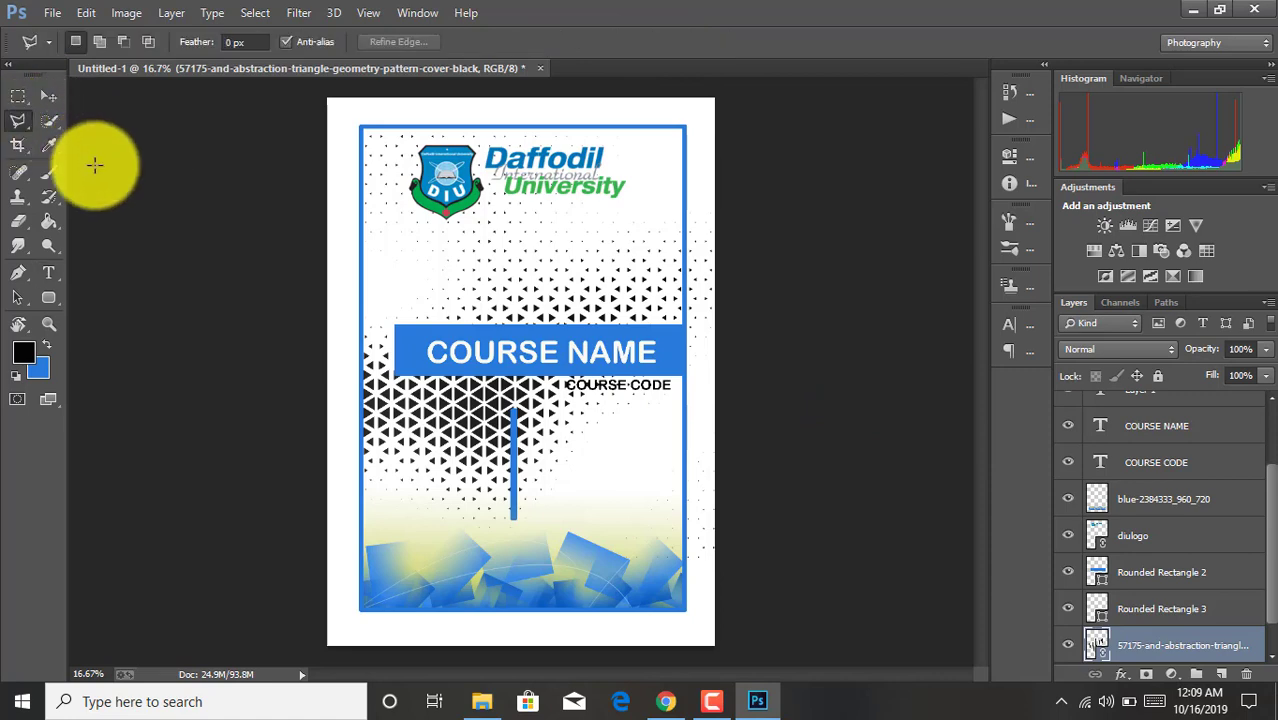
{"action": "right_click", "coordinate": [1128, 650]}
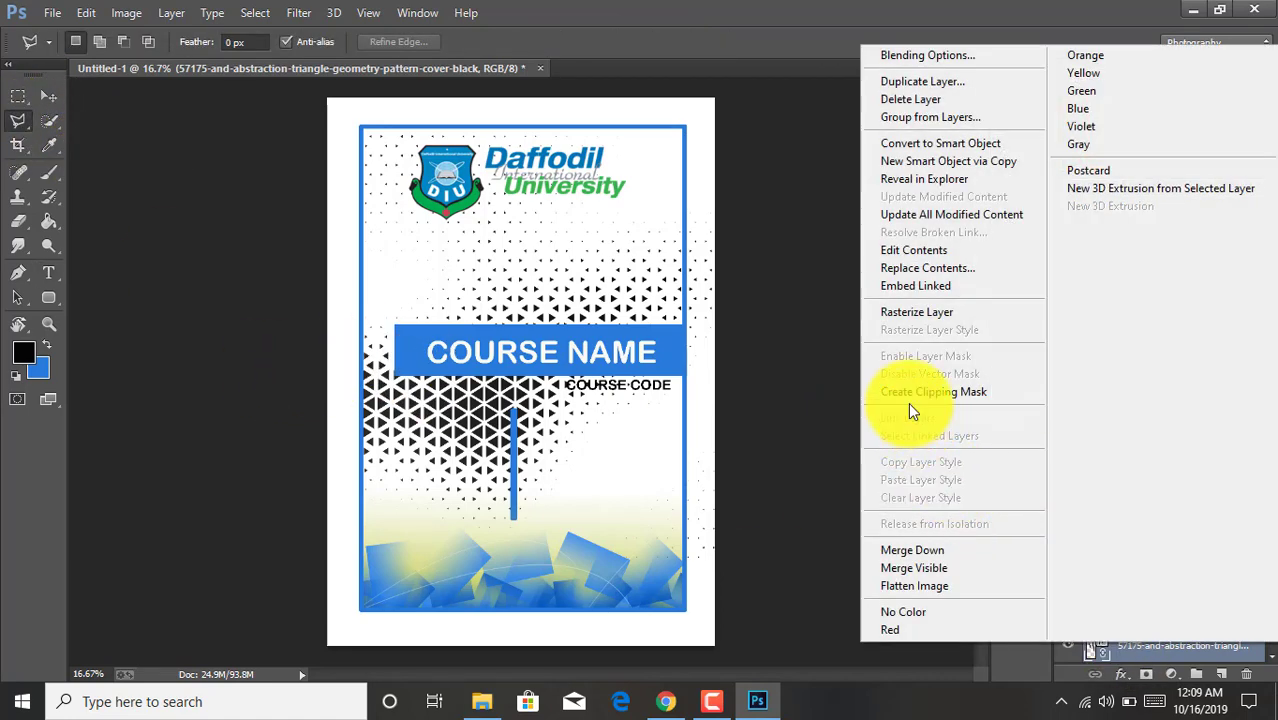
{"action": "left_click", "coordinate": [910, 307]}
{"action": "scroll", "coordinate": [1160, 626], "scroll_direction": "down", "scroll_amount": 1}
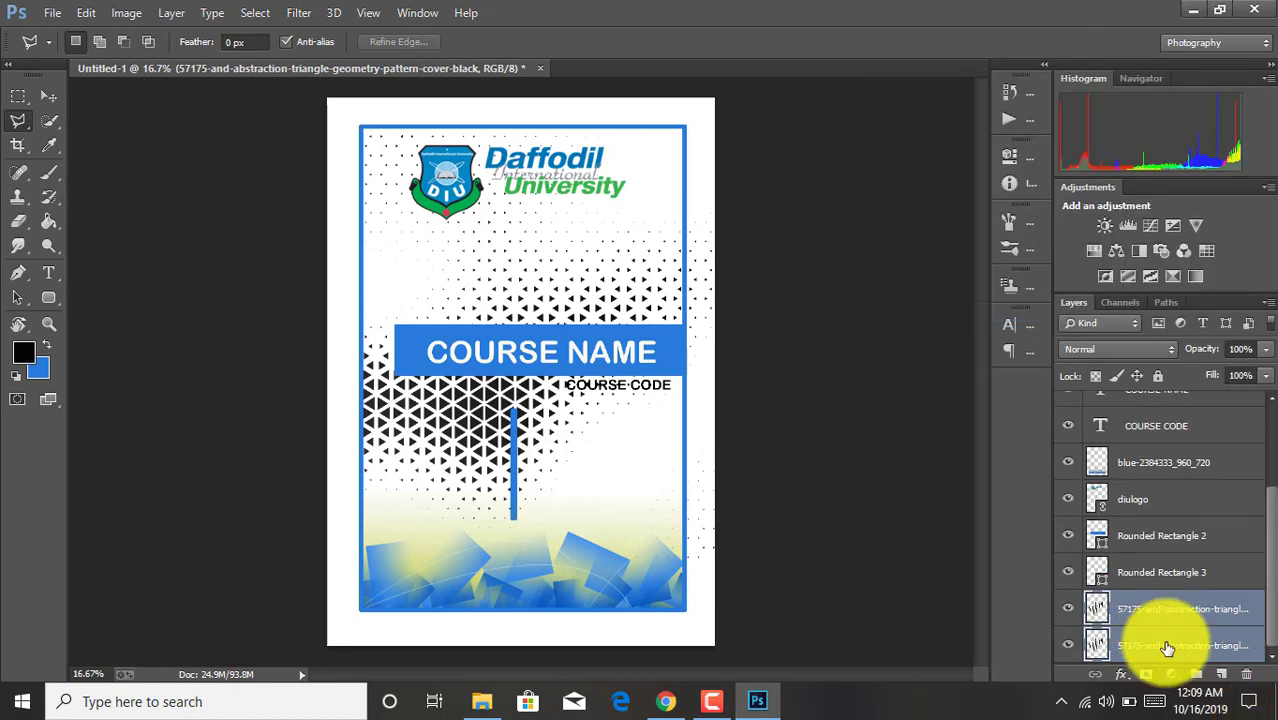
- Delete the part of the triangle pattern below the COURSE NAME bar and beyond the frame's right edge with a polygonal selection, then deselect
{"action": "left_click", "coordinate": [341, 321]}
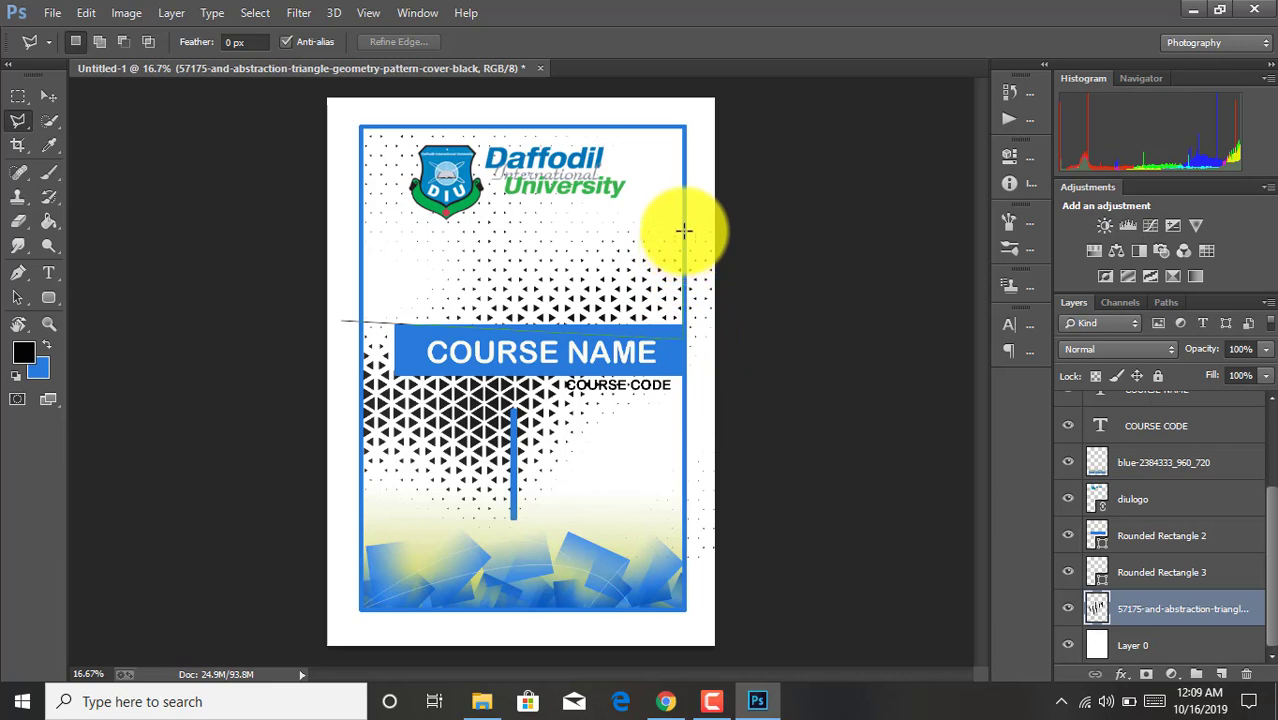
{"action": "left_click", "coordinate": [684, 131]}
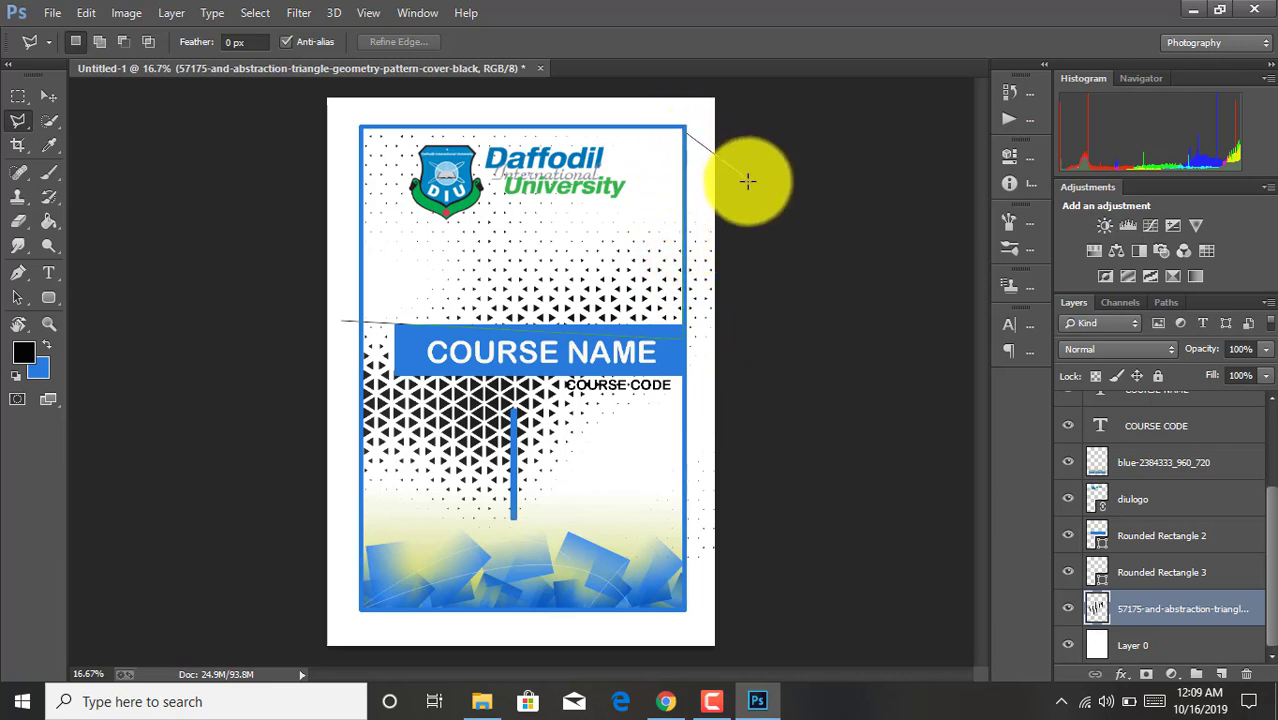
{"action": "left_click", "coordinate": [748, 180]}
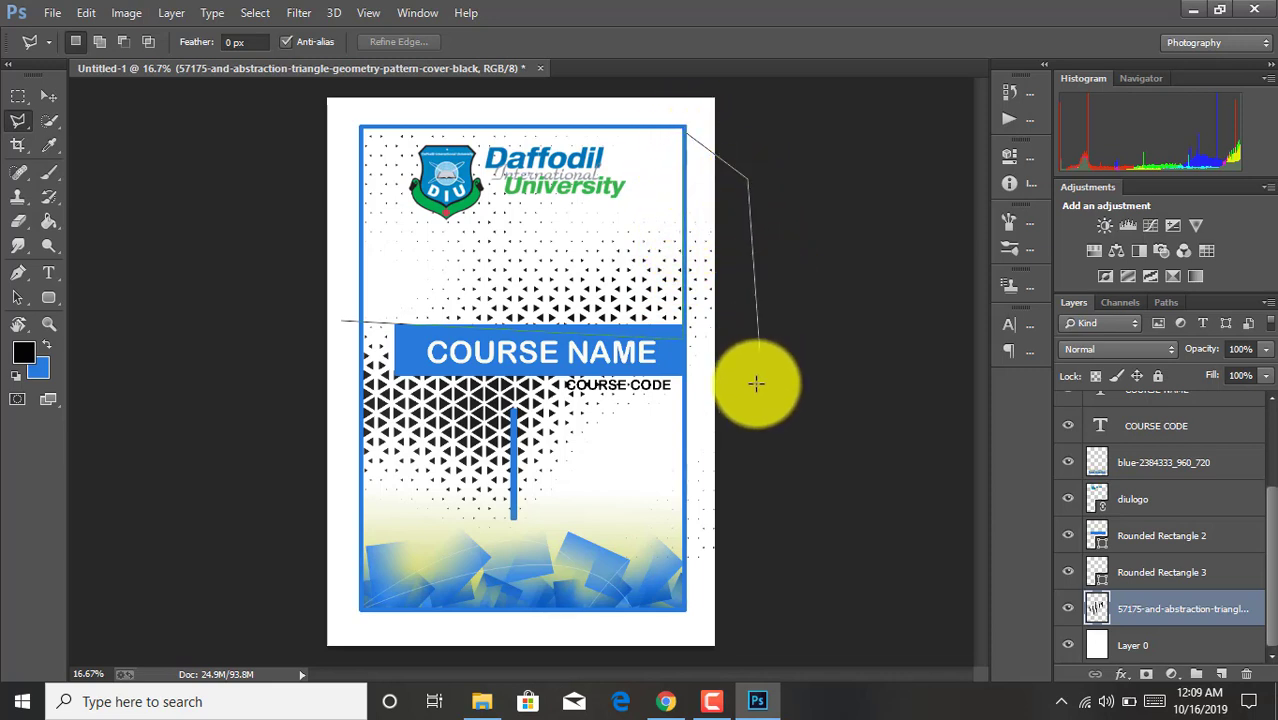
{"action": "left_click", "coordinate": [744, 658]}
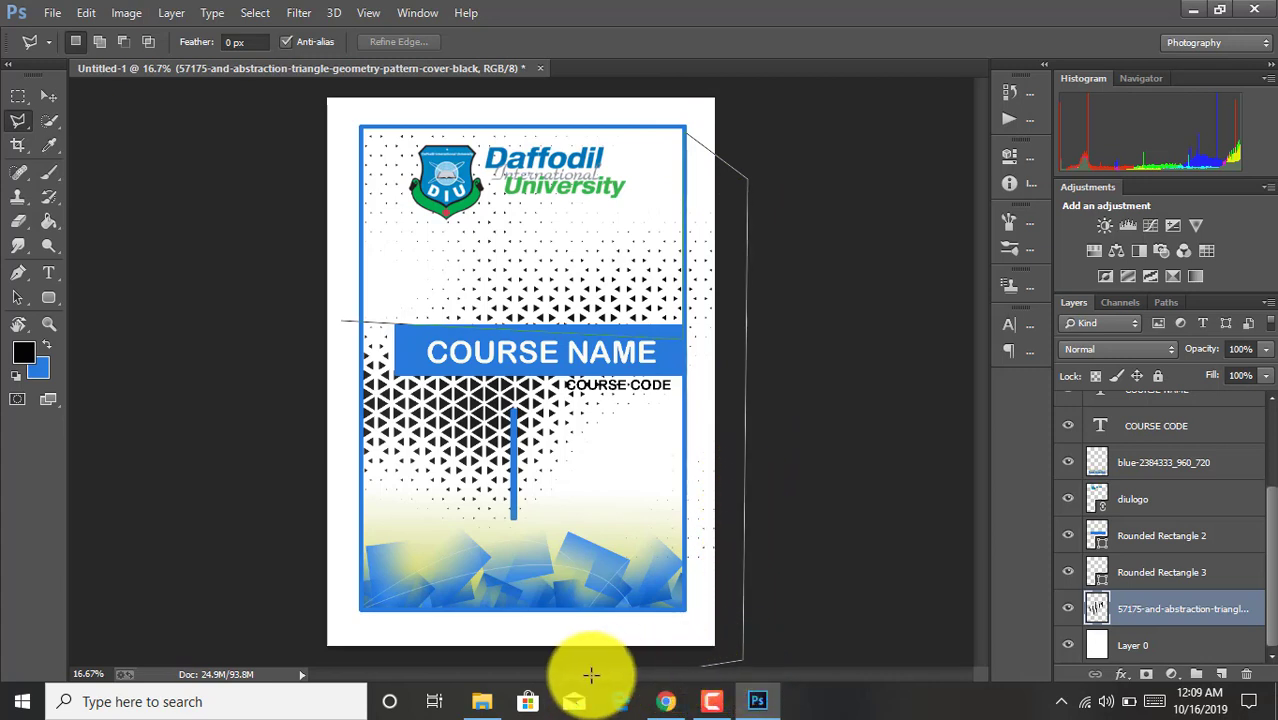
{"action": "left_click", "coordinate": [258, 652]}
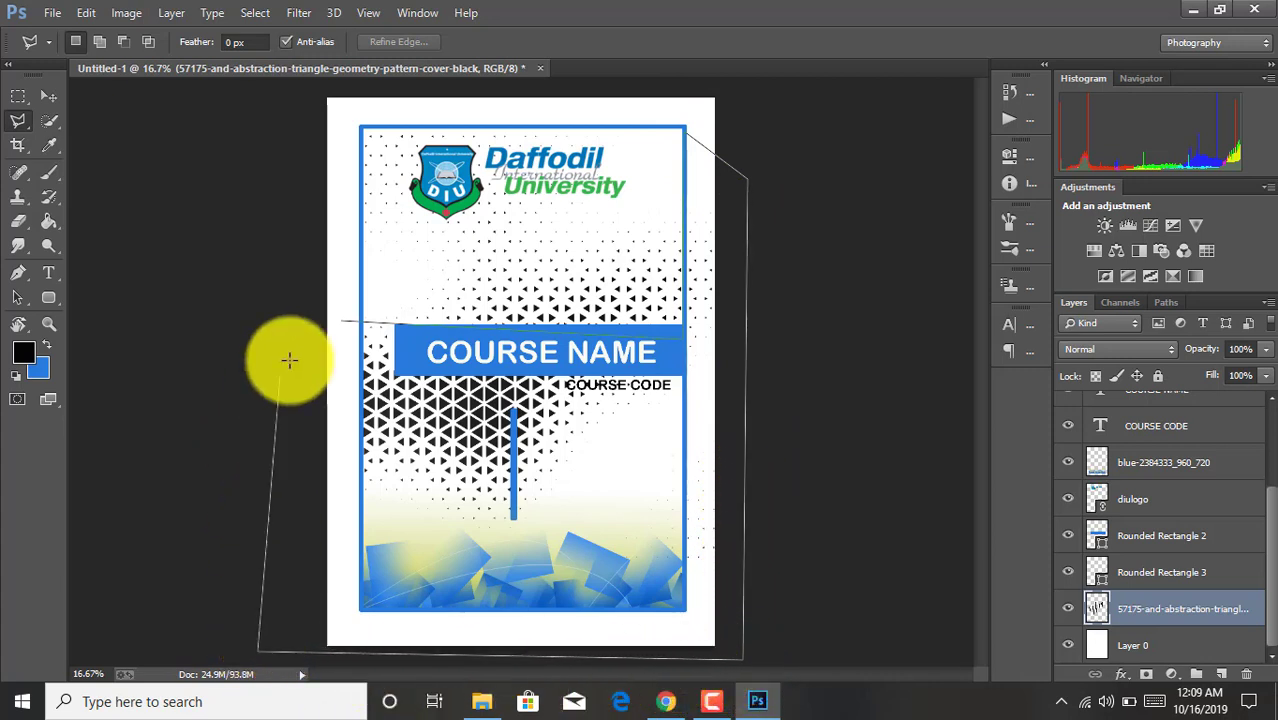
{"action": "left_click", "coordinate": [342, 322]}
{"action": "key", "text": "Delete"}
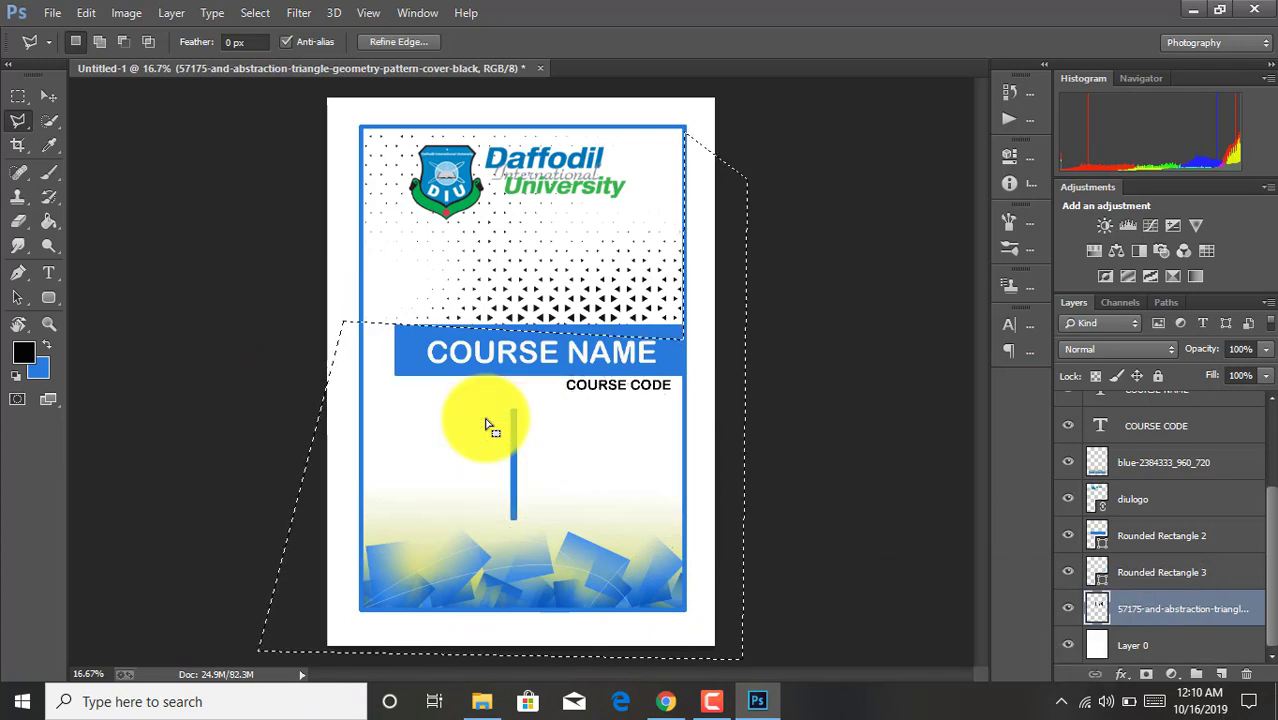
{"action": "key", "text": "ctrl+d"}
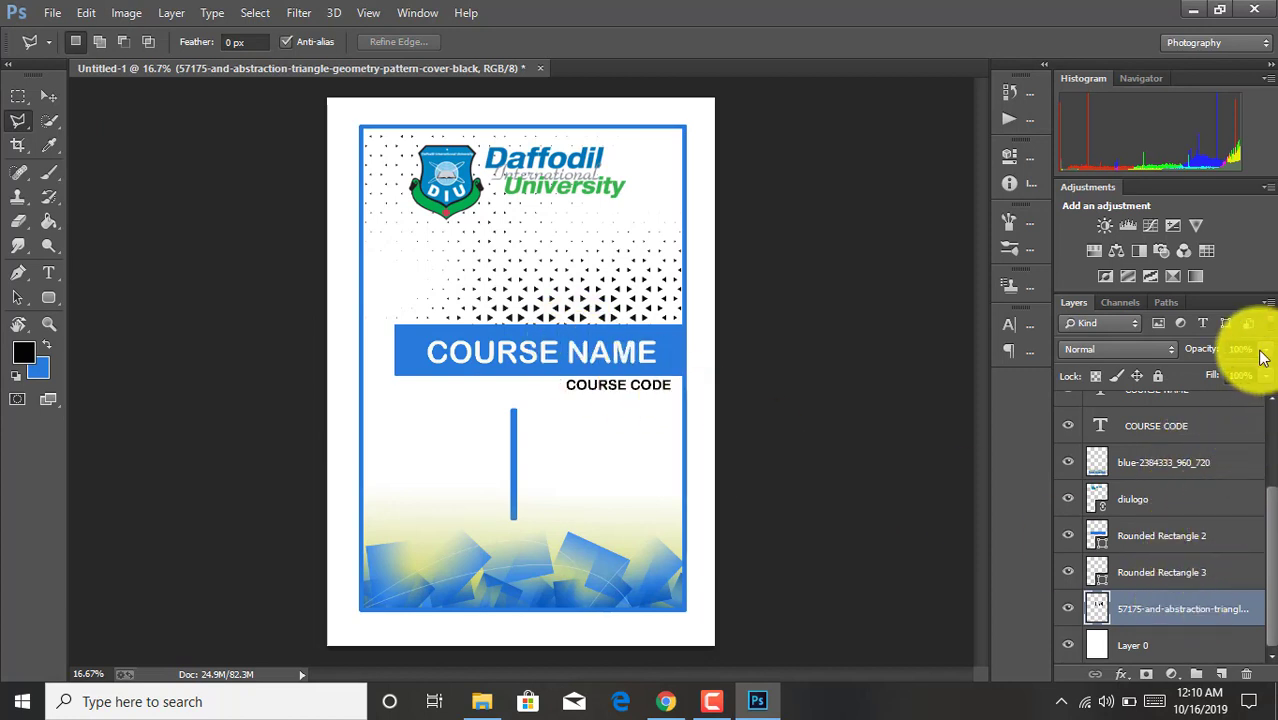
- Set the triangle pattern layer's opacity to 68%
{"action": "left_click_drag", "start_coordinate": [1263, 358], "coordinate": [1236, 371]}
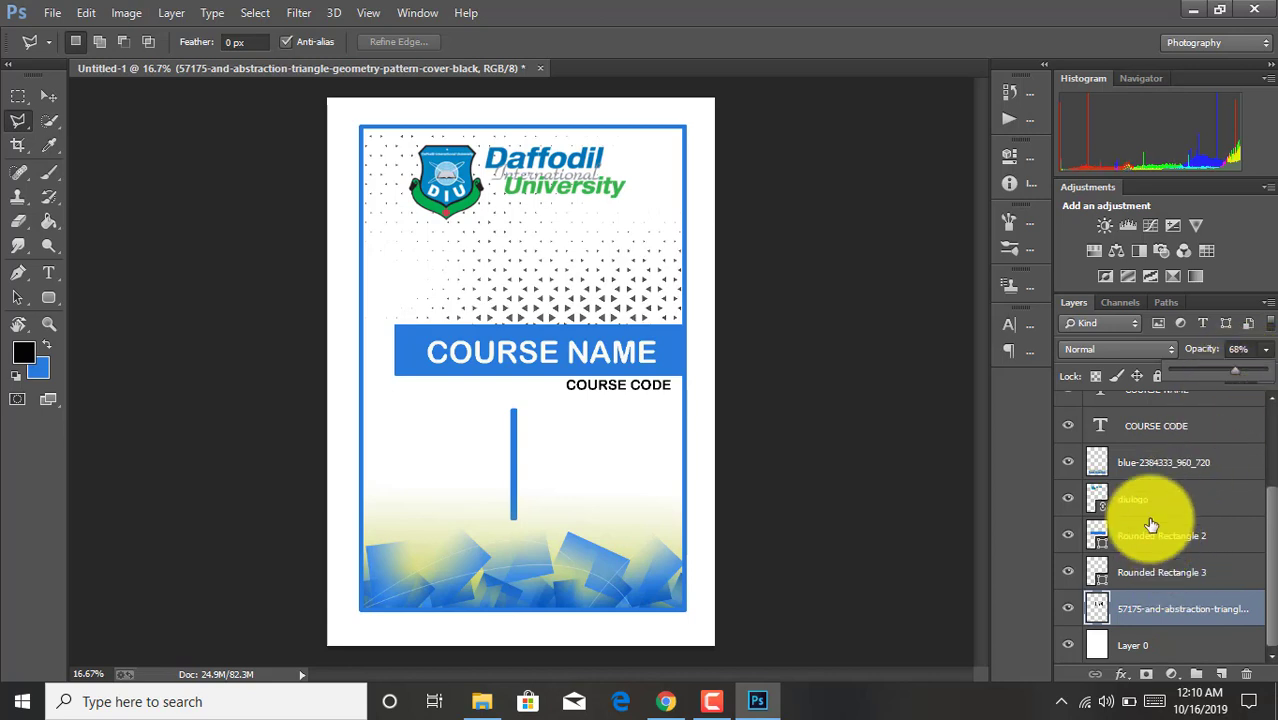
{"action": "left_click", "coordinate": [1158, 465]}
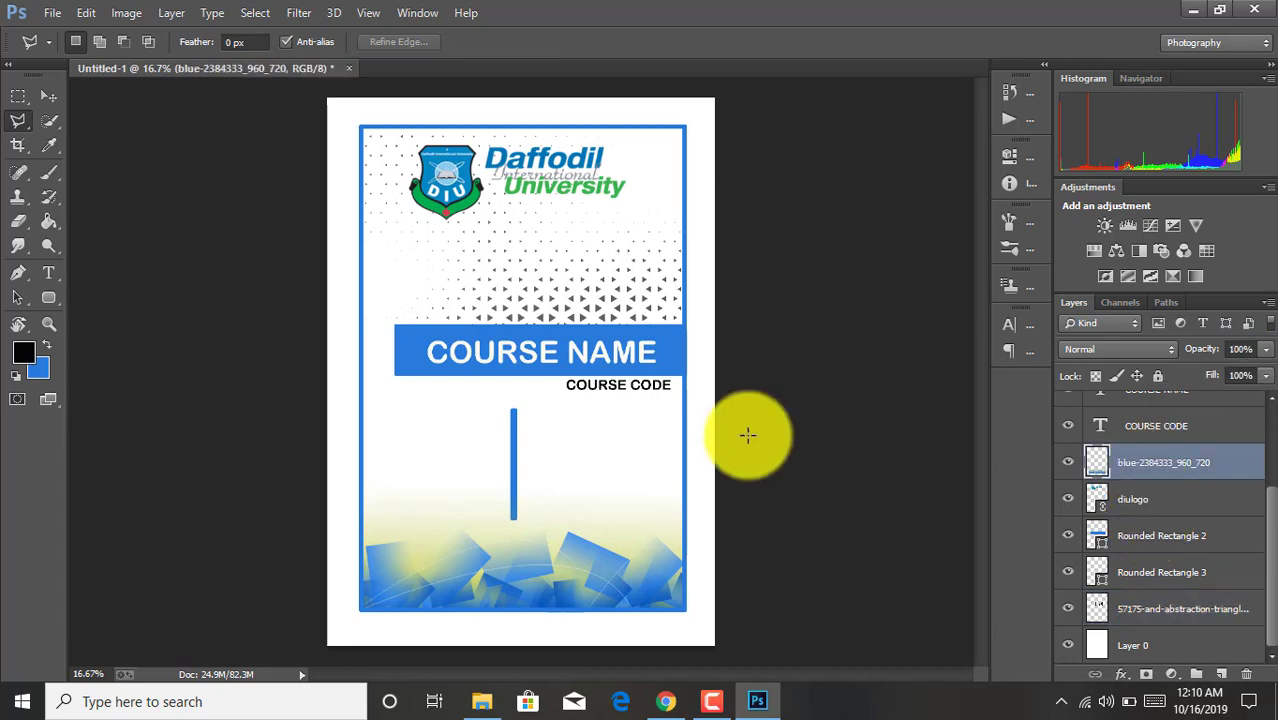
- Add a Drop Shadow layer style with default settings to the COURSE NAME text
{"action": "scroll", "coordinate": [1199, 437], "scroll_direction": "up", "scroll_amount": 1}
{"action": "left_click", "coordinate": [1215, 437]}
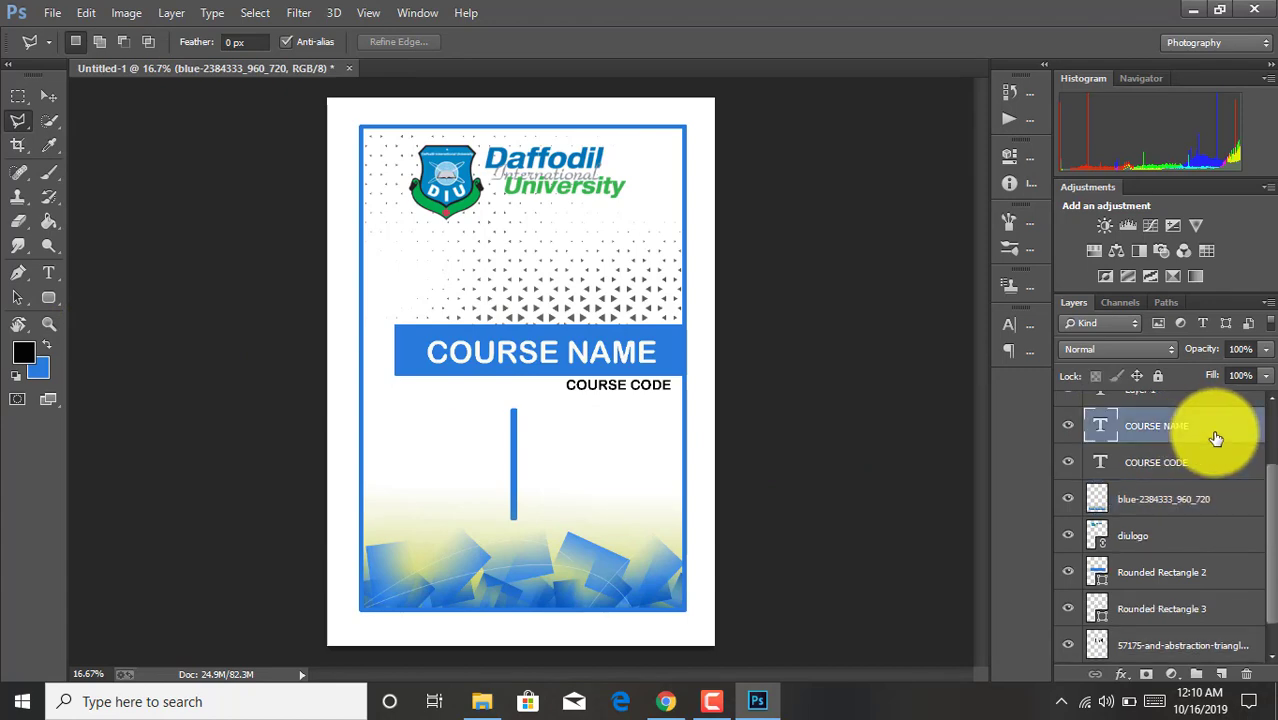
{"action": "double_click", "coordinate": [1215, 437]}
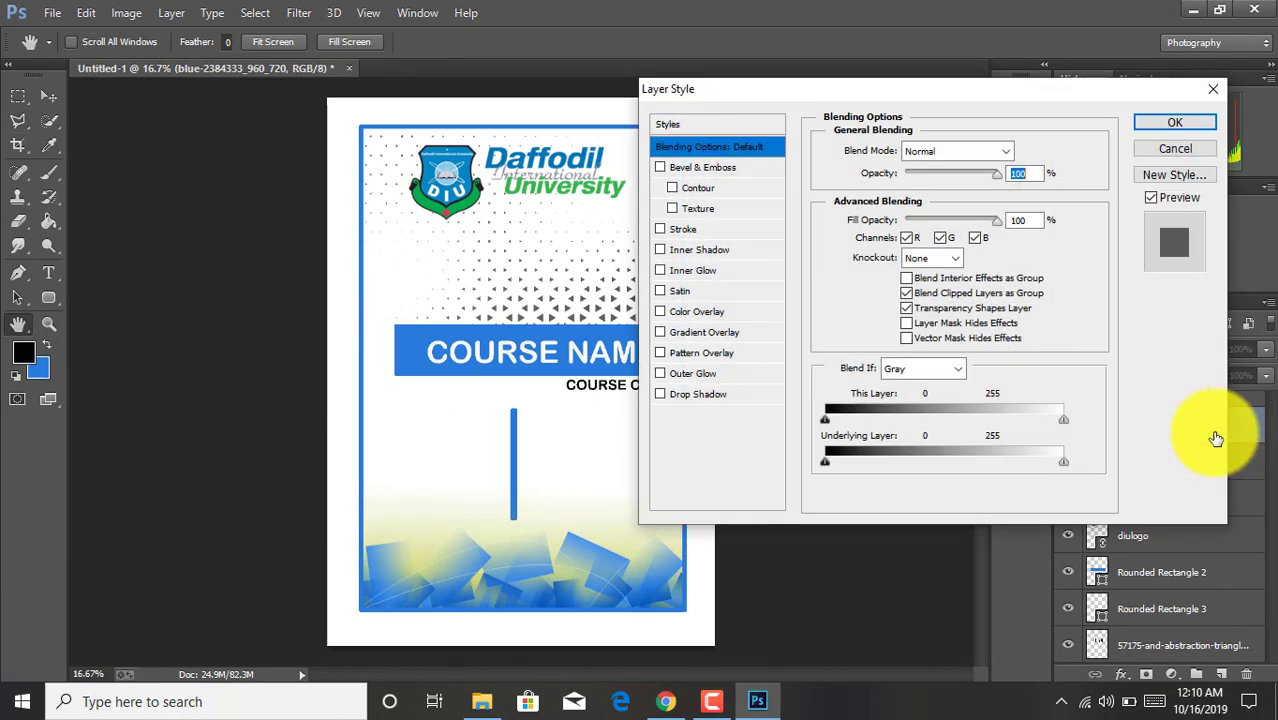
{"action": "left_click", "coordinate": [662, 396]}
{"action": "left_click", "coordinate": [1157, 123]}
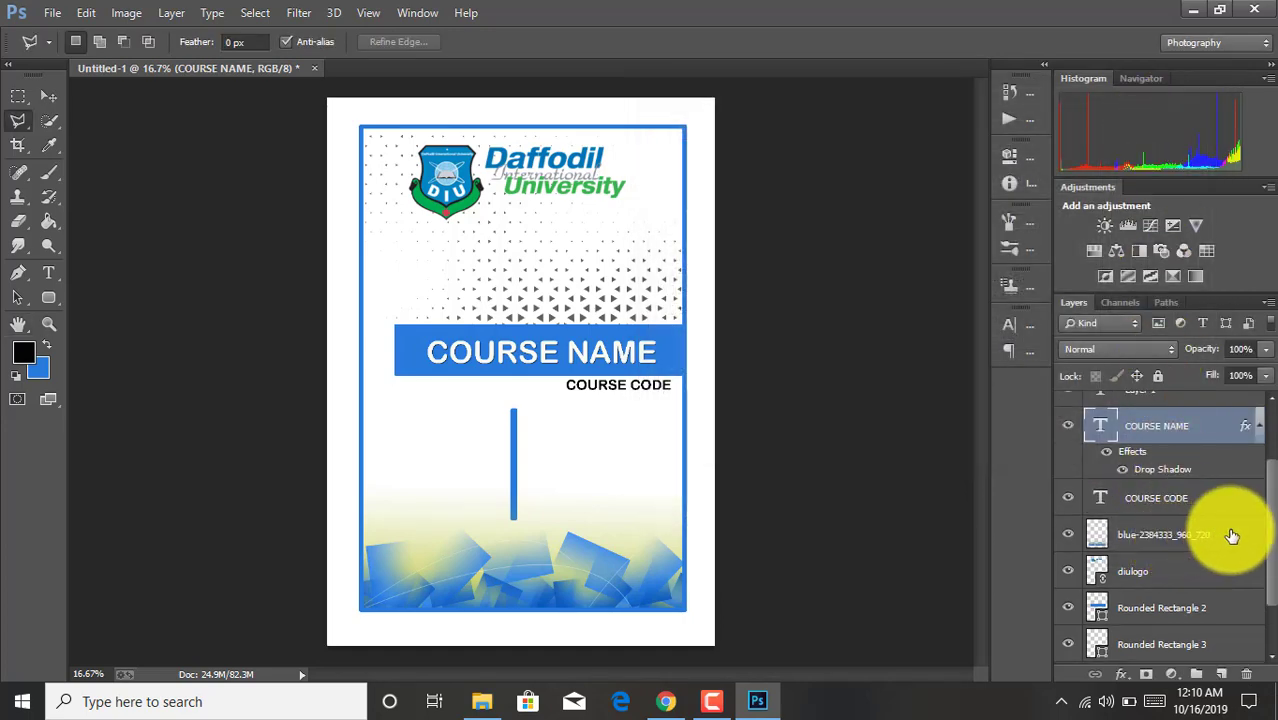
- Add black 30 pt text "SUBMITED TO" left of the vertical blue bar, with its layer directly above the blue-2384333_960_720 layer
{"action": "left_click", "coordinate": [1232, 536]}
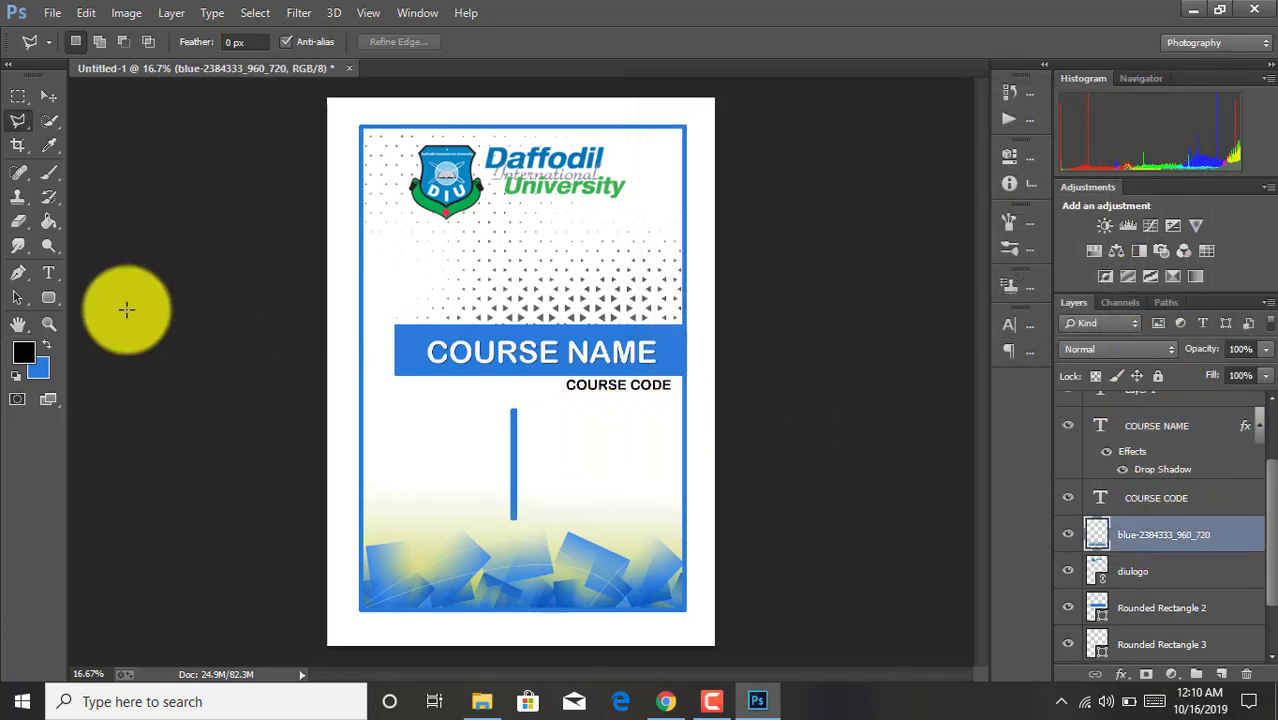
{"action": "left_click", "coordinate": [50, 274]}
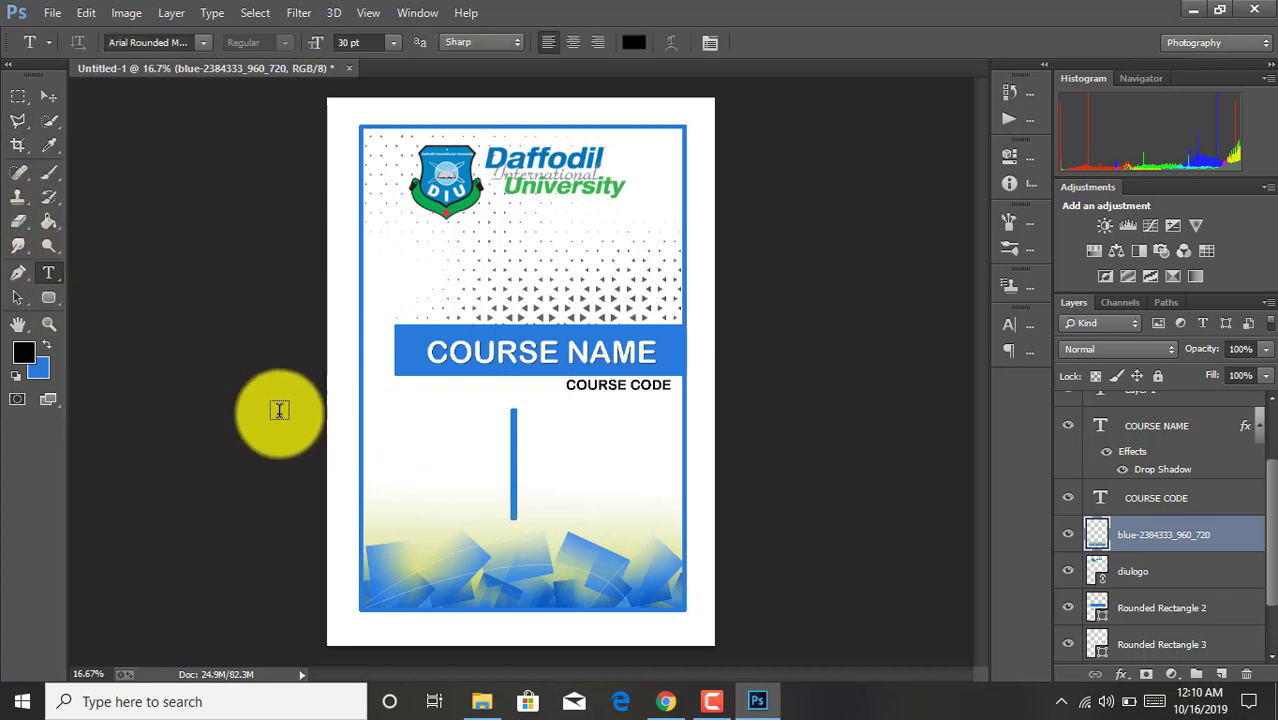
{"action": "left_click", "coordinate": [381, 442]}
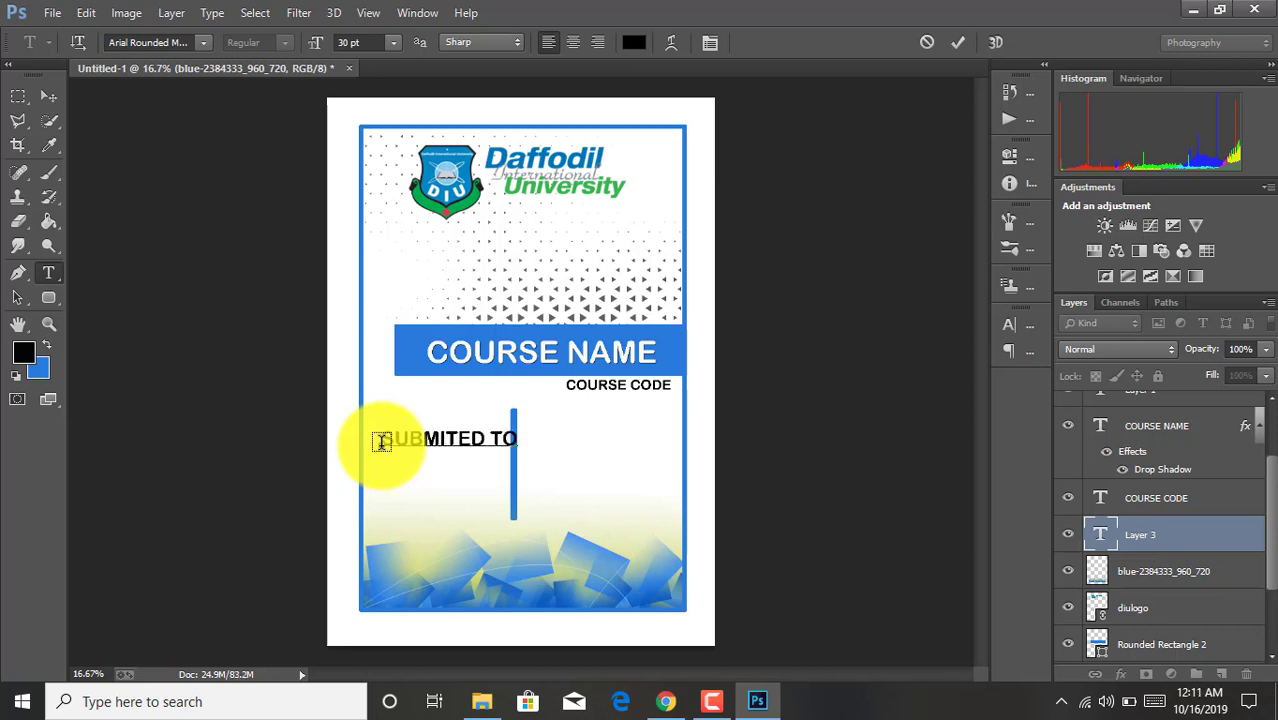
{"action": "left_click", "coordinate": [957, 42]}
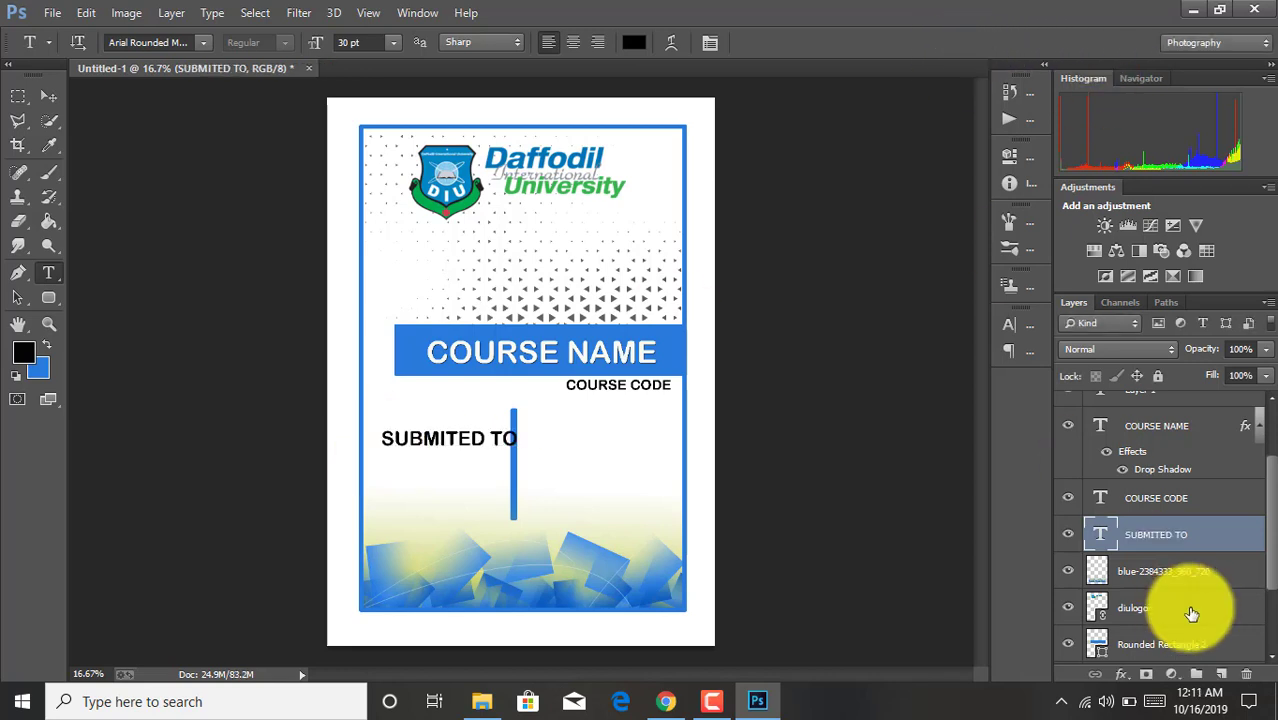
- Move the SUBMITED TO text slightly left so it clears the vertical blue bar, and commit
{"action": "key", "text": "ctrl+t"}
{"action": "key", "text": "Left"}
{"action": "key", "text": "Left"}
{"action": "key", "text": "Left"}
{"action": "key", "text": "Left"}
{"action": "key", "text": "Left"}
{"action": "key", "text": "Left"}
{"action": "key", "text": "Left"}
{"action": "key", "text": "Left"}
{"action": "key", "text": "Left"}
{"action": "key", "text": "Left"}
{"action": "key", "text": "Left"}
{"action": "key", "text": "Left"}
{"action": "key", "text": "Left"}
{"action": "key", "text": "Left"}
{"action": "key", "text": "Left"}
{"action": "key", "text": "Left"}
{"action": "key", "text": "Left"}
{"action": "key", "text": "Left"}
{"action": "key", "text": "Left"}
{"action": "key", "text": "Left"}
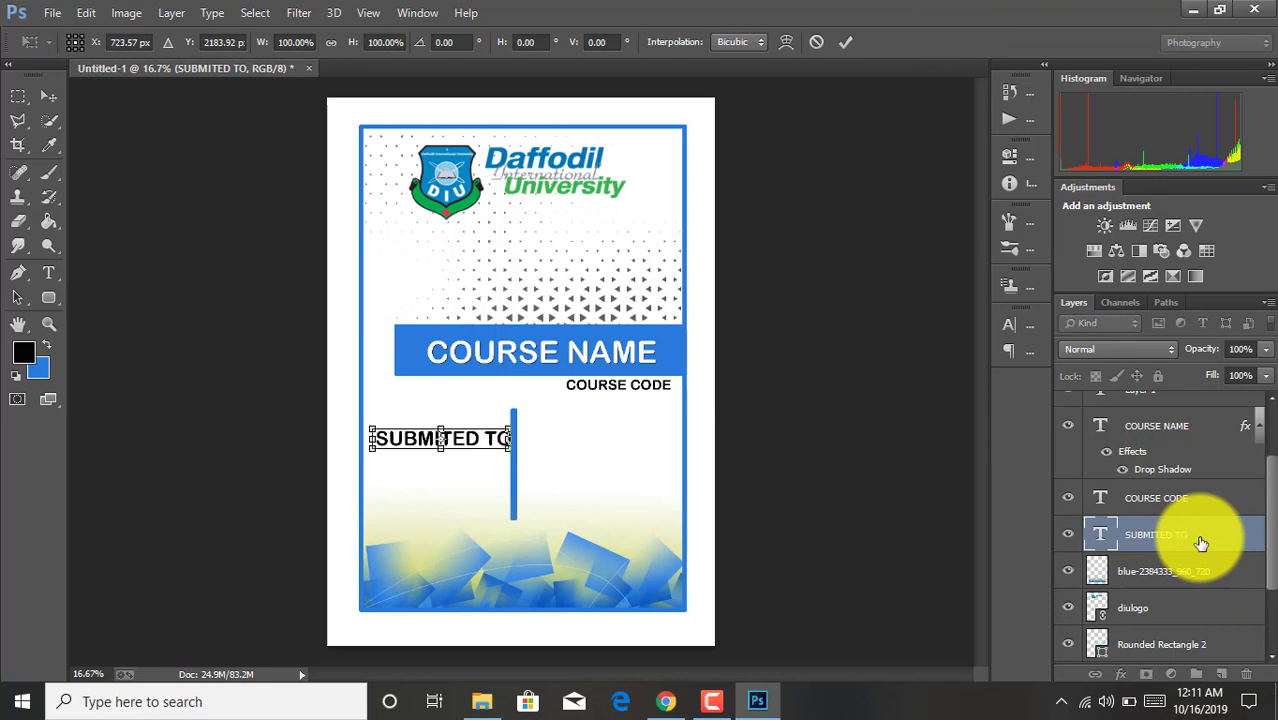
{"action": "left_click", "coordinate": [845, 42]}
- Add black 30 pt text "SUBMITED BY" to the right of the vertical blue bar, roughly level with SUBMITED TO
{"action": "key", "text": "t"}
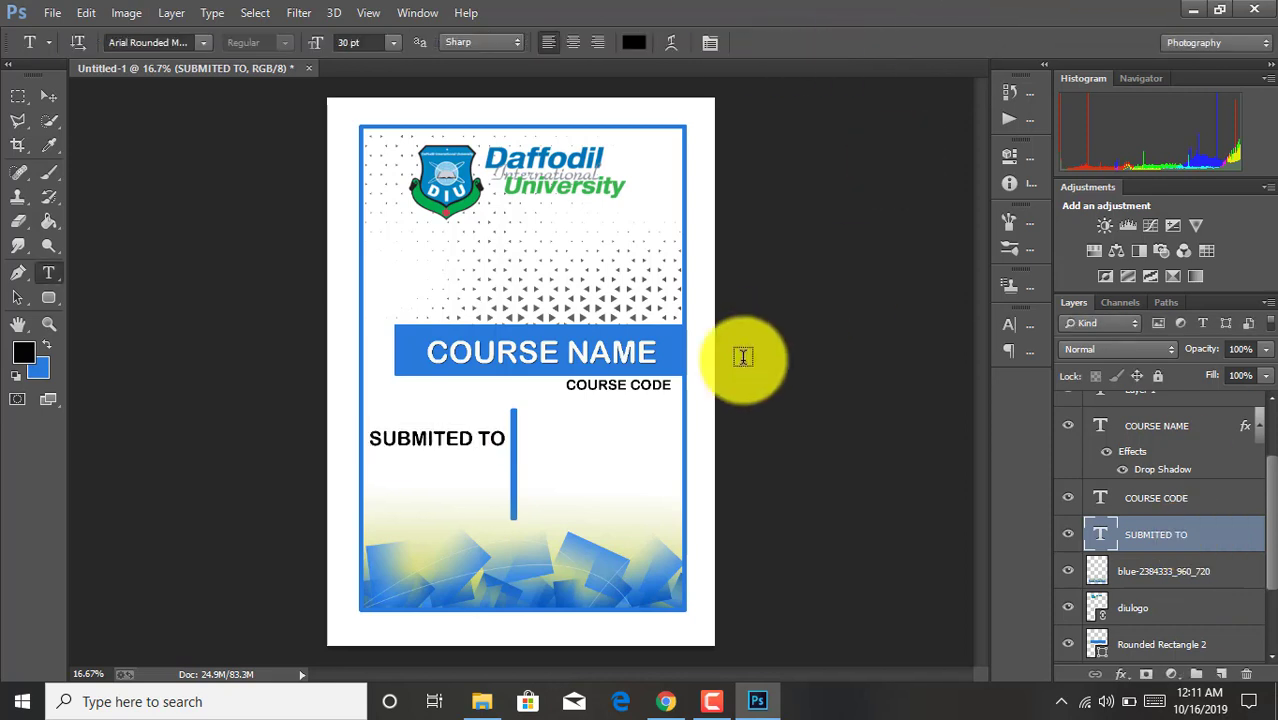
{"action": "left_click", "coordinate": [525, 440]}
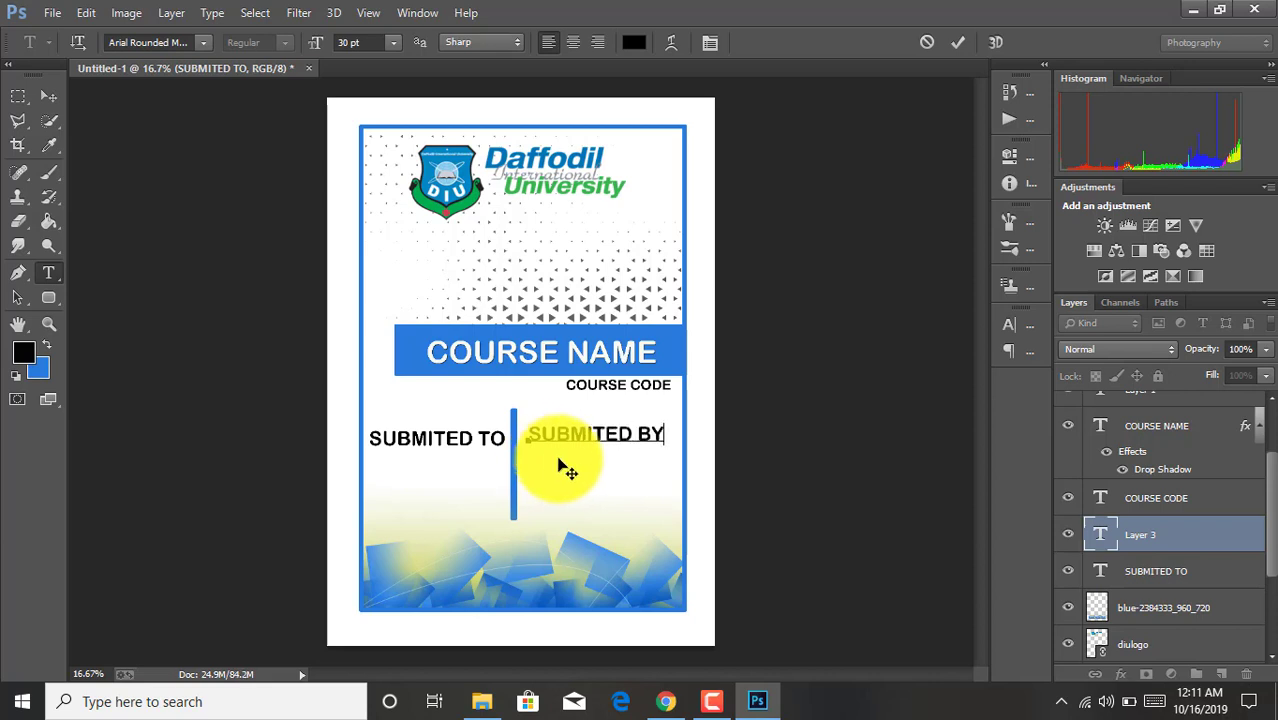
{"action": "left_click", "coordinate": [957, 42]}
- Move the SUBMITED BY text slightly down and to the right to line up with SUBMITED TO, and commit
{"action": "key", "text": "ctrl+t"}
{"action": "key", "text": "Down"}
{"action": "key", "text": "Down"}
{"action": "key", "text": "Down"}
{"action": "key", "text": "Down"}
{"action": "key", "text": "Down"}
{"action": "key", "text": "Down"}
{"action": "key", "text": "Down"}
{"action": "key", "text": "Down"}
{"action": "key", "text": "Down"}
{"action": "key", "text": "Down"}
{"action": "key", "text": "Down"}
{"action": "key", "text": "Down"}
{"action": "key", "text": "Down"}
{"action": "key", "text": "Down"}
{"action": "key", "text": "Down"}
{"action": "key", "text": "Down"}
{"action": "key", "text": "Down"}
{"action": "key", "text": "Down"}
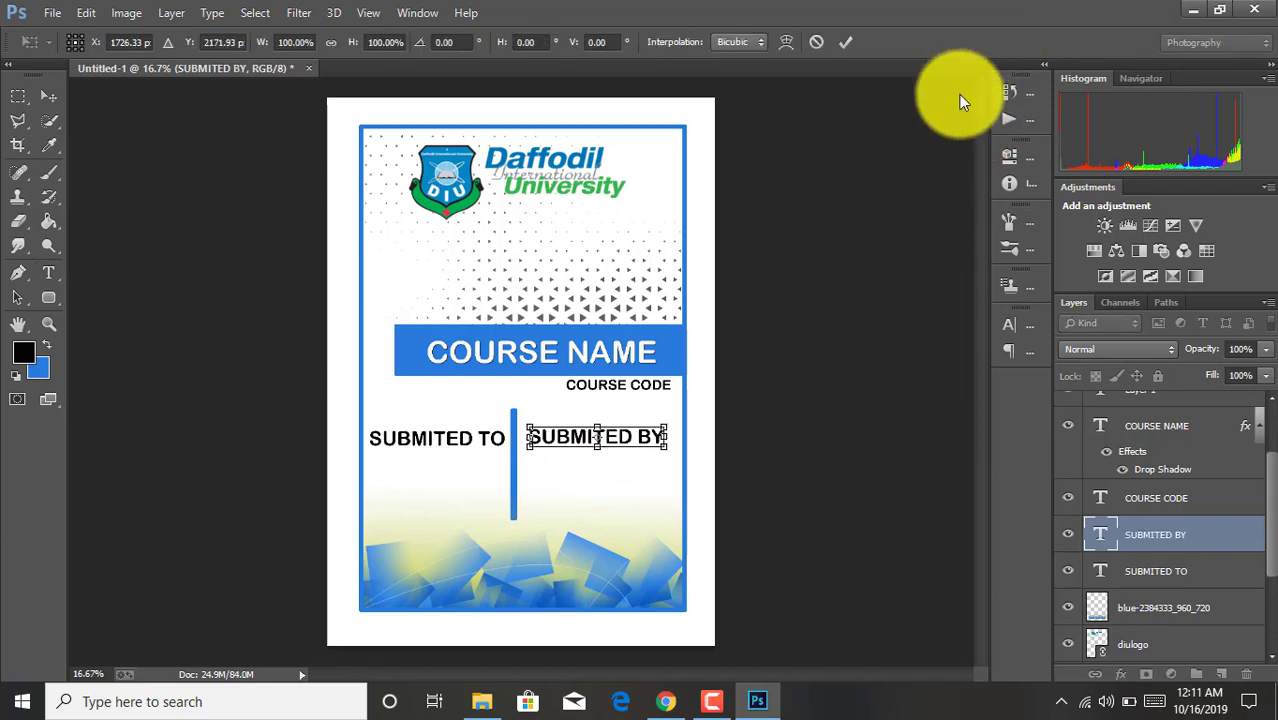
{"action": "key", "text": "Right"}
{"action": "key", "text": "Right"}
{"action": "key", "text": "Right"}
{"action": "key", "text": "Right"}
{"action": "key", "text": "Right"}
{"action": "key", "text": "Right"}
{"action": "key", "text": "Right"}
{"action": "key", "text": "Right"}
{"action": "key", "text": "Right"}
{"action": "key", "text": "Right"}
{"action": "key", "text": "Right"}
{"action": "key", "text": "Right"}
{"action": "key", "text": "Right"}
{"action": "key", "text": "Right"}
{"action": "key", "text": "Right"}
{"action": "key", "text": "Right"}
{"action": "key", "text": "Right"}
{"action": "key", "text": "Right"}
{"action": "key", "text": "Right"}
{"action": "key", "text": "Right"}
{"action": "left_click", "coordinate": [843, 47]}
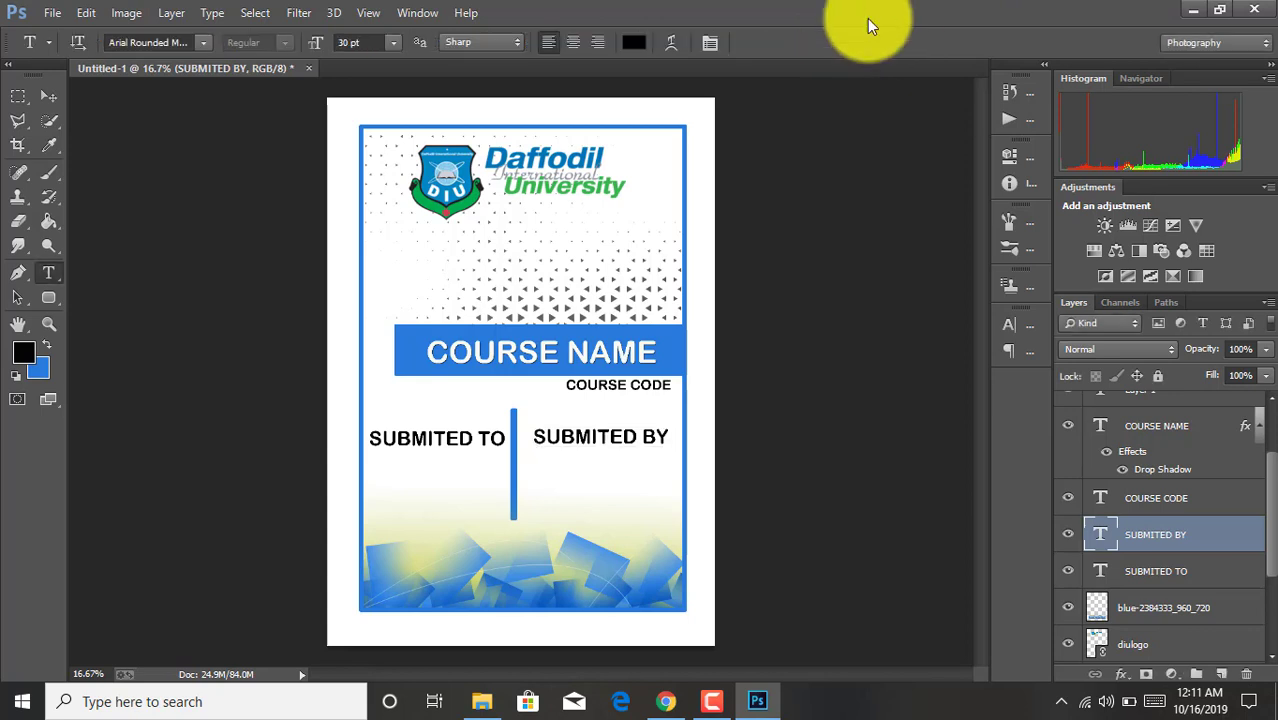
- Add black 18 pt text below SUBMITED BY with the three lines "NAME:", "ID:" and "SECTION:"
{"action": "left_click", "coordinate": [48, 96]}
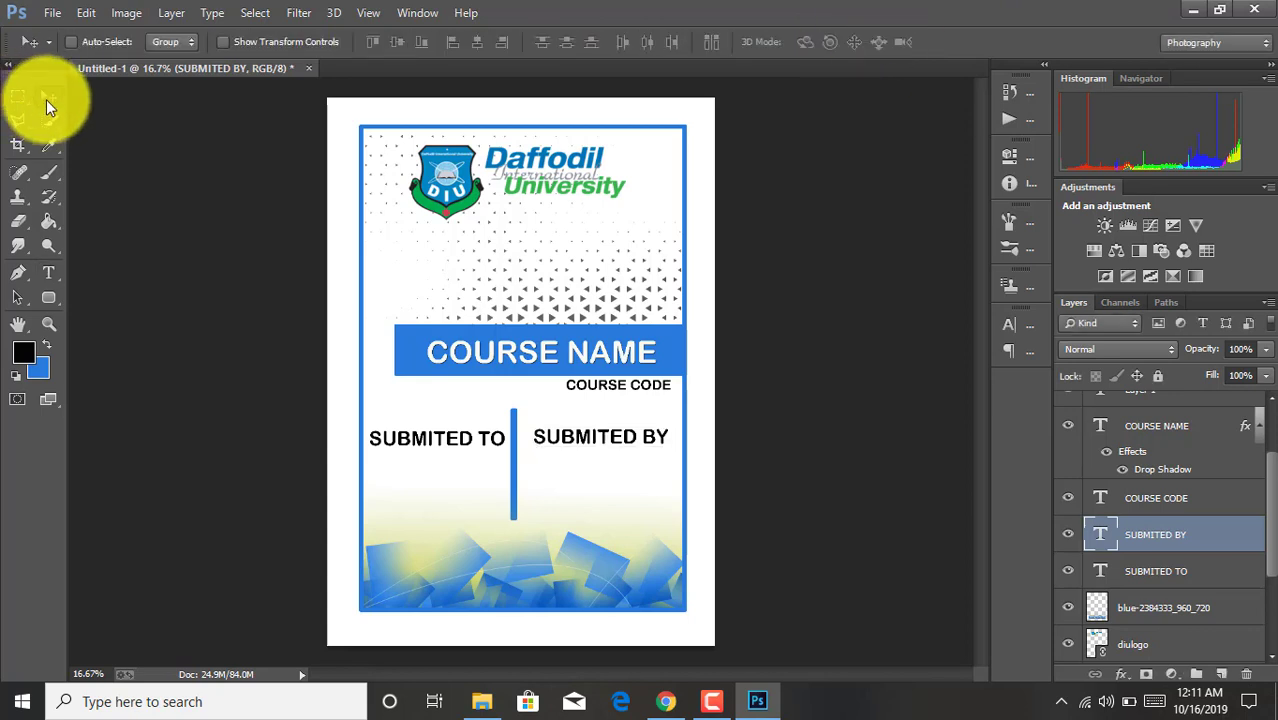
{"action": "left_click", "coordinate": [48, 272]}
{"action": "left_click", "coordinate": [534, 465]}
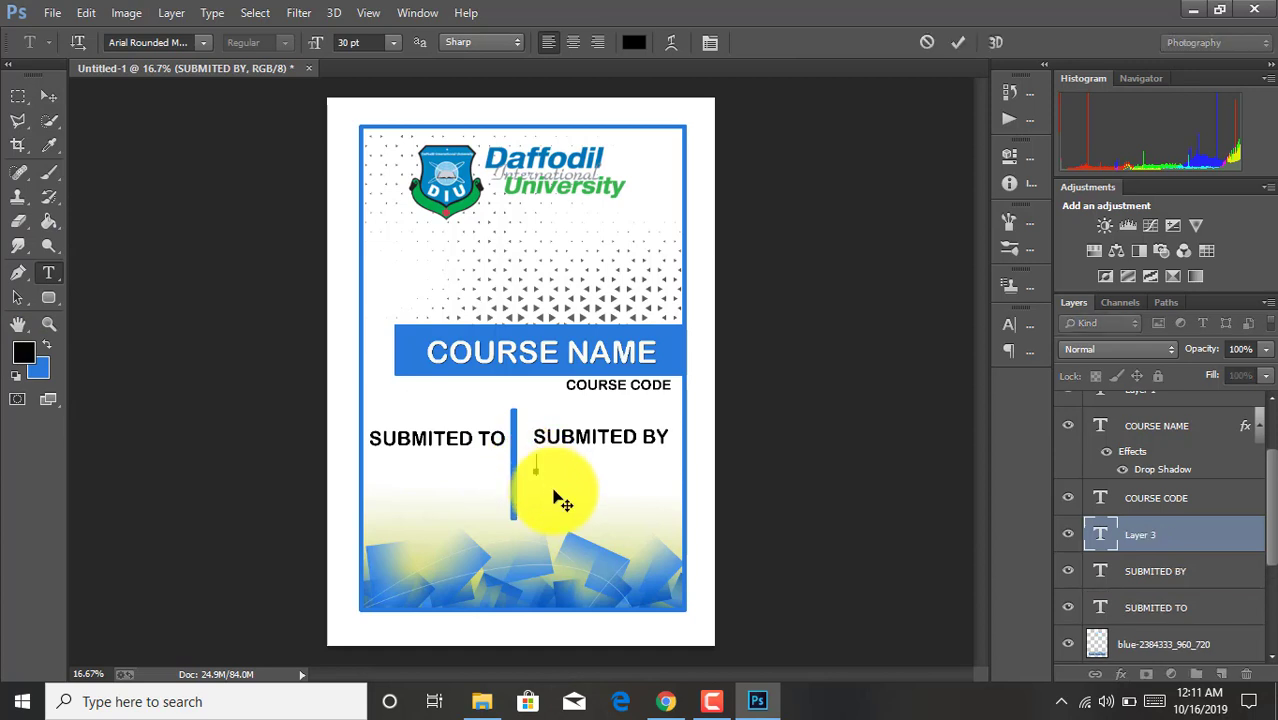
{"action": "left_click", "coordinate": [393, 42]}
{"action": "left_click", "coordinate": [386, 240]}
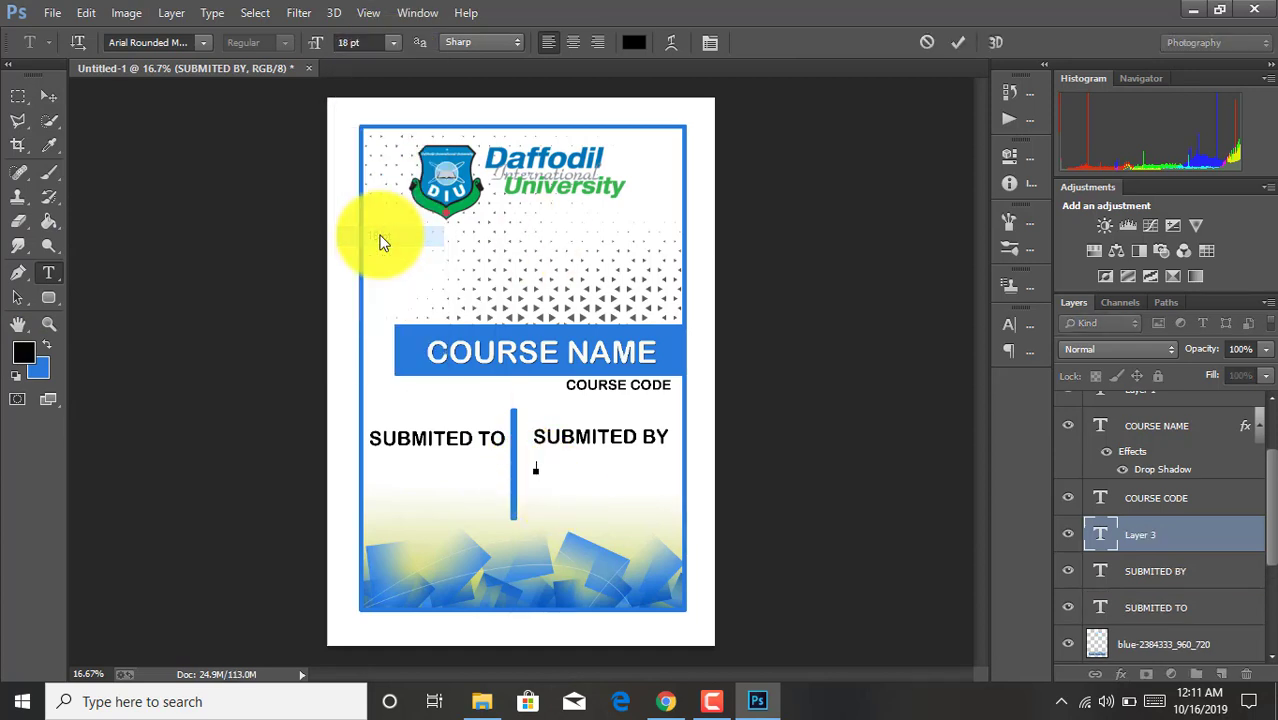
{"action": "left_click", "coordinate": [392, 44]}
{"action": "left_click", "coordinate": [388, 214]}
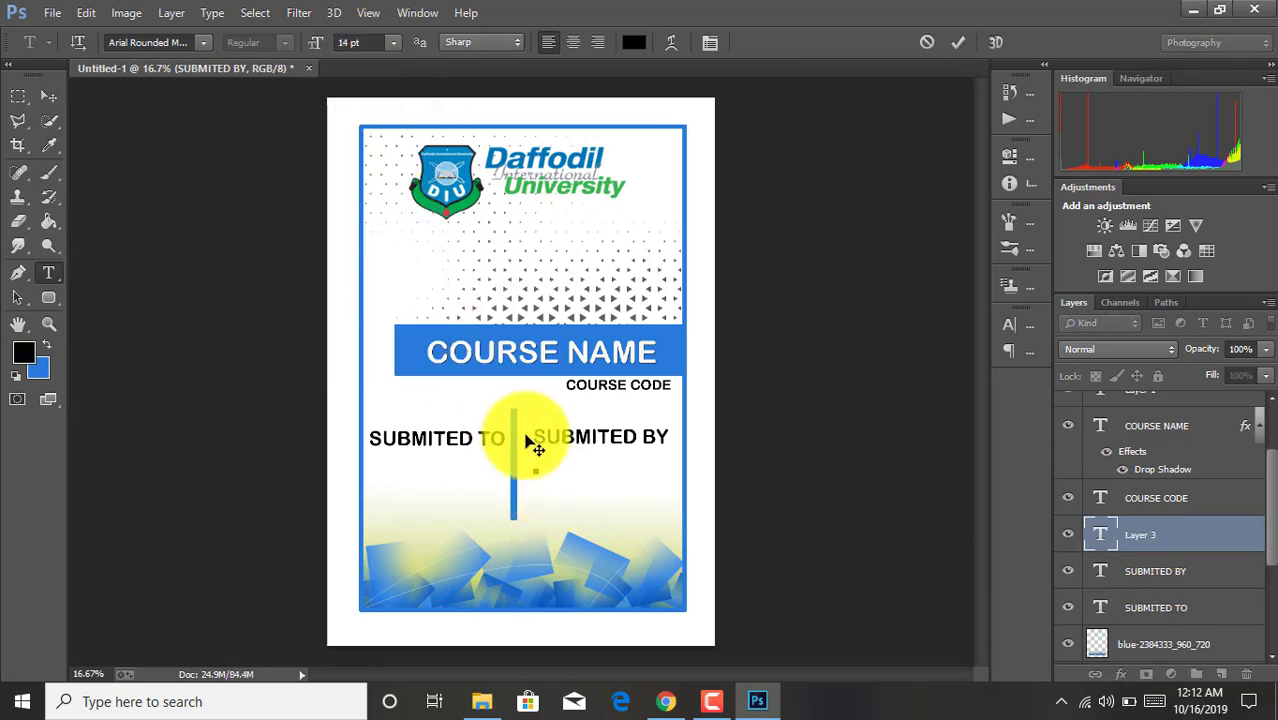
{"action": "left_click", "coordinate": [393, 42]}
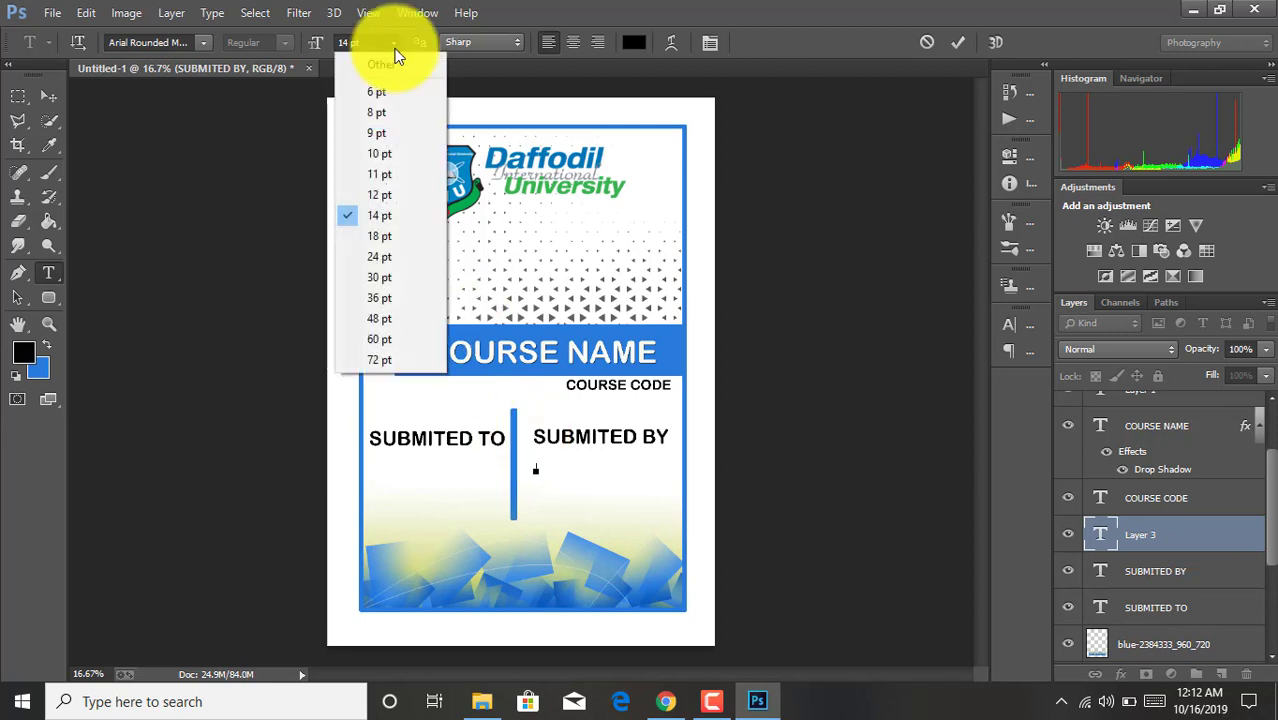
{"action": "left_click", "coordinate": [380, 242]}
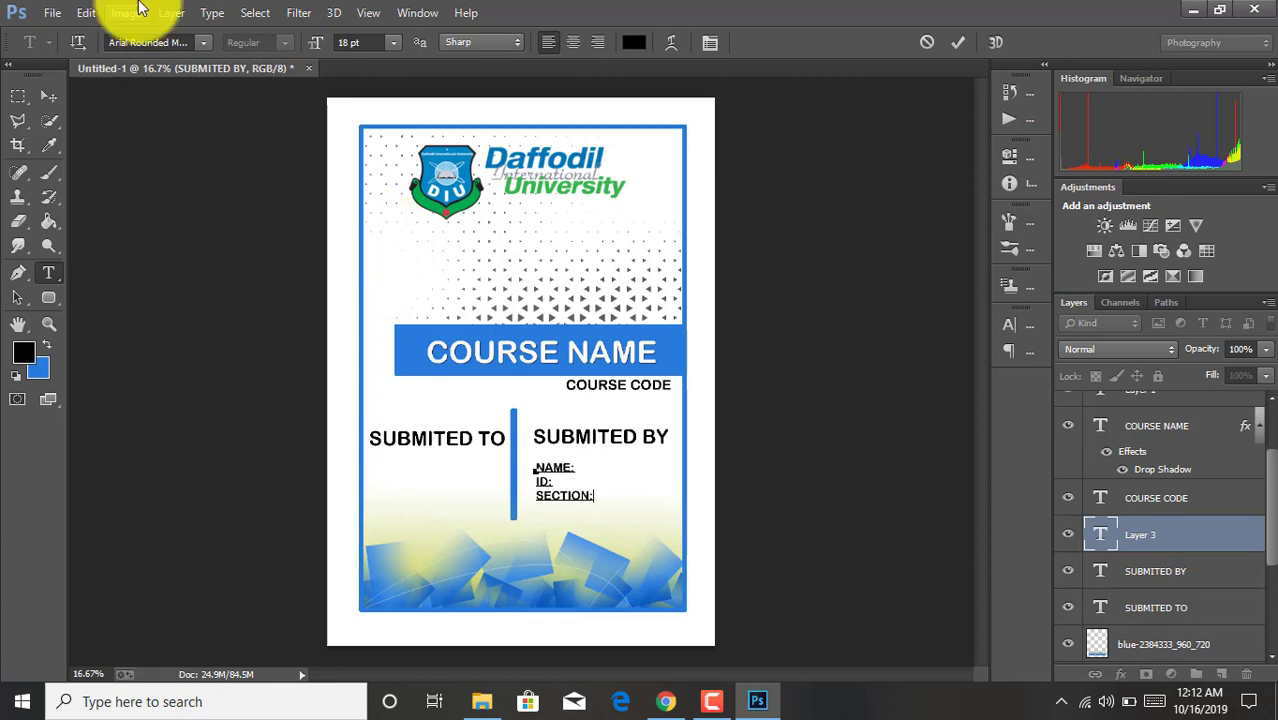
{"action": "left_click", "coordinate": [958, 42]}
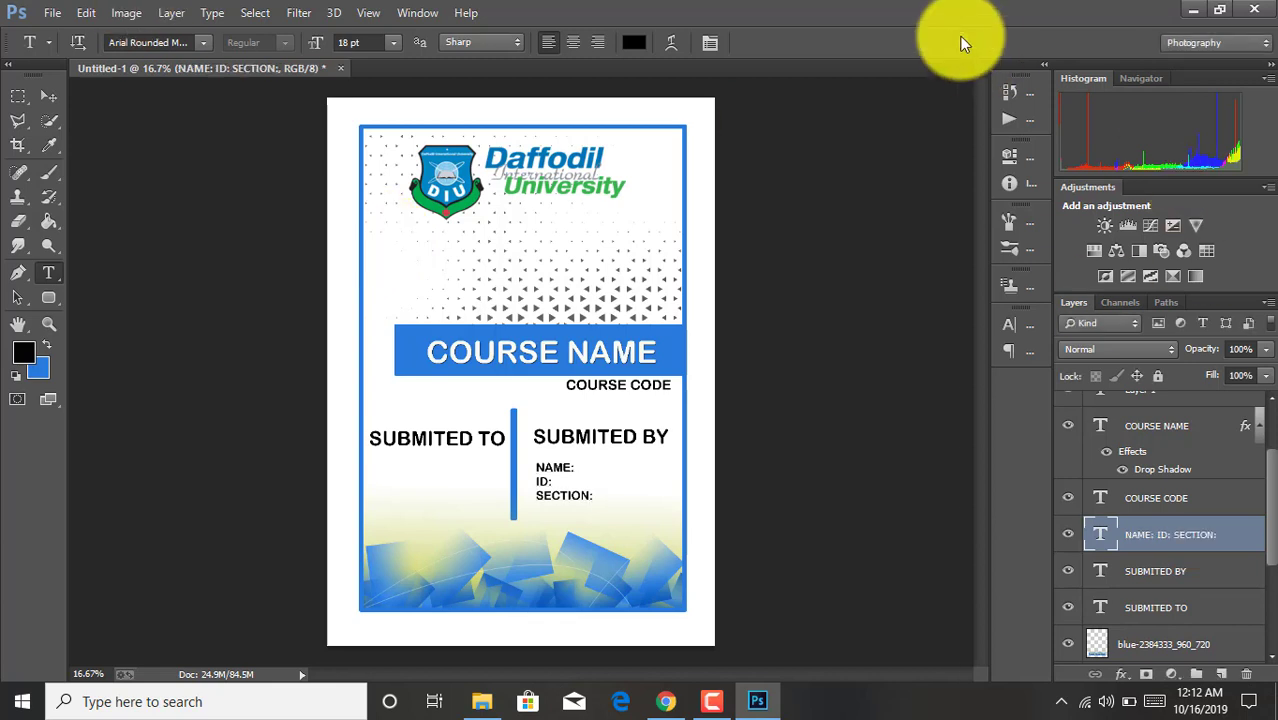
- Add black 18 pt text below SUBMITED TO reading "NAME:", a blank line and "qualification"
{"action": "left_click", "coordinate": [378, 468]}
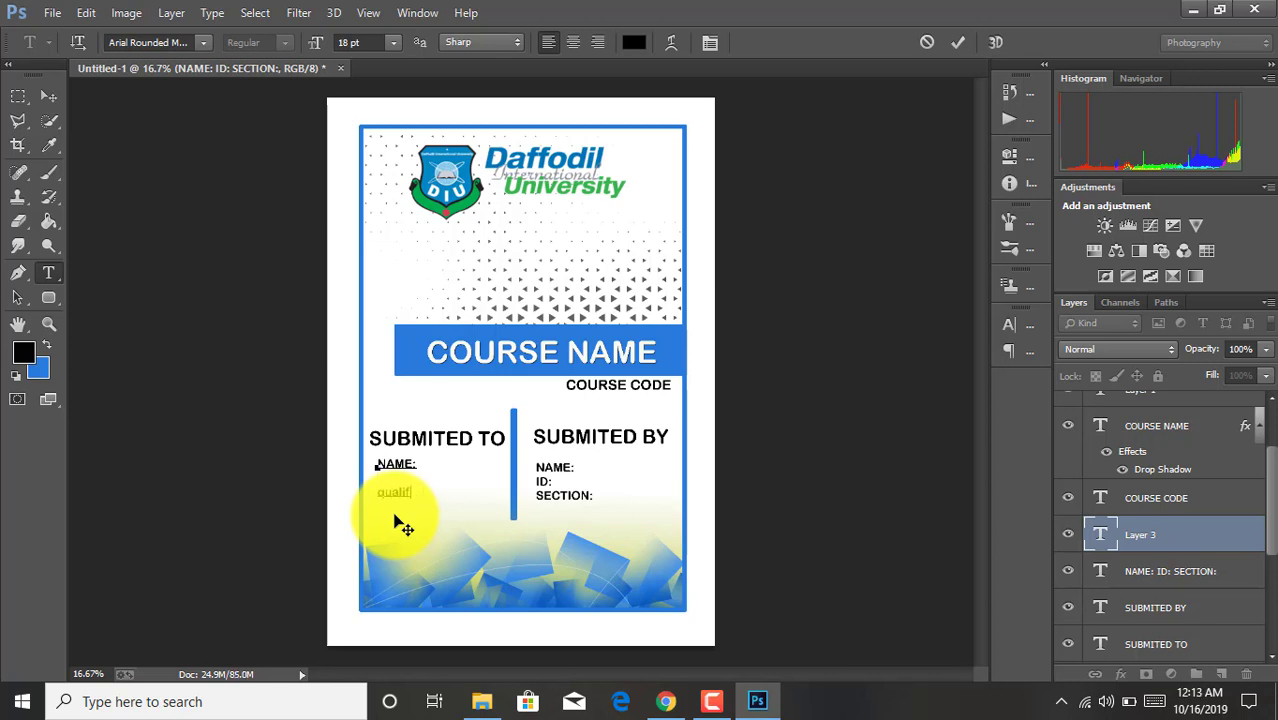
{"action": "left_click", "coordinate": [958, 42]}
- Move the NAME/qualification text slightly down and to the right to line up with the SUBMITED BY details, and commit
{"action": "key", "text": "ctrl+t"}
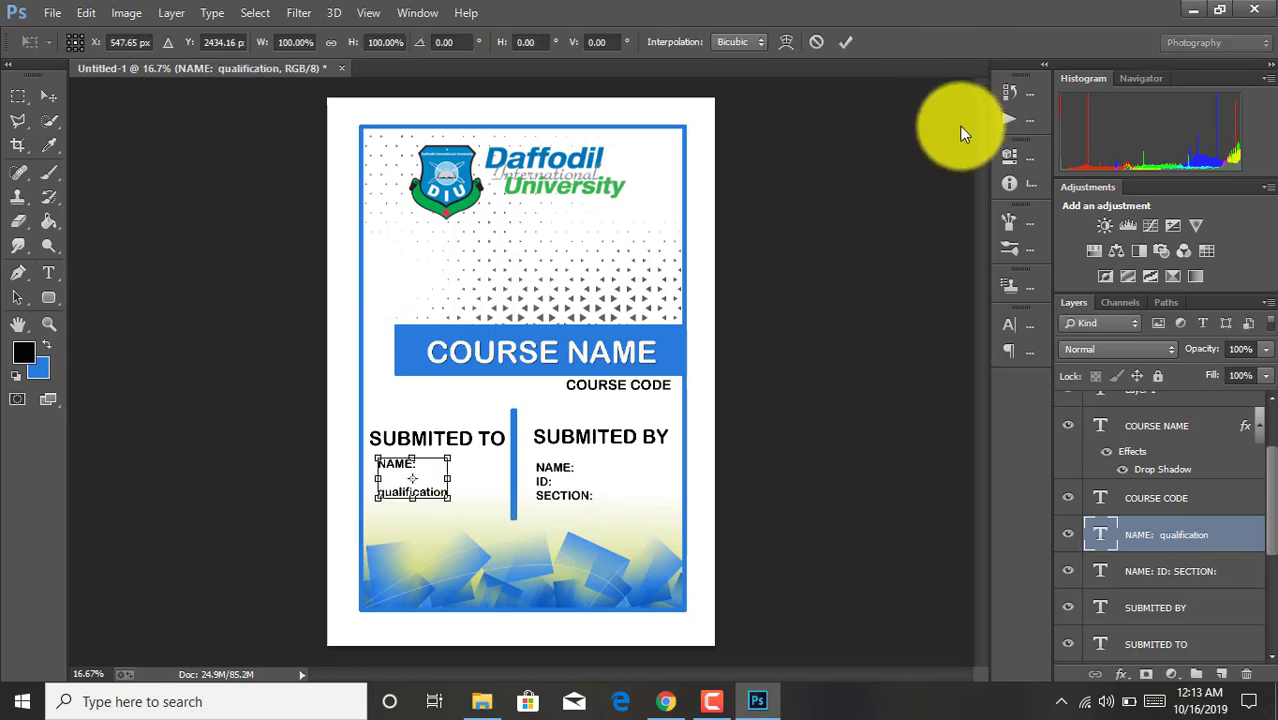
{"action": "key", "text": "Down"}
{"action": "key", "text": "Down"}
{"action": "key", "text": "Down"}
{"action": "key", "text": "Down"}
{"action": "key", "text": "Down"}
{"action": "key", "text": "Down"}
{"action": "key", "text": "Down"}
{"action": "key", "text": "Down"}
{"action": "key", "text": "Down"}
{"action": "key", "text": "Down"}
{"action": "key", "text": "Down"}
{"action": "key", "text": "Down"}
{"action": "key", "text": "Down"}
{"action": "key", "text": "Down"}
{"action": "key", "text": "Down"}
{"action": "key", "text": "Down"}
{"action": "key", "text": "Down"}
{"action": "key", "text": "Down"}
{"action": "key", "text": "Down"}
{"action": "key", "text": "Down"}
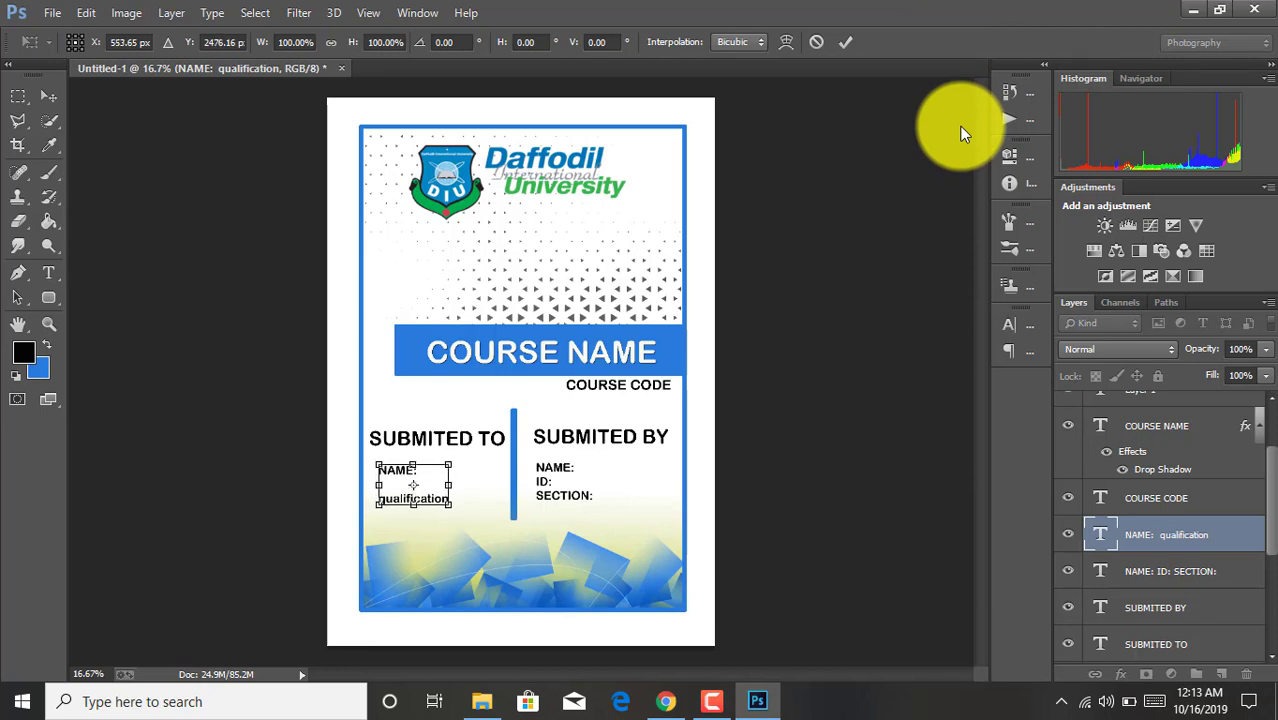
{"action": "key", "text": "Right"}
{"action": "key", "text": "Right"}
{"action": "key", "text": "Right"}
{"action": "key", "text": "Right"}
{"action": "key", "text": "Right"}
{"action": "key", "text": "Right"}
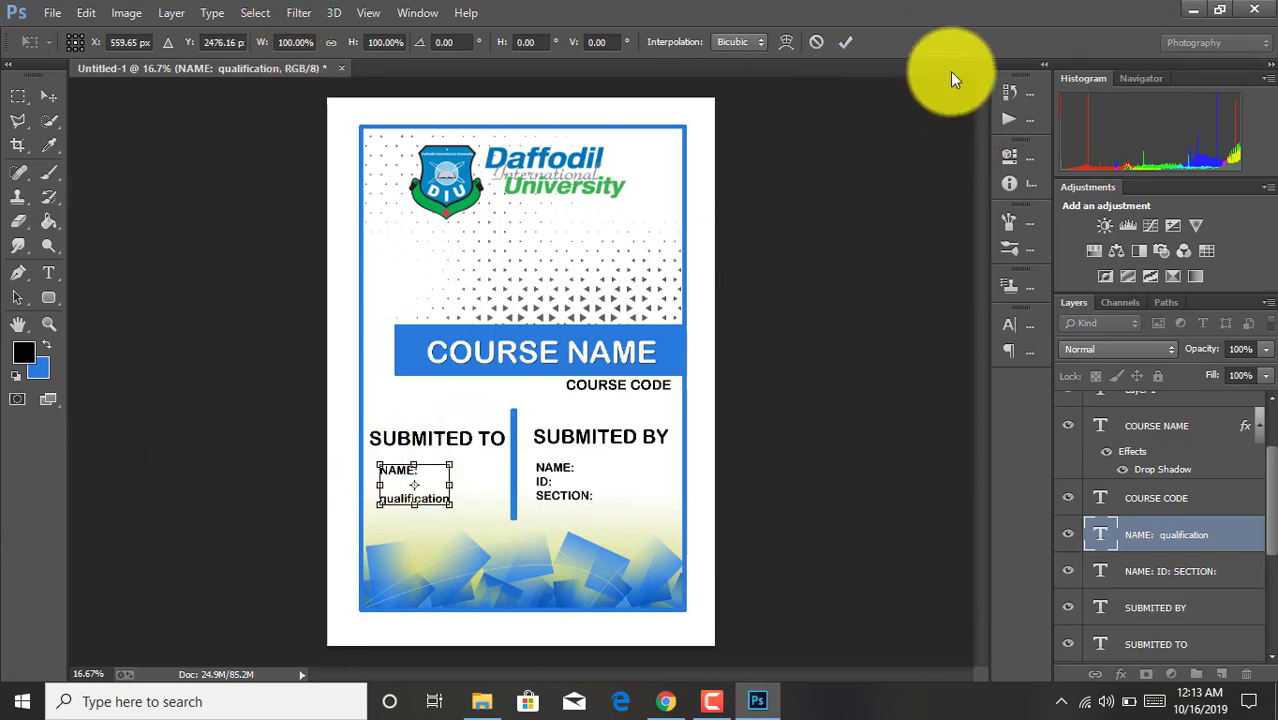
{"action": "left_click", "coordinate": [848, 42]}
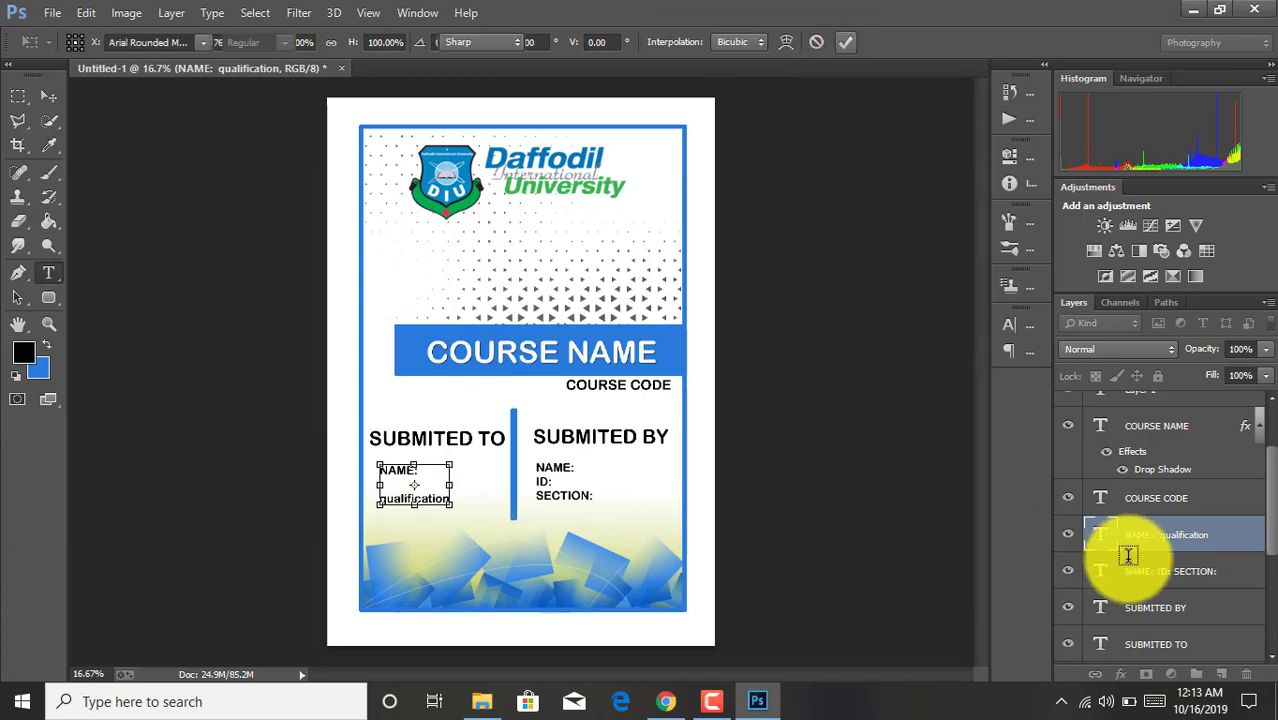
- Flatten the image so all layers merge into a single background
{"action": "scroll", "coordinate": [1127, 600], "scroll_direction": "down", "scroll_amount": 5}
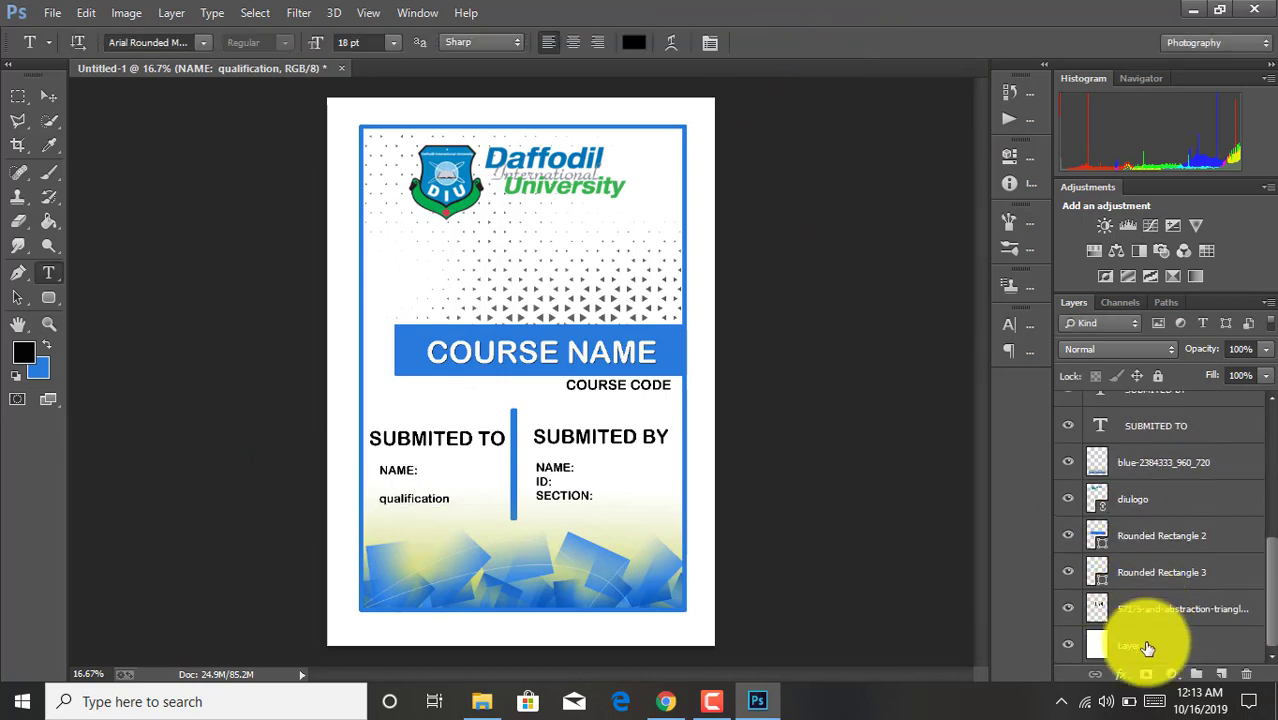
{"action": "right_click", "coordinate": [1147, 643]}
{"action": "left_click", "coordinate": [966, 532]}
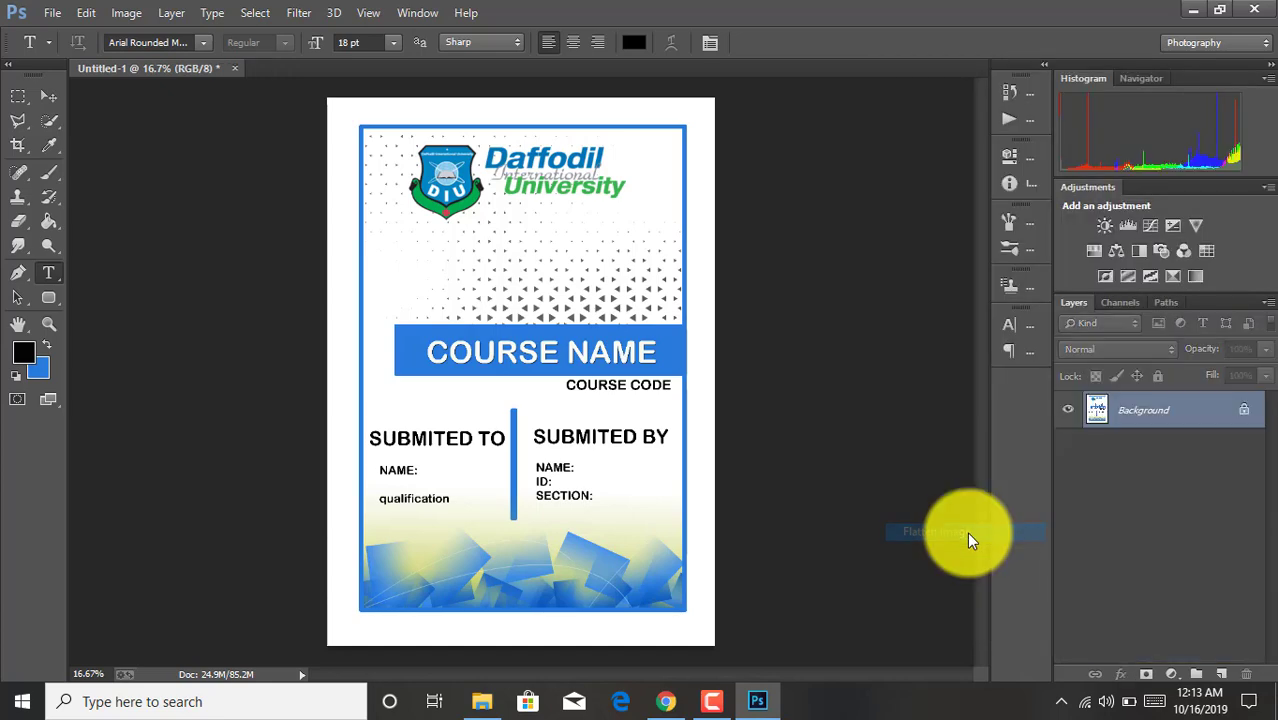
- Save the cover page as a JPEG named "Untitled-1 new" in the Stocks folder and open the JPEG quality choices
{"action": "left_click", "coordinate": [52, 12]}
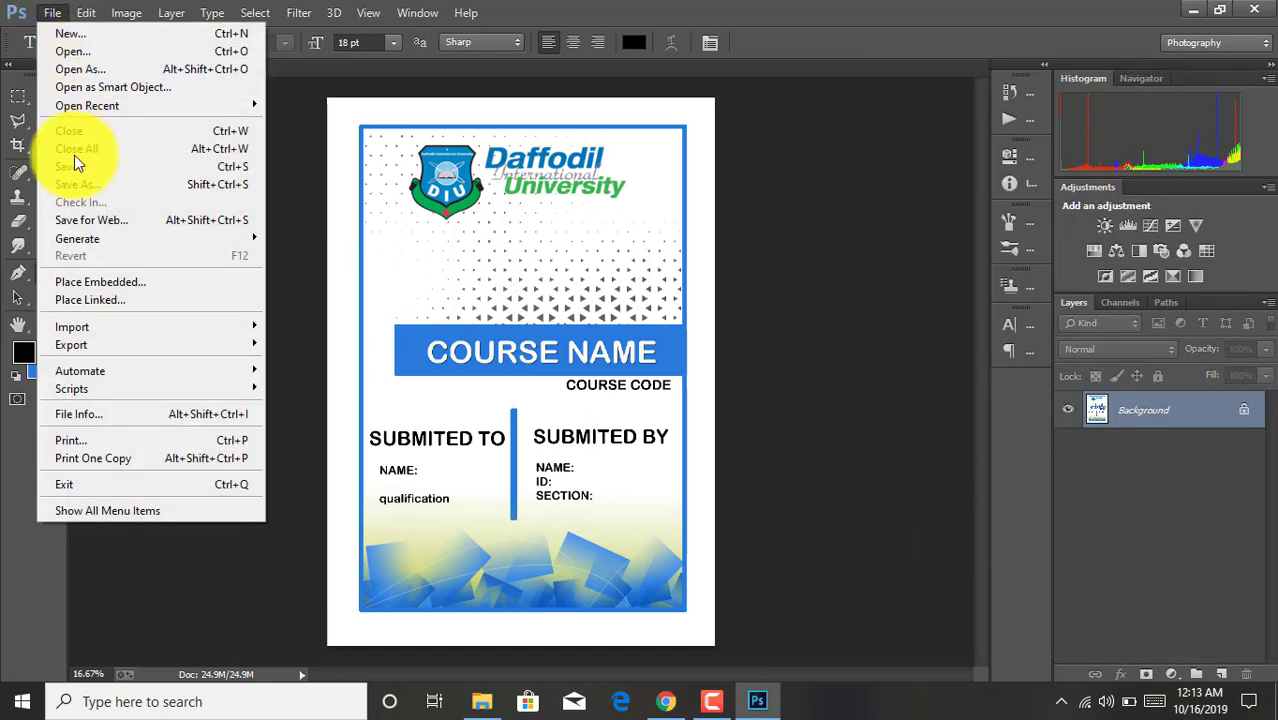
{"action": "left_click", "coordinate": [106, 182]}
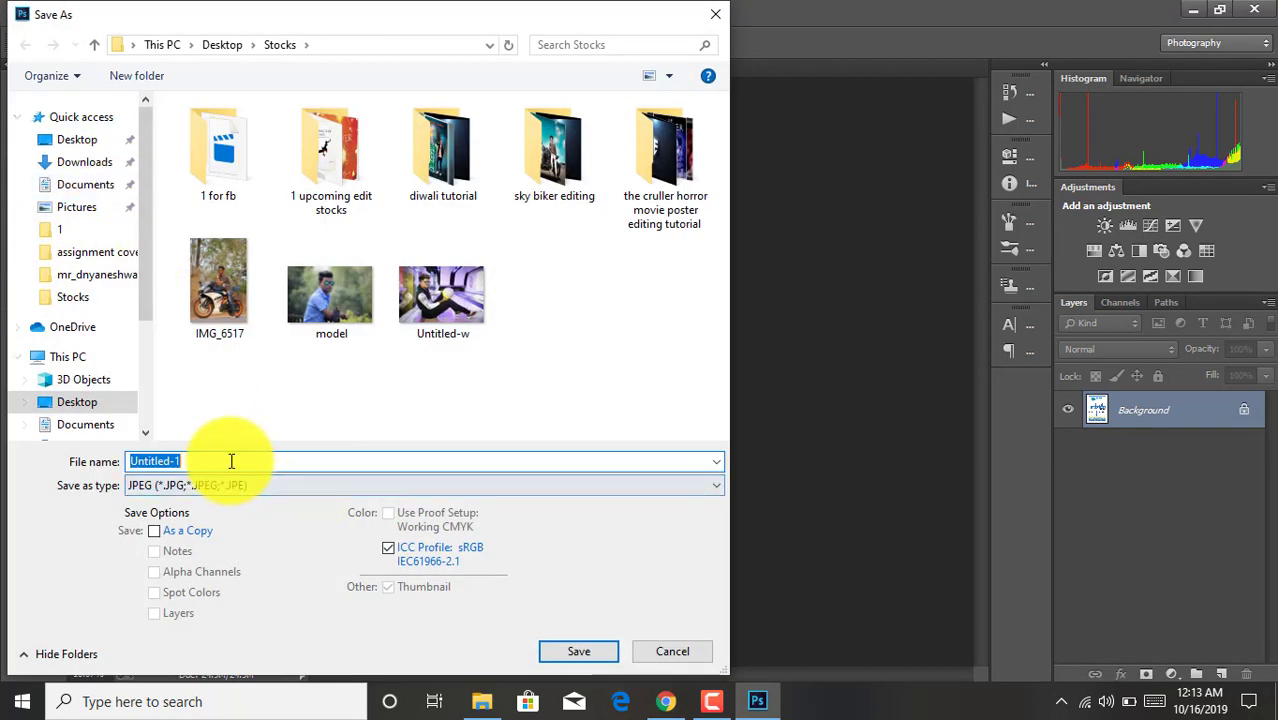
{"action": "left_click", "coordinate": [231, 461]}
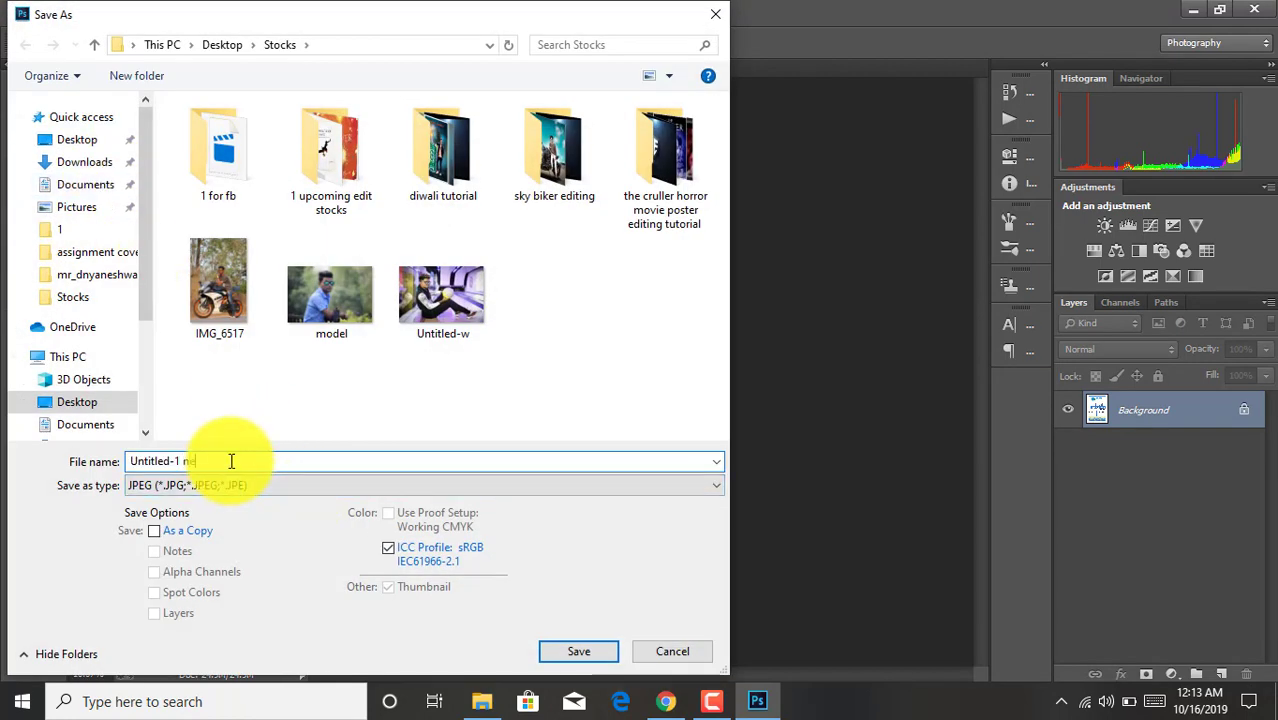
{"action": "left_click", "coordinate": [156, 532]}
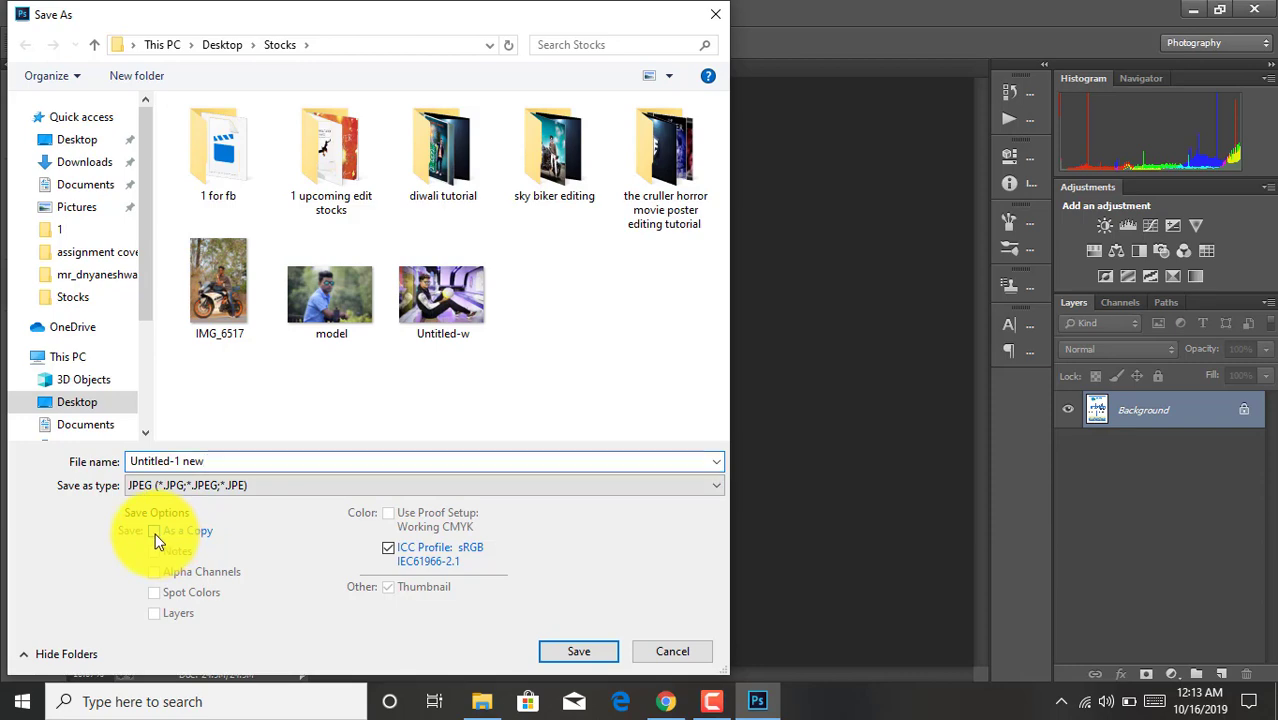
{"action": "left_click", "coordinate": [555, 652]}
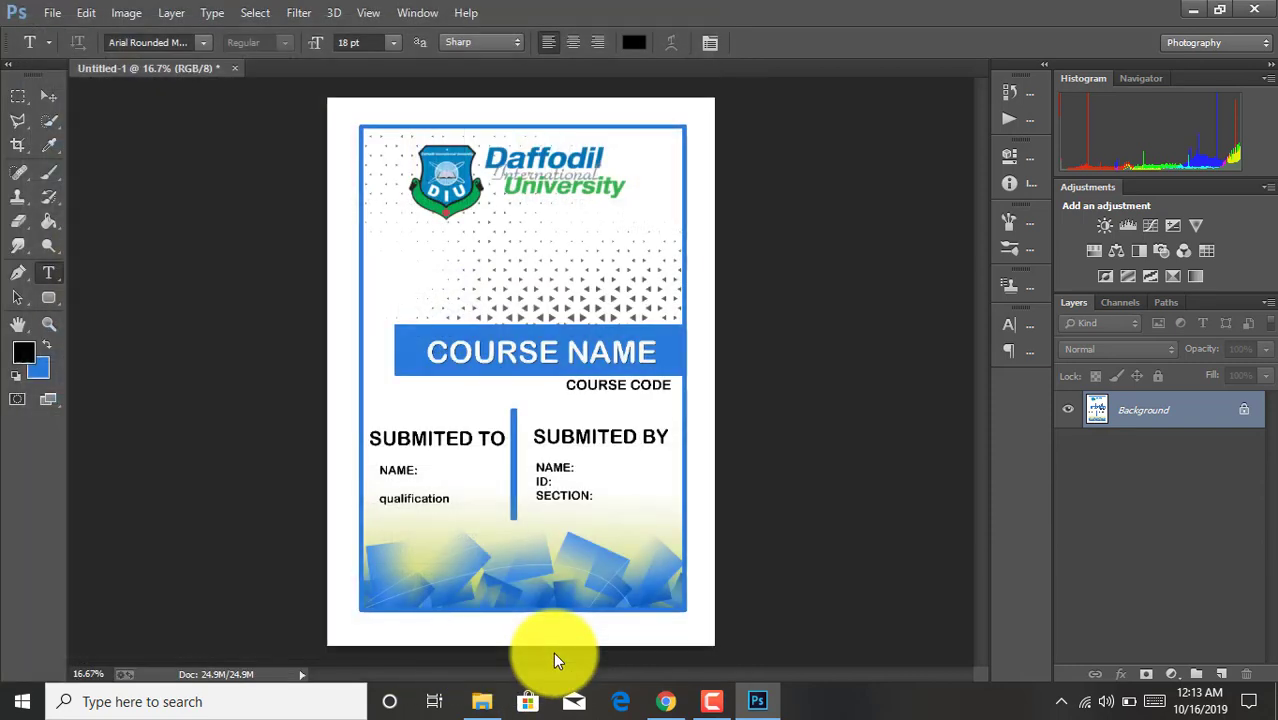
{"action": "left_click", "coordinate": [652, 226]}
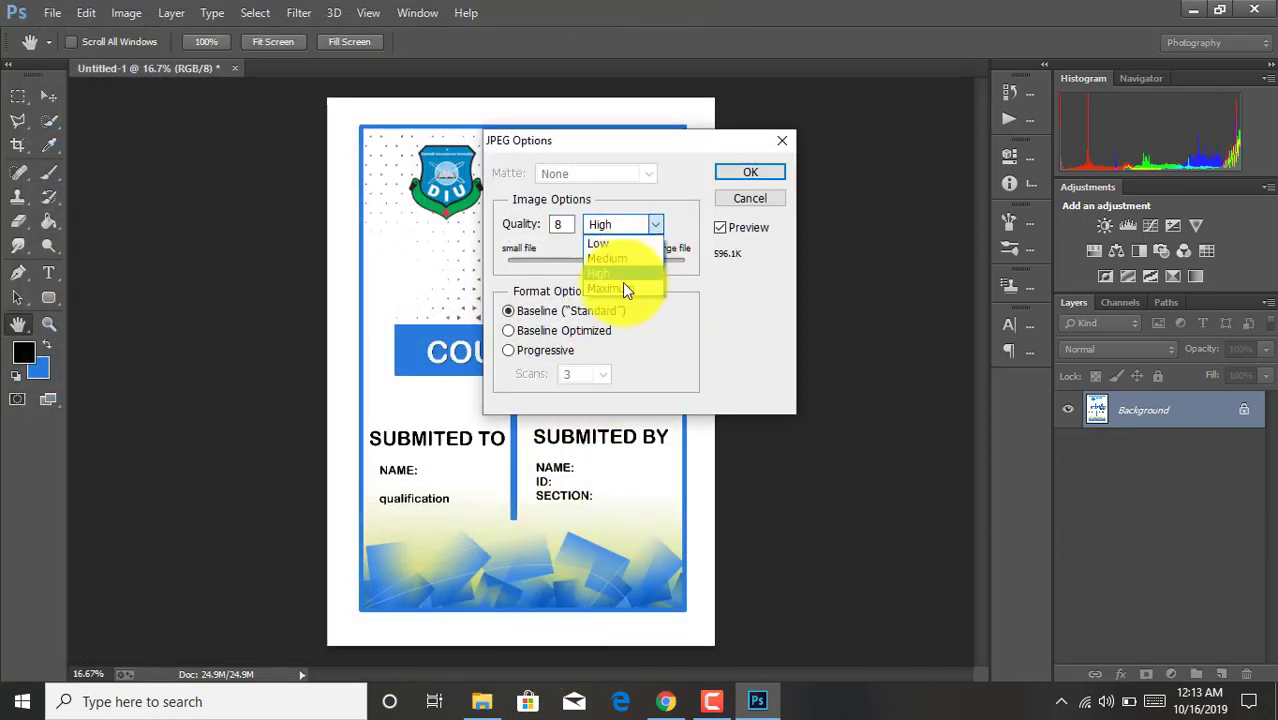